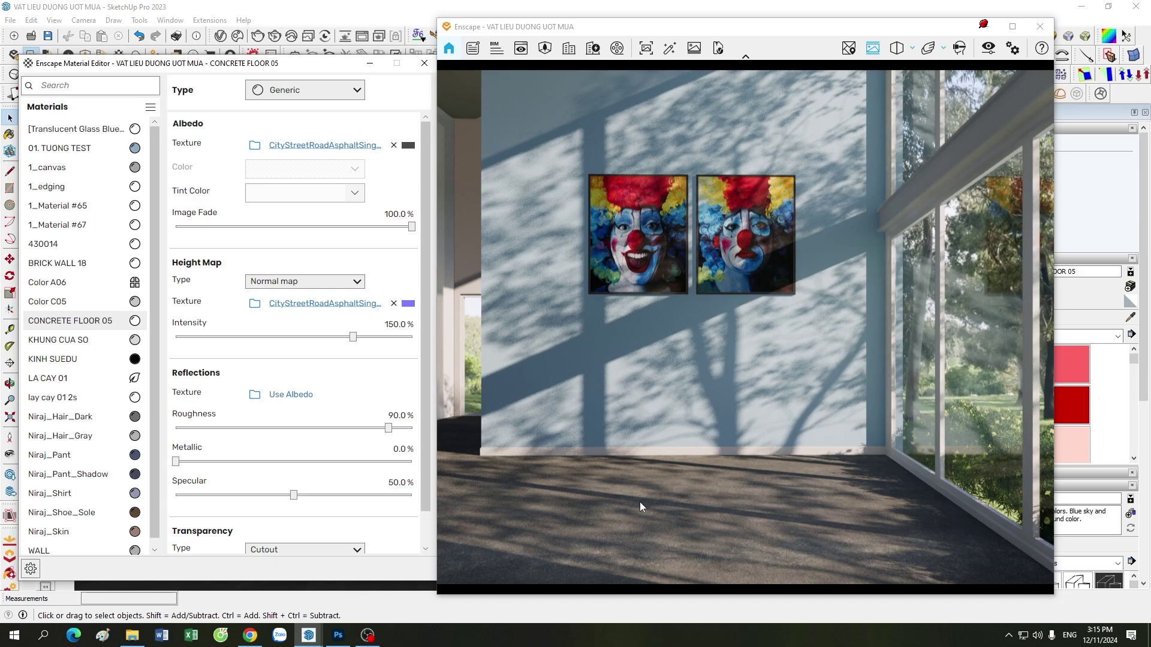
- Walk the Enscape camera around the room to inspect the asphalt floor from several angles
key("a")
key("q")
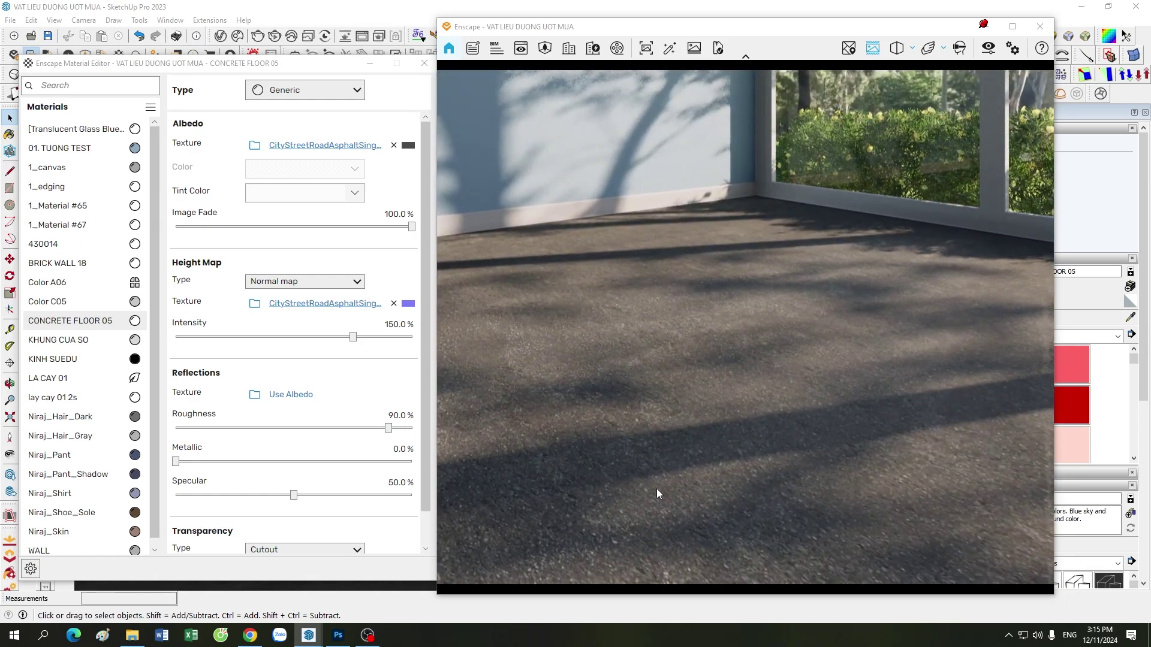
key("a")
key("d")
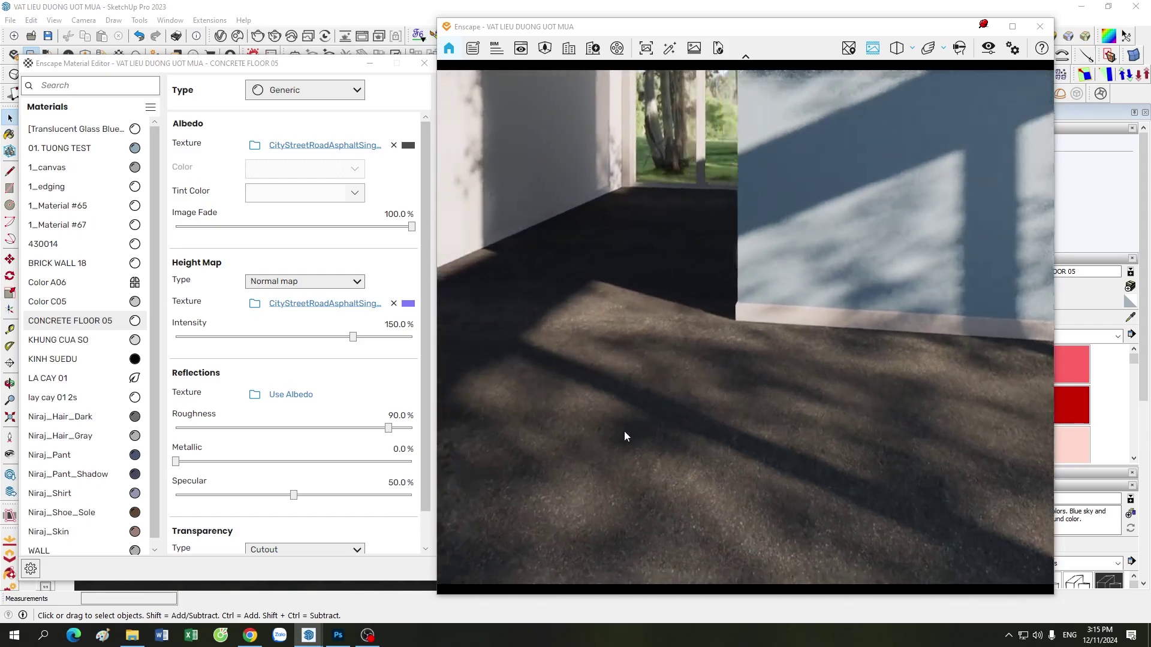
mouse_move(624, 431)
left_mouse_down()
mouse_move(677, 424)
mouse_move(653, 436)
left_mouse_up()
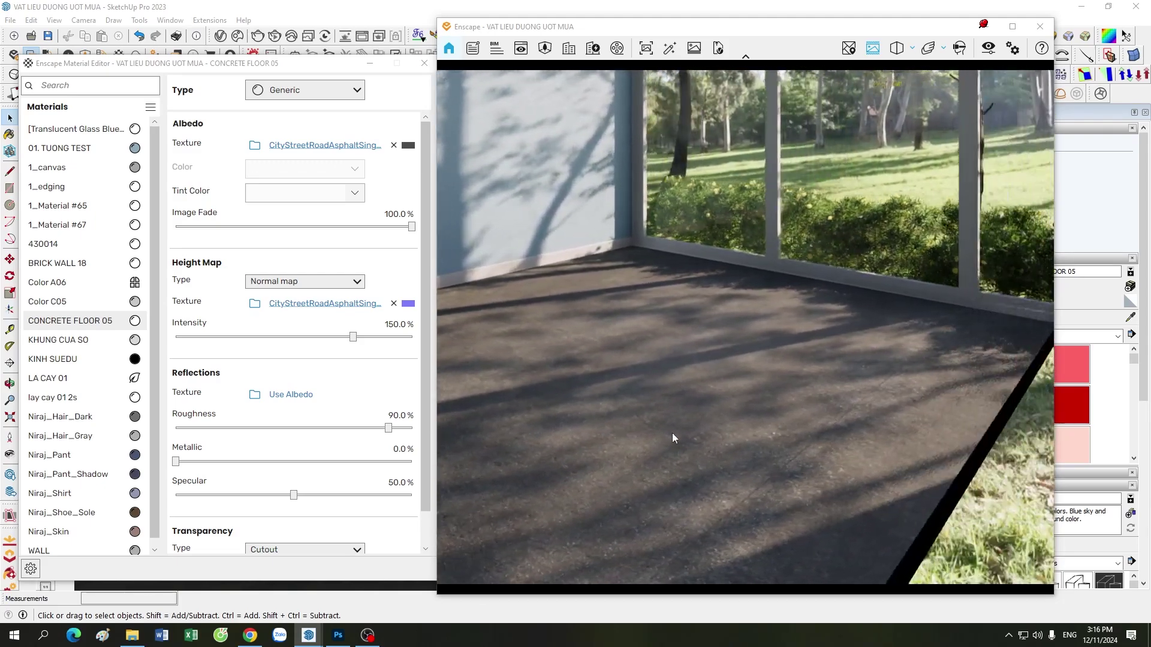
key("s")
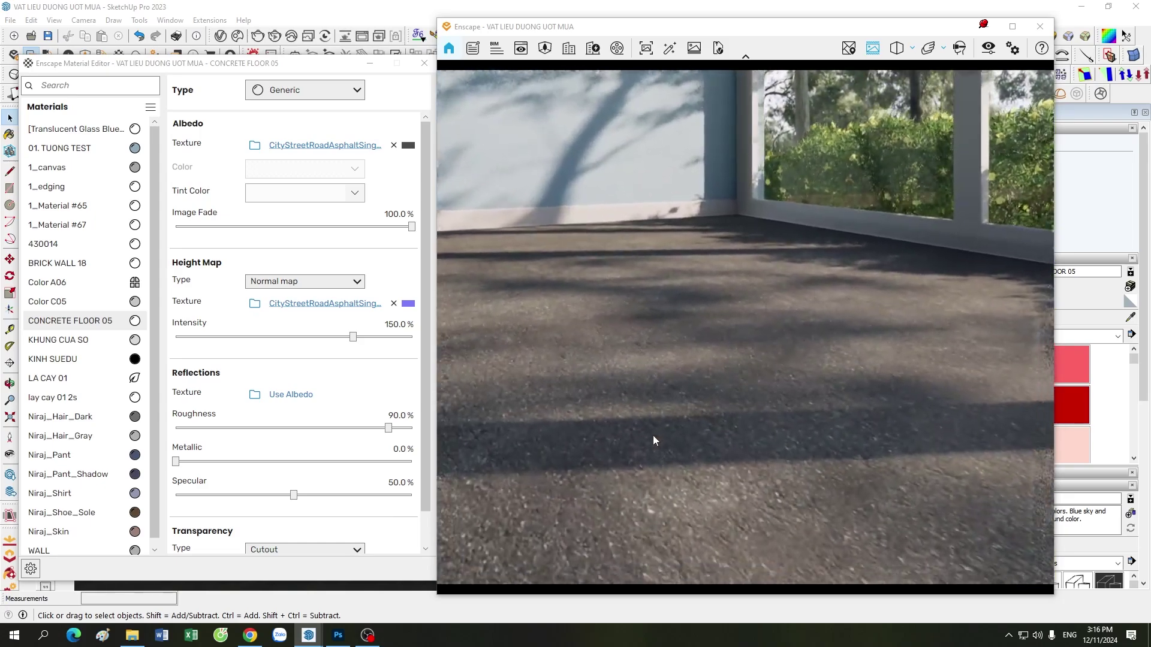
left_click_drag(652, 435, 682, 437)
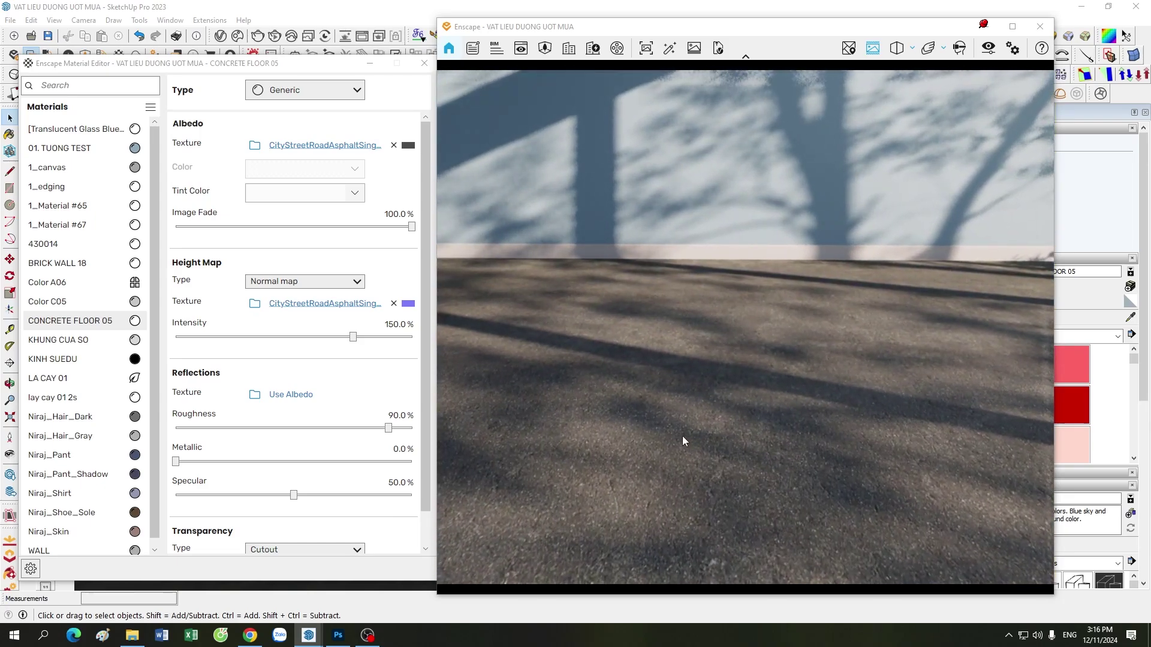
key("s")
key("s")
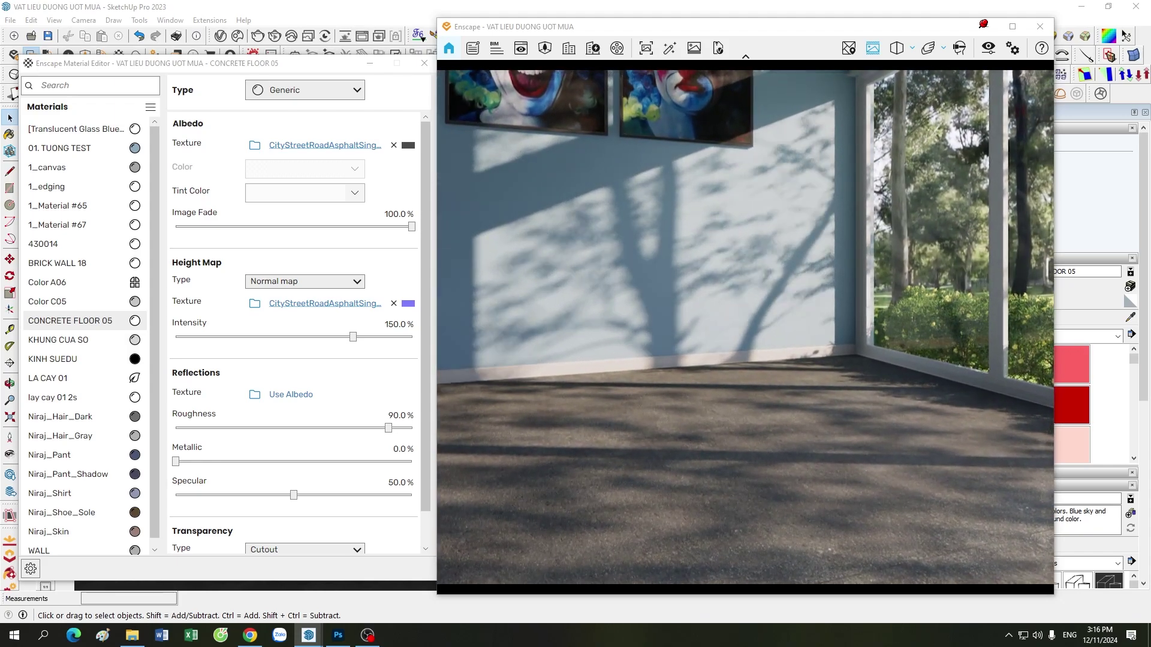
key("w")
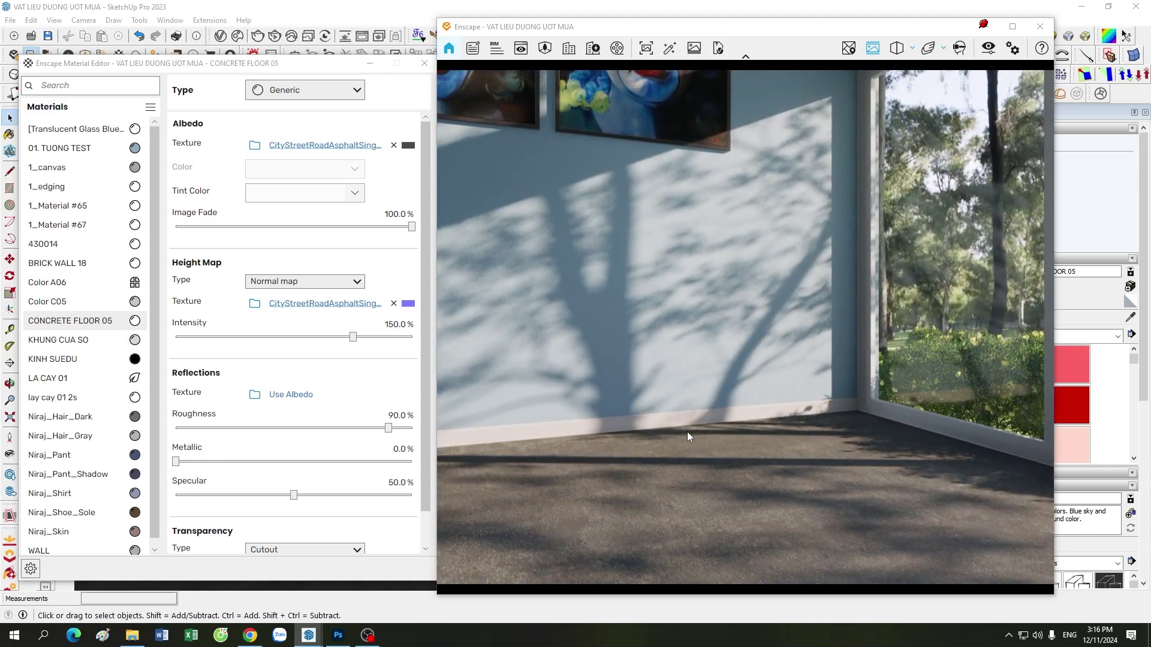
- View the cloudy 2.jpg map from the DUONG UOT MUA folder in Photos, then return to Enscape
left_click(145, 640)
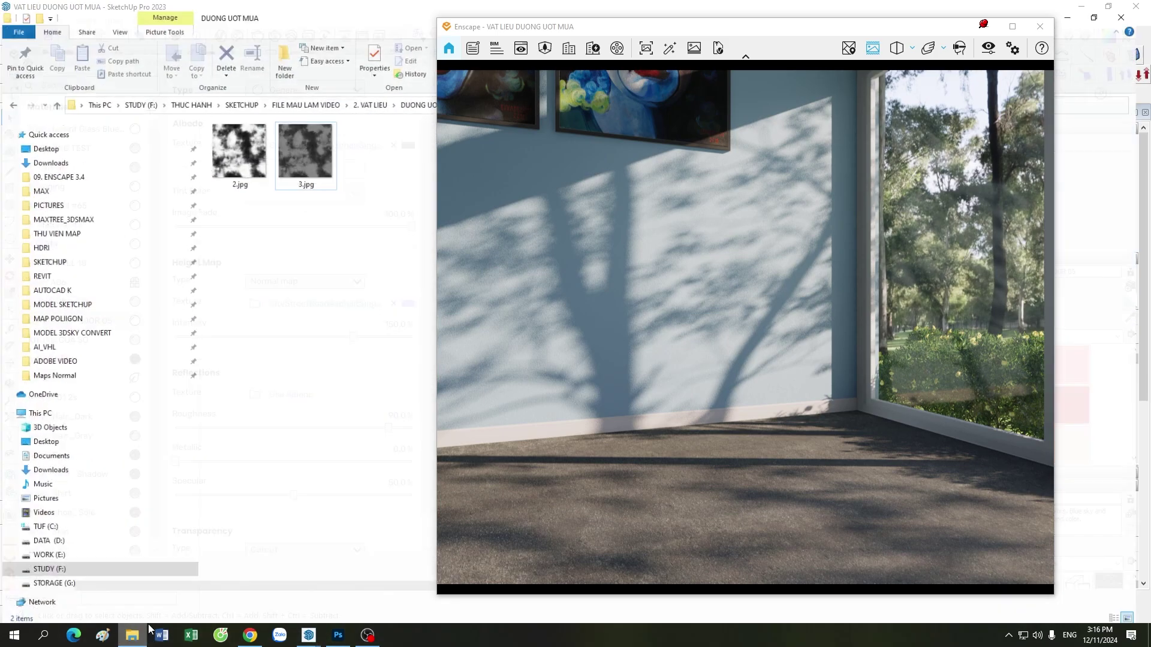
left_click(986, 27)
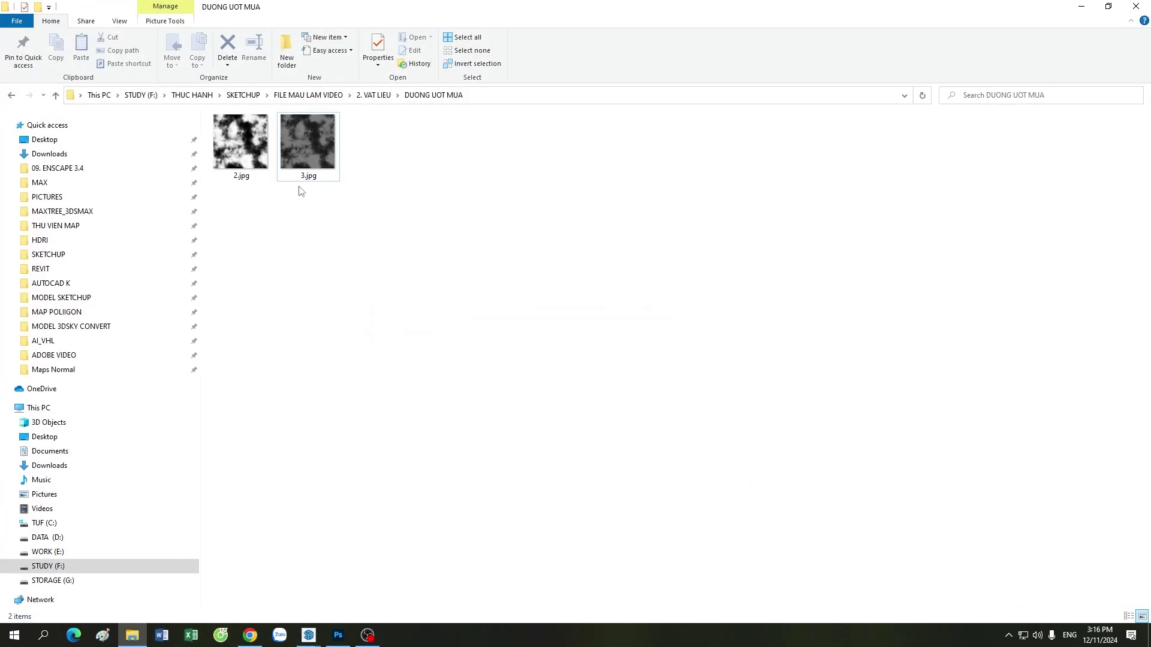
double_click(241, 143)
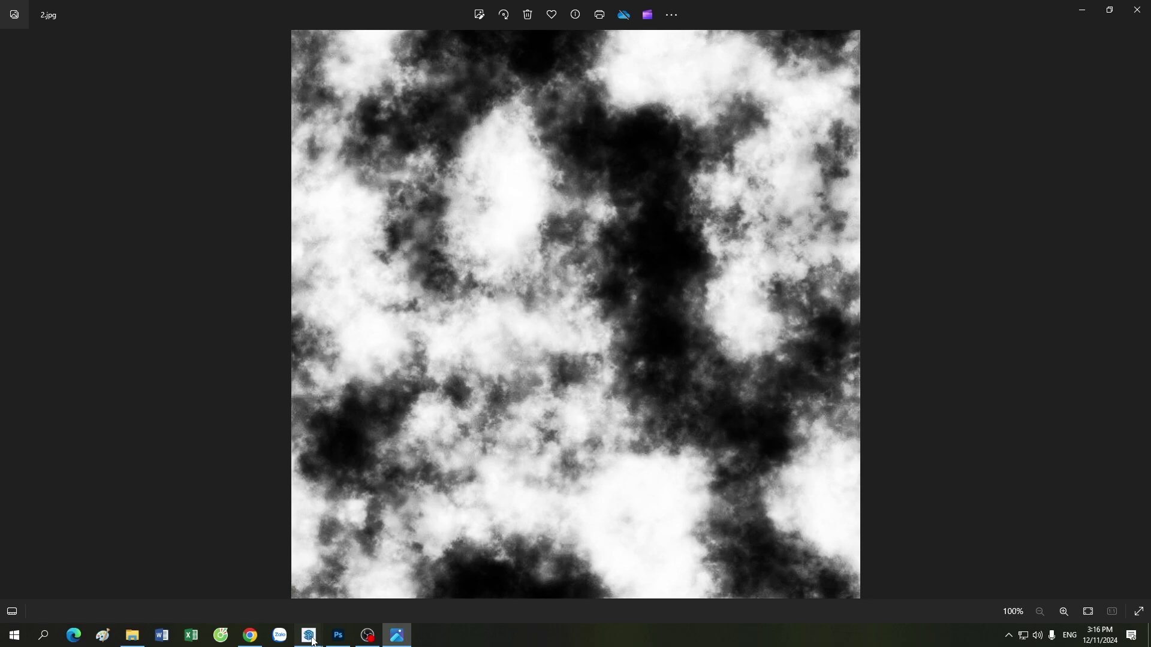
left_click(279, 594)
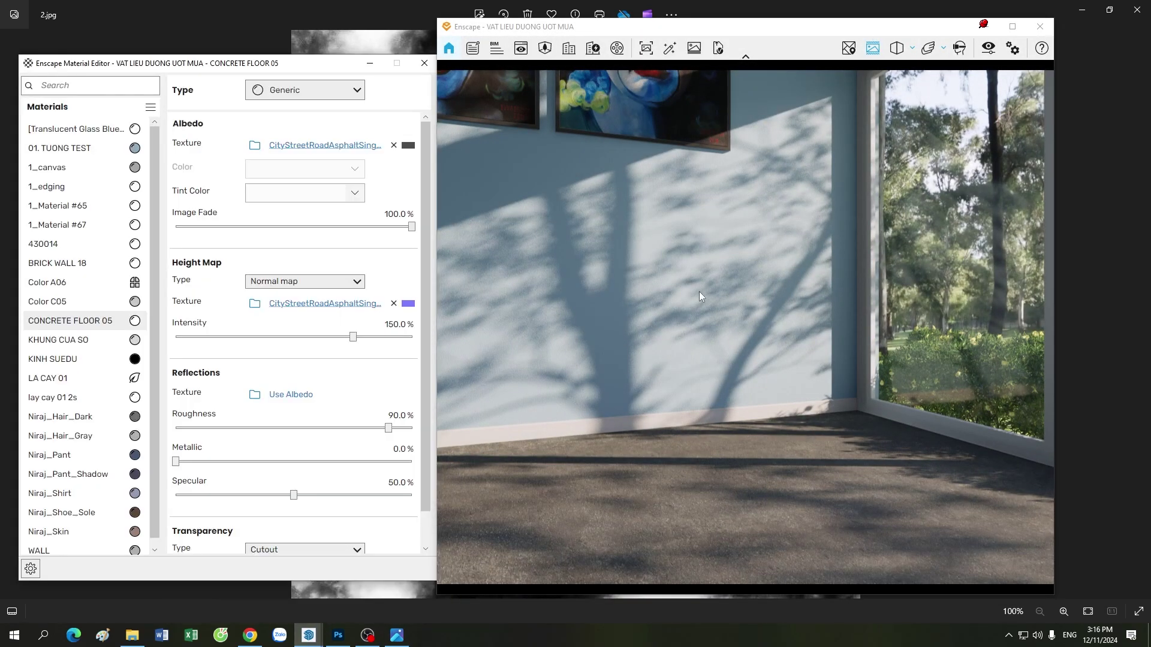
mouse_move(308, 635)
left_click(234, 593)
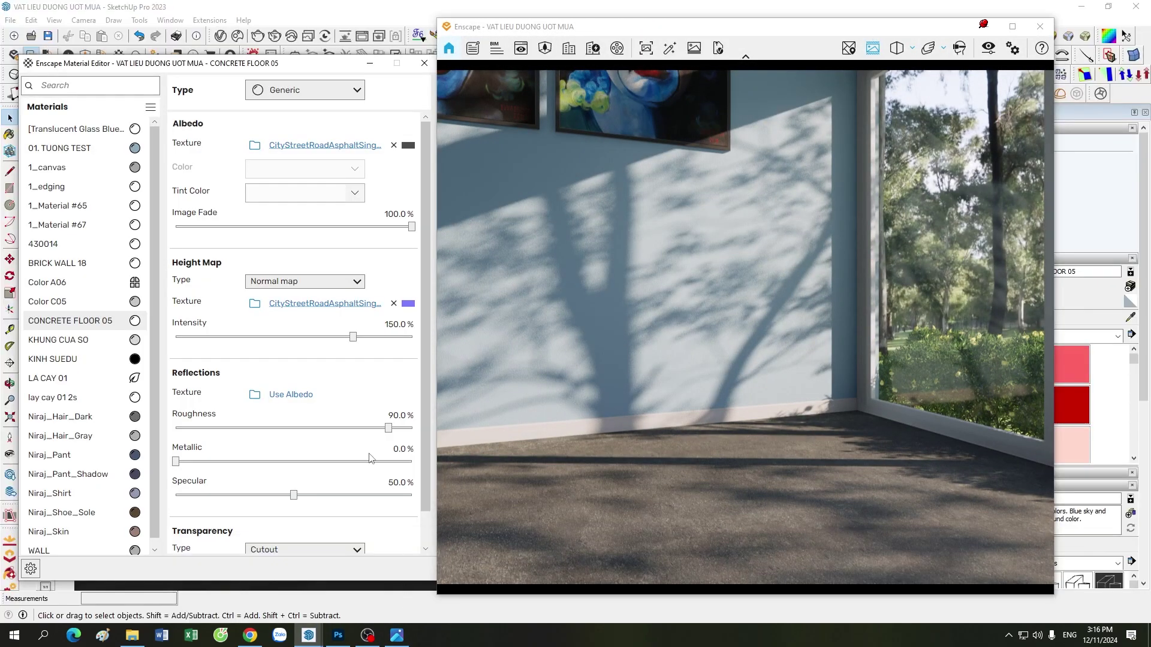
left_click(368, 65)
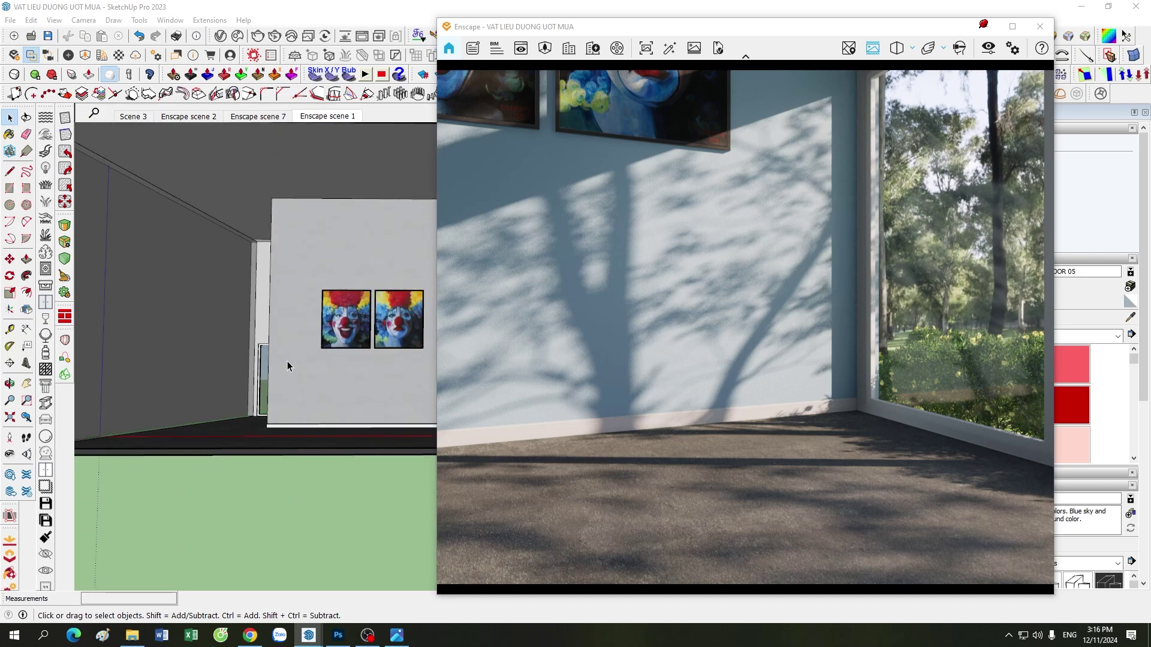
mouse_move(257, 370)
middle_mouse_down()
mouse_move(308, 498)
mouse_move(323, 462)
mouse_move(342, 519)
mouse_move(330, 462)
middle_mouse_up()
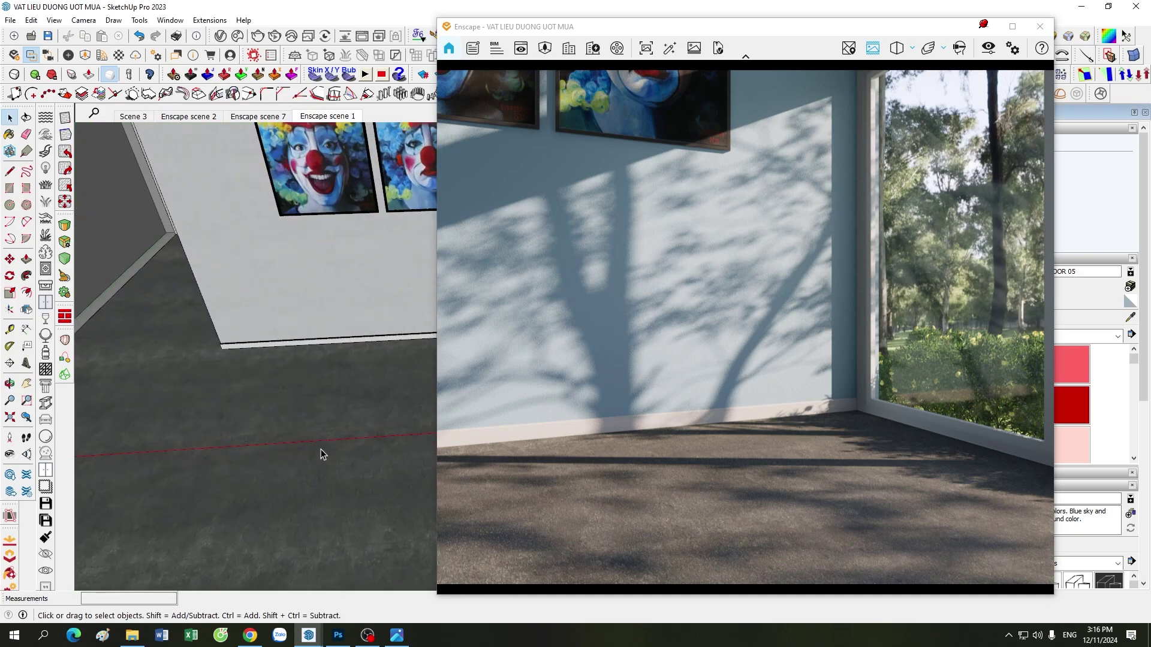
middle_click_drag(258, 437, 306, 489)
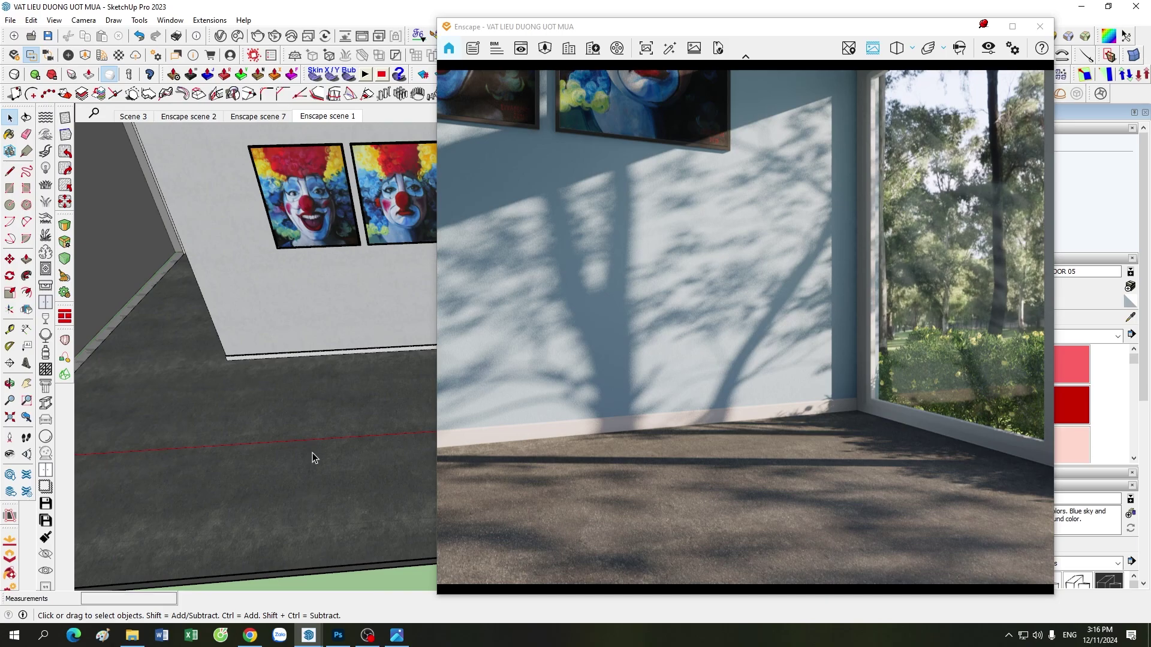
scroll(755, 521, "up", 3)
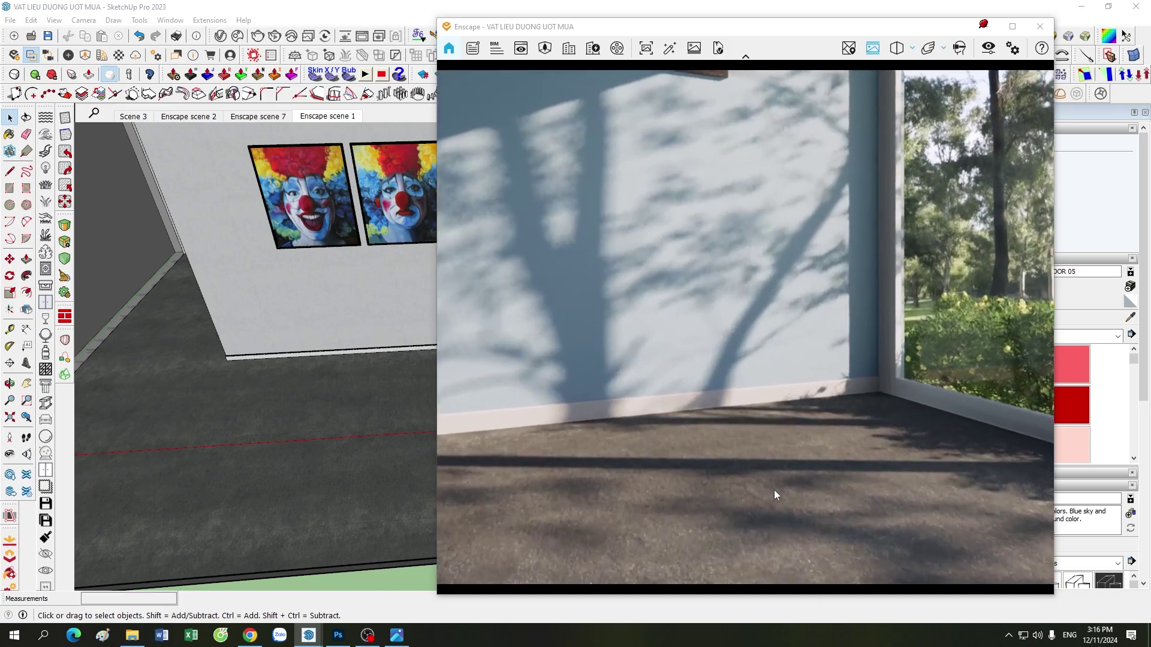
scroll(775, 485, "up", 3)
scroll(780, 455, "down", 3)
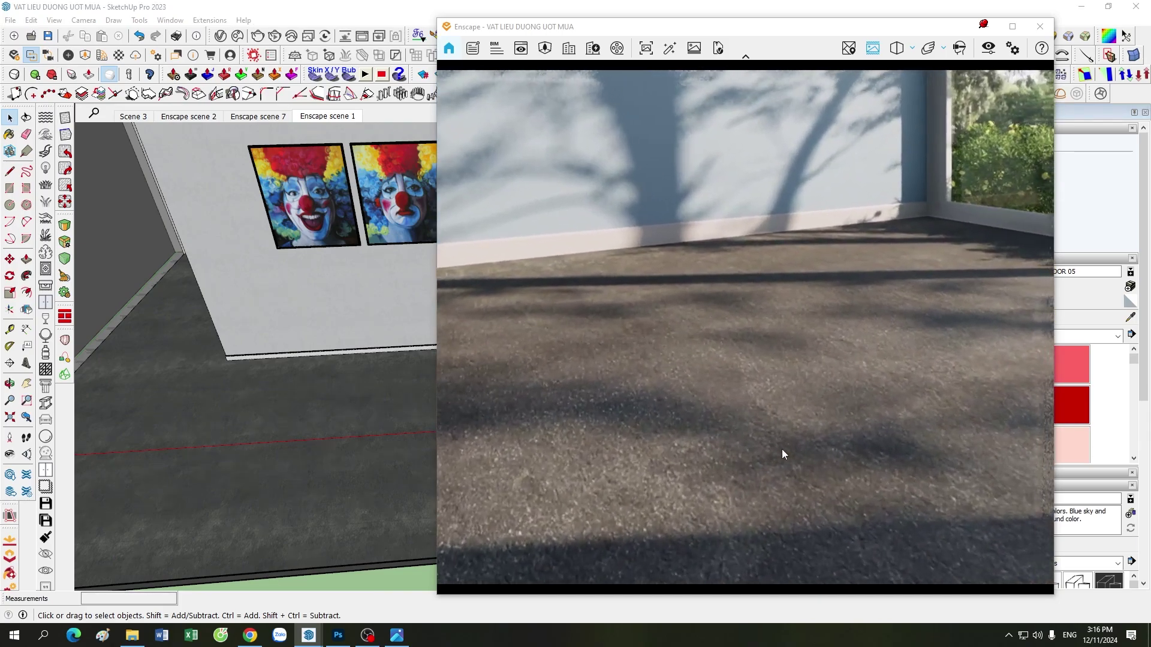
scroll(781, 448, "down", 2)
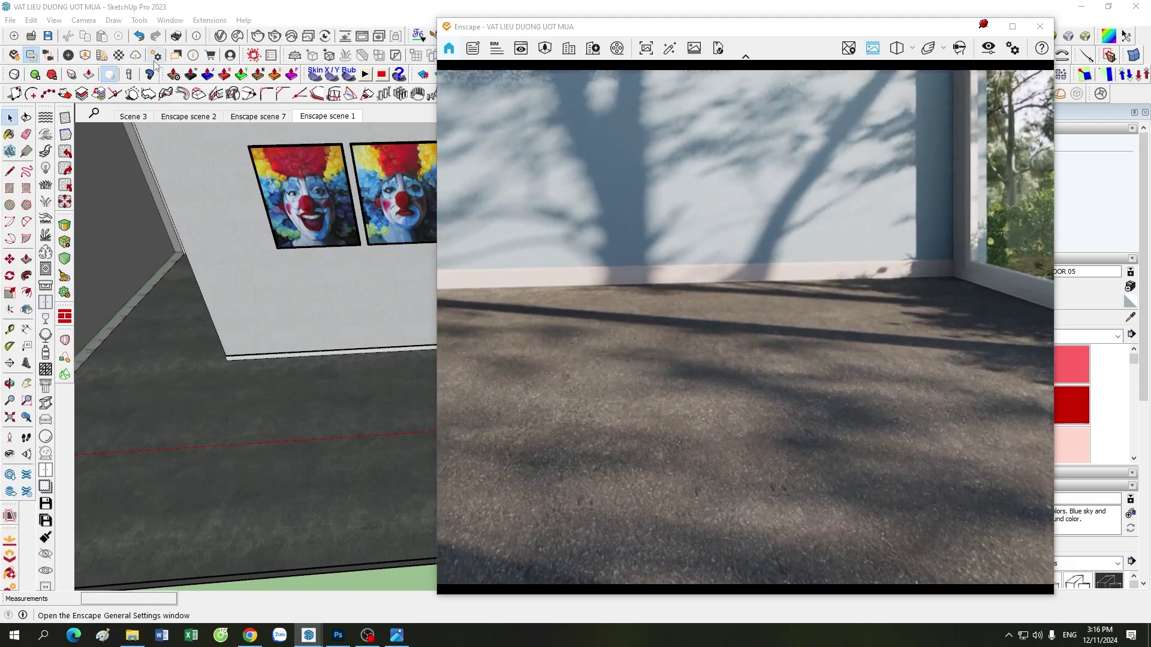
left_click(119, 55)
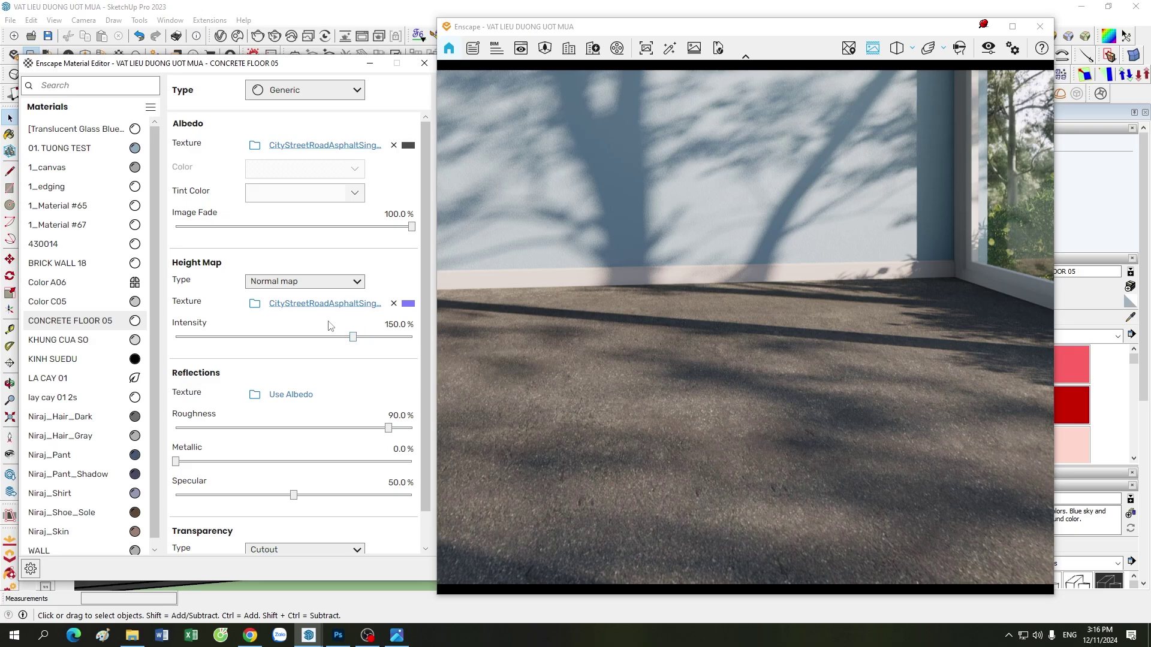
- Orbit the Enscape render across the floor shadows and toward the wall
scroll(685, 400, "up", 3)
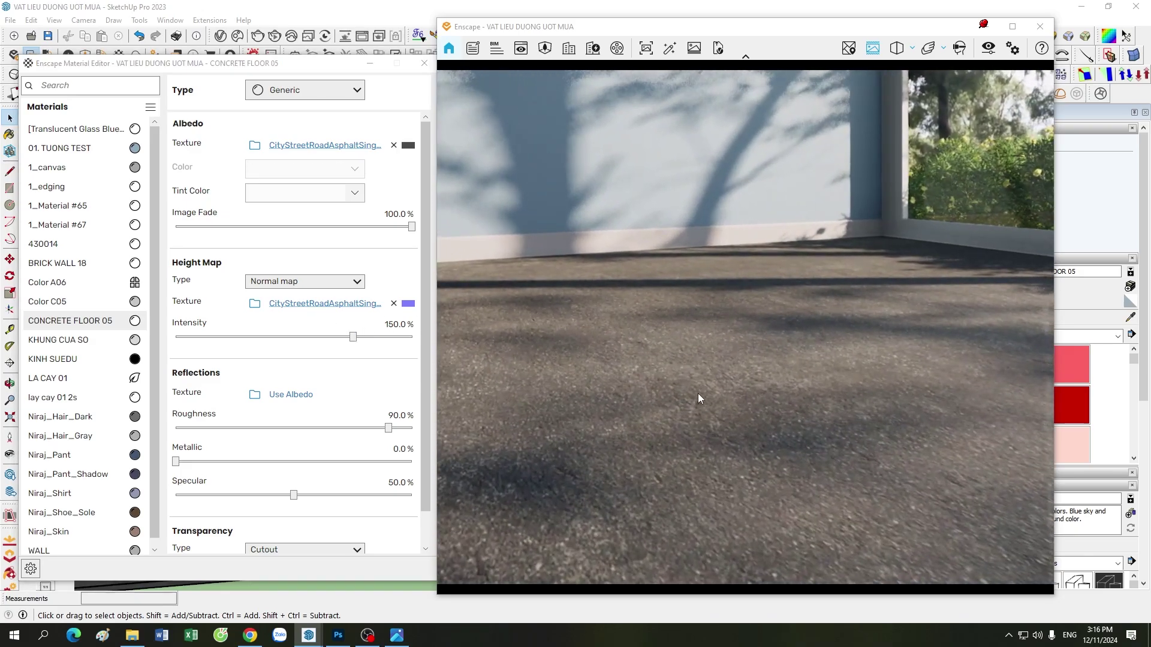
scroll(698, 394, "up", 3)
left_click_drag(699, 394, 761, 398)
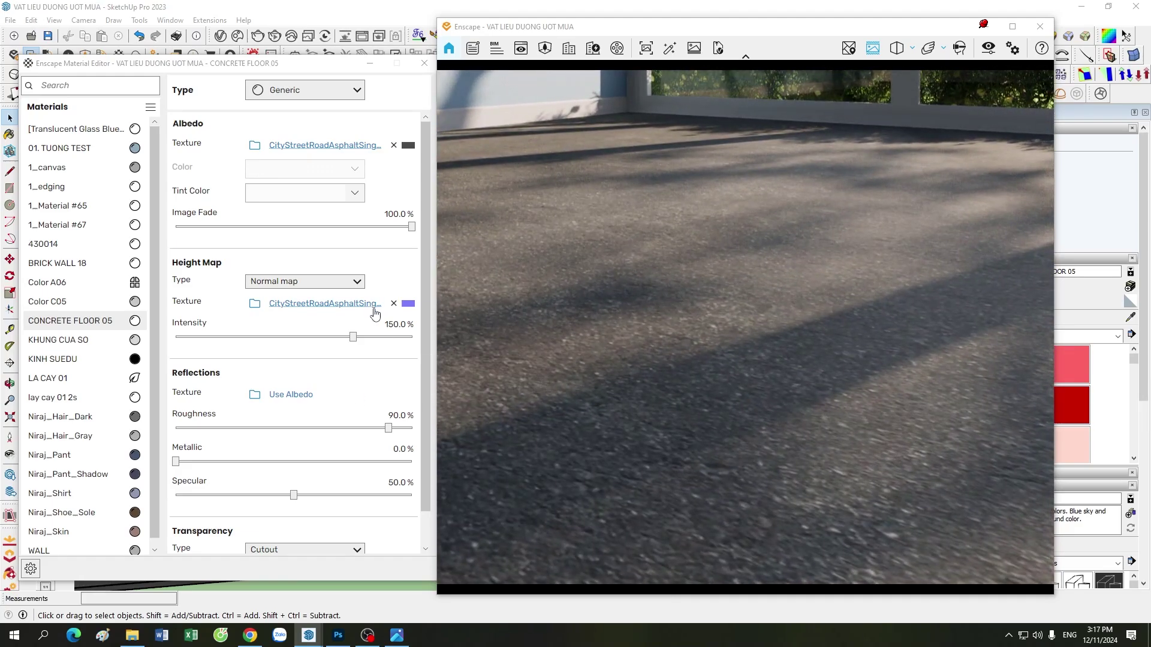
key("Left")
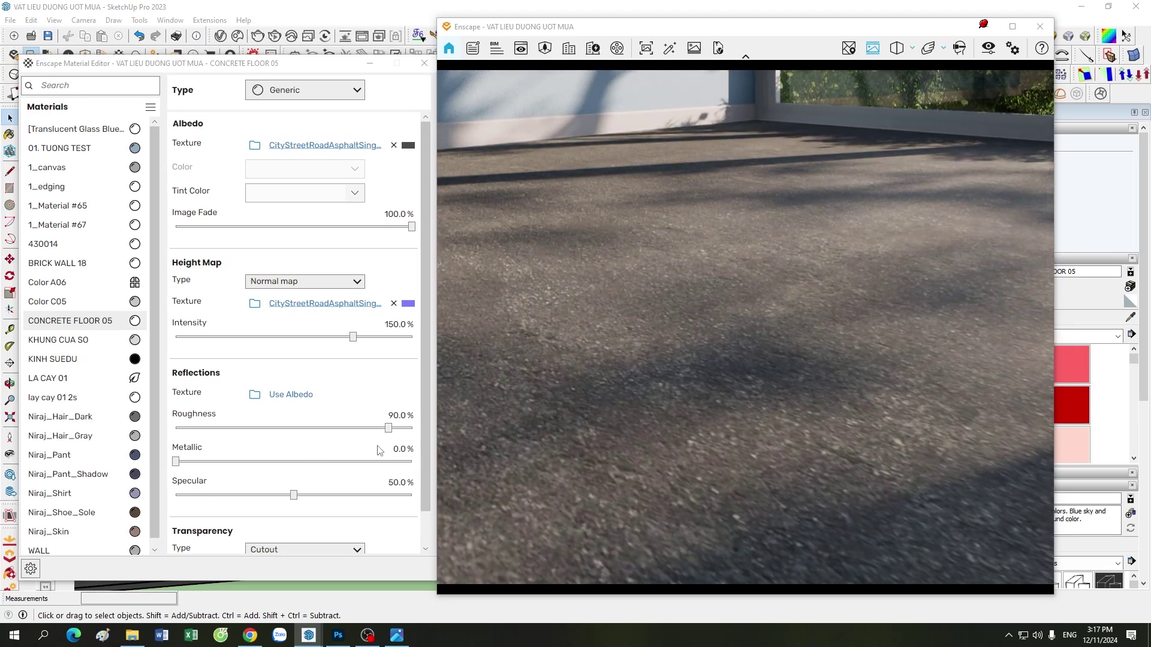
left_click_drag(447, 399, 700, 430)
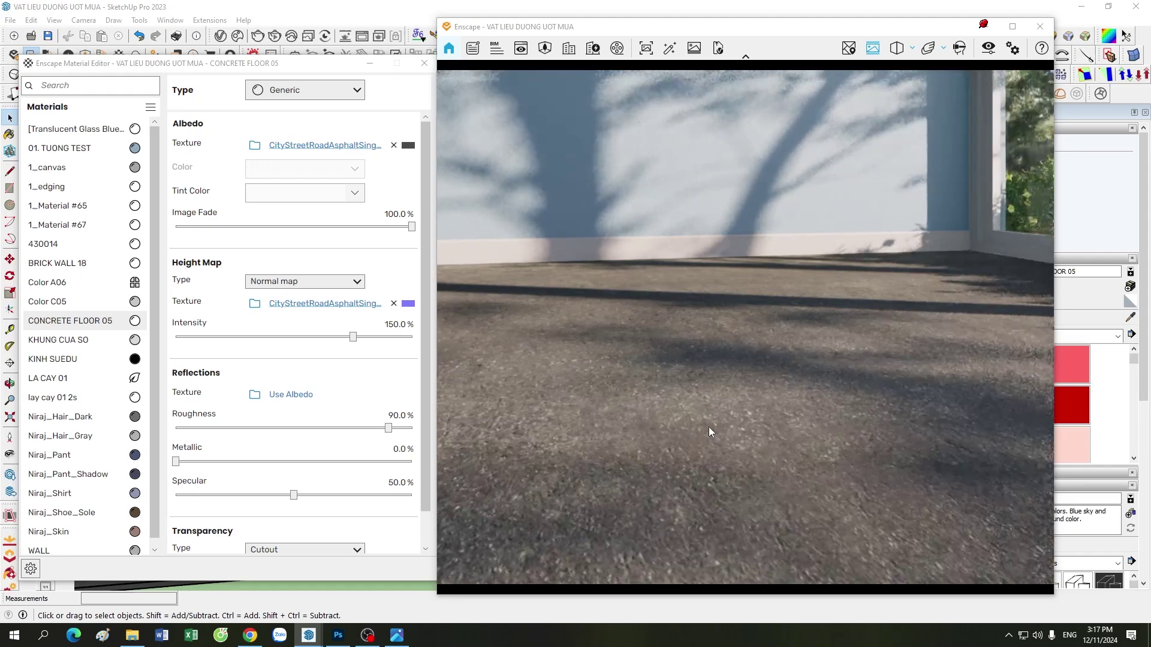
- Switch the render to Enscape scene 1, inspect the floor, and bring up the cloud-map folder
left_click_drag(318, 63, 283, 170)
left_click(341, 120)
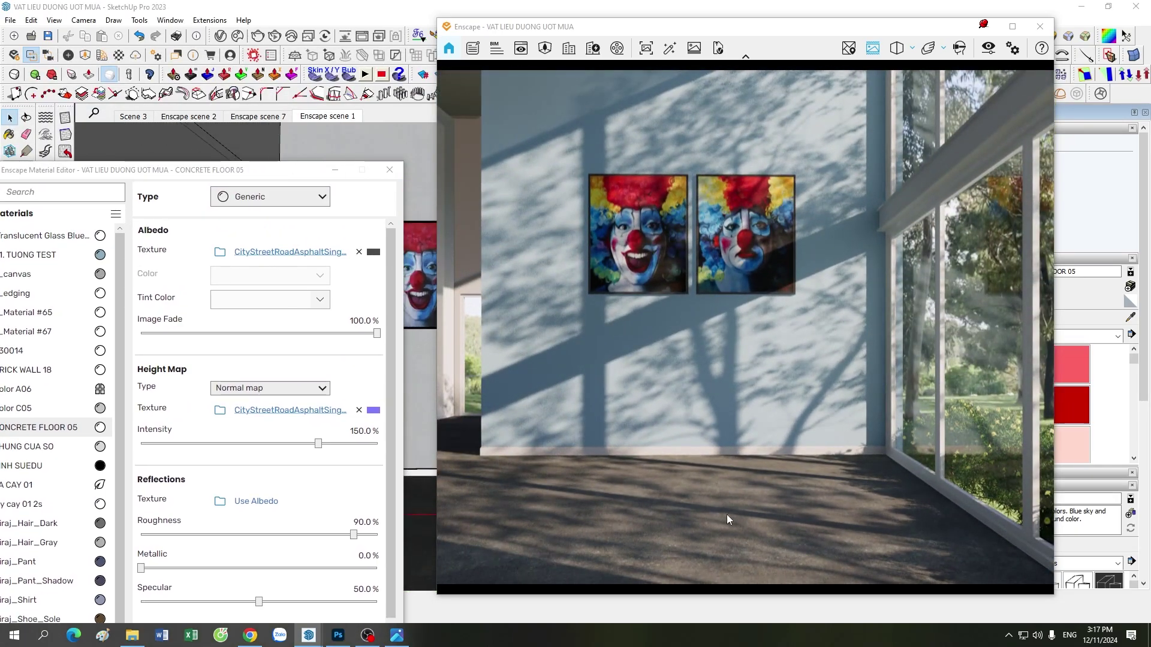
left_click_drag(726, 514, 662, 507)
scroll(624, 469, "up", 5)
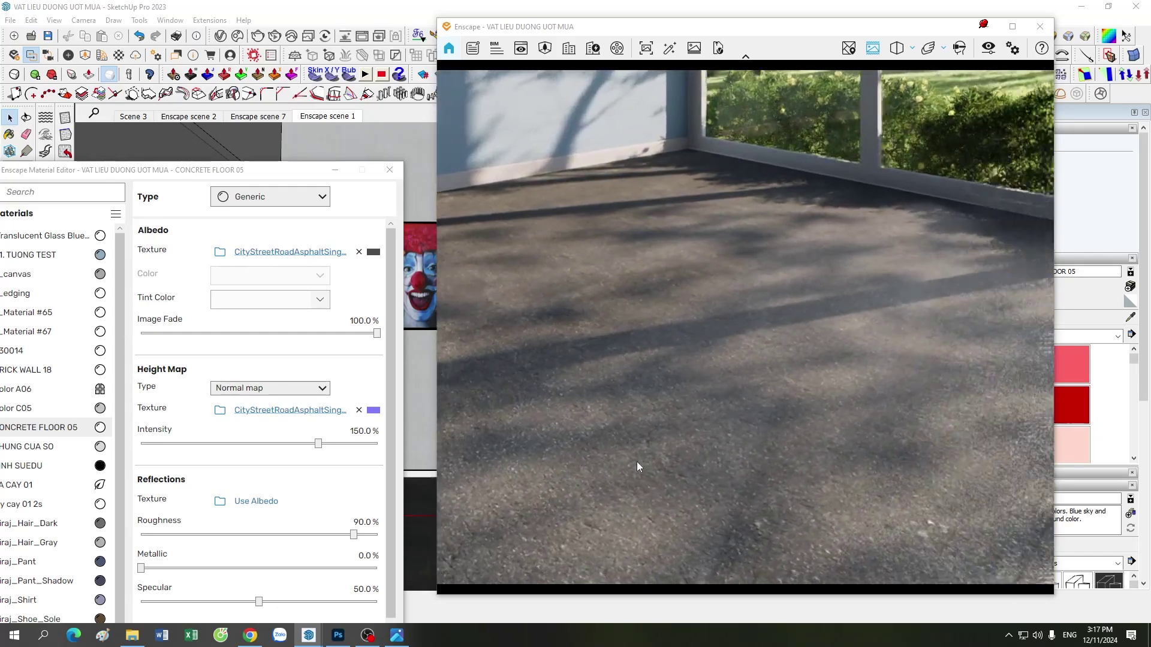
scroll(637, 461, "down", 3)
left_click_drag(247, 170, 274, 70)
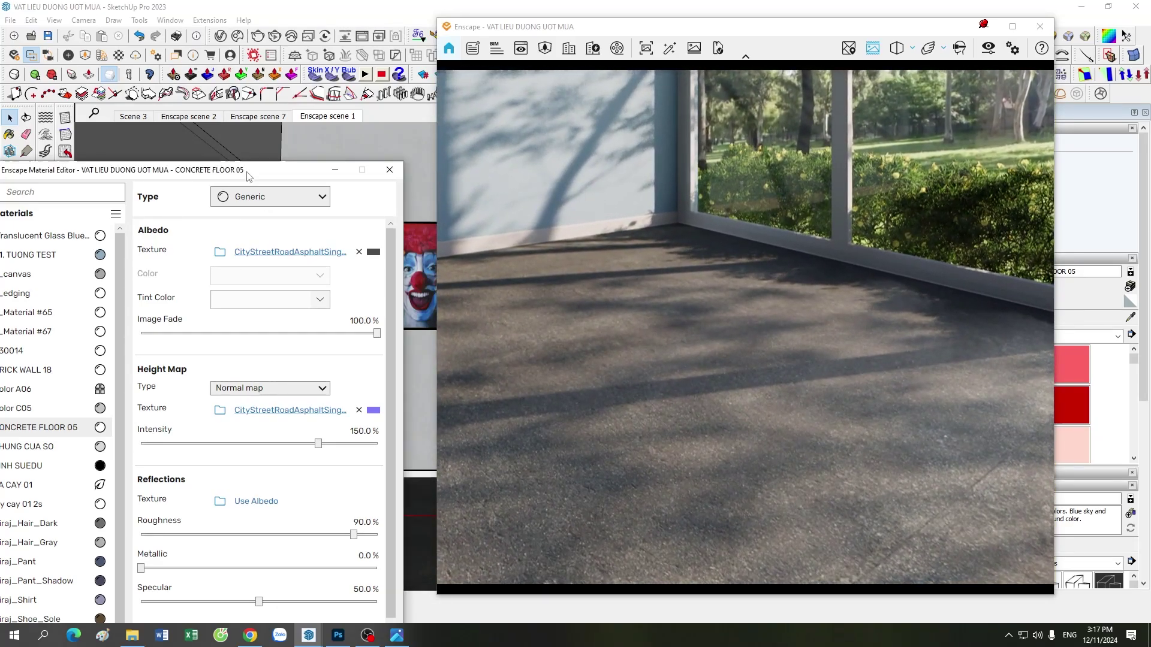
left_click(132, 636)
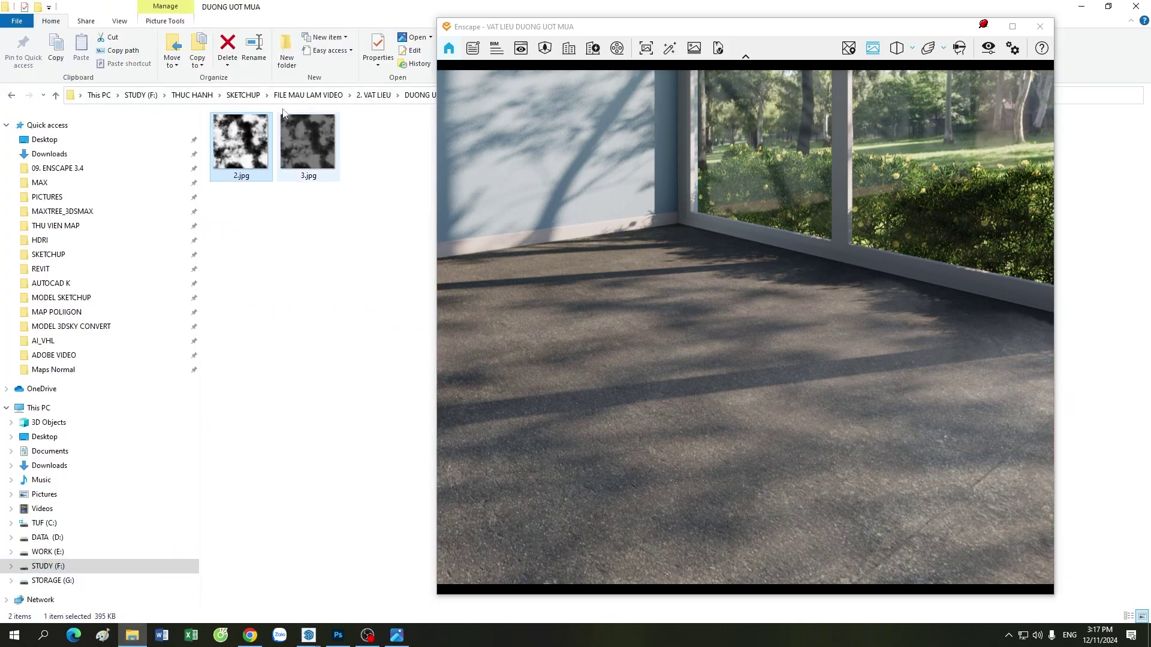
- Open 2.jpg in Photos, close the duplicate copy, and restore the Enscape render and material editor
double_click(255, 148)
left_click(986, 28)
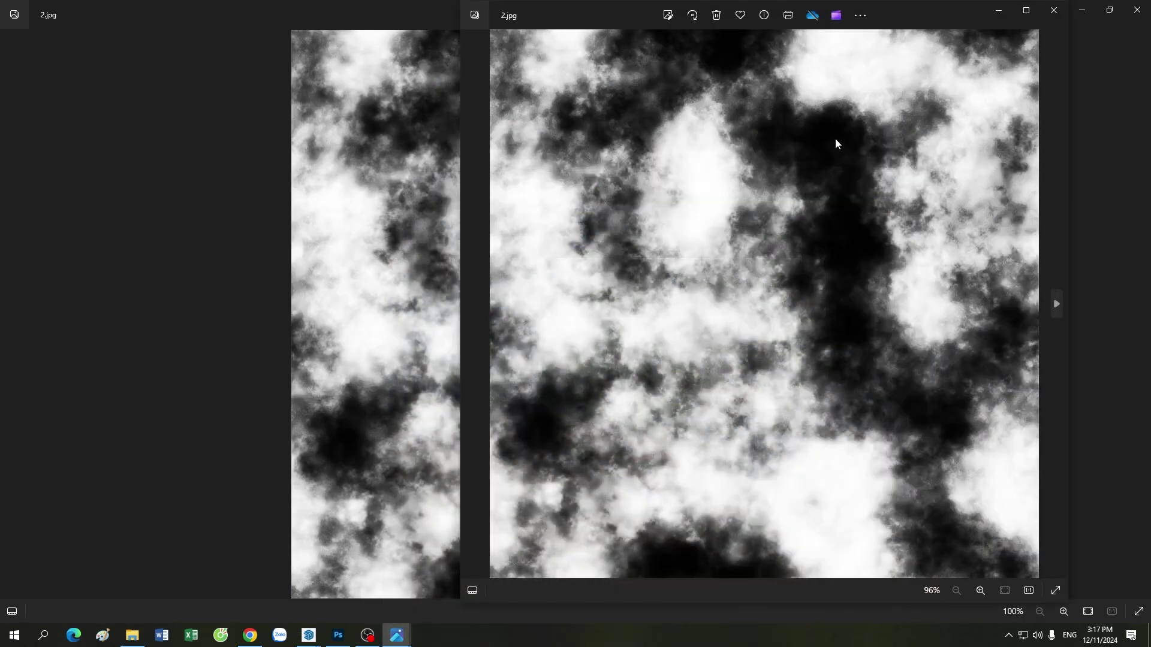
left_click(1054, 10)
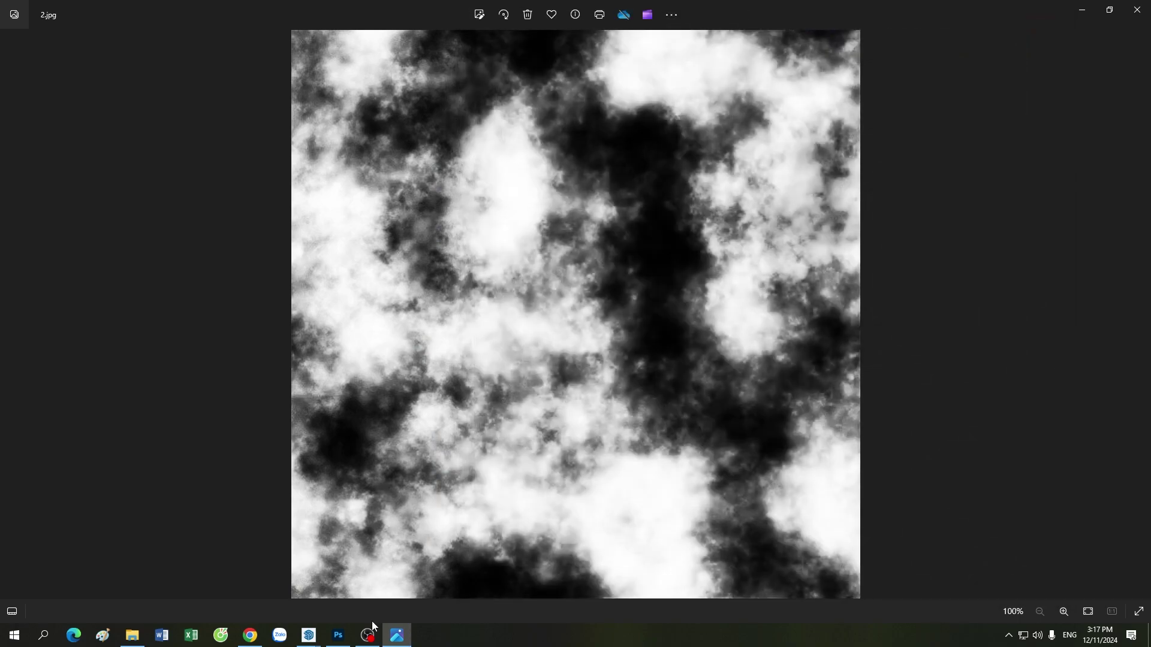
left_click(341, 578)
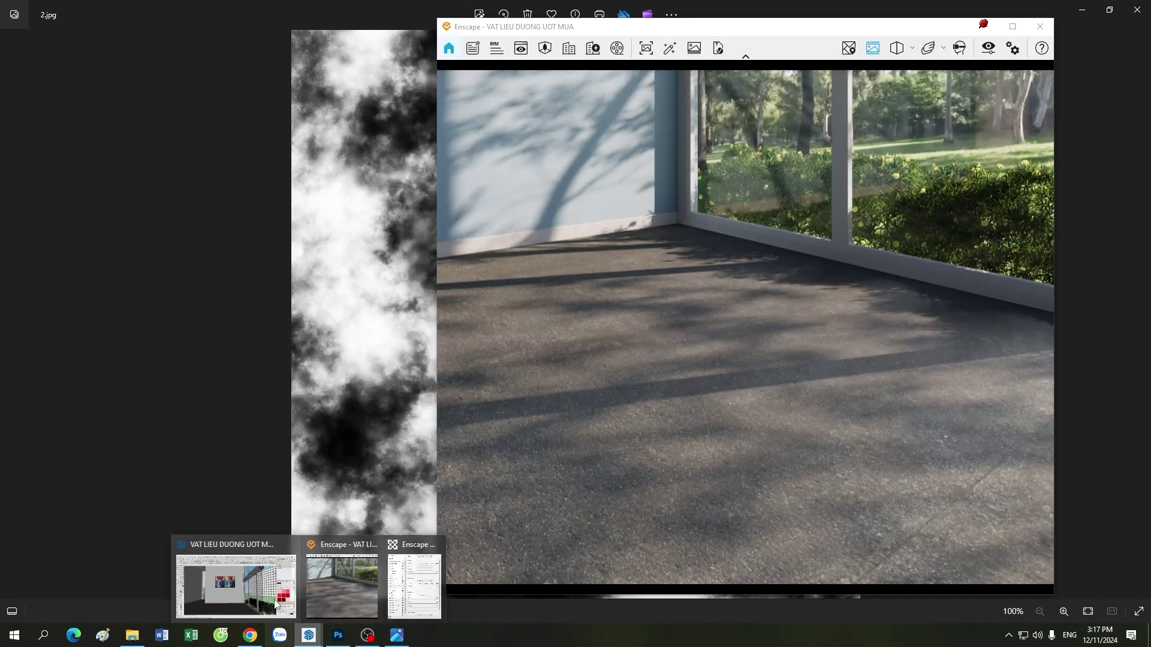
left_click(411, 584)
- Load the cloudy 2.jpg as CONCRETE FLOOR 05's reflection roughness texture in Enscape
left_click(246, 401)
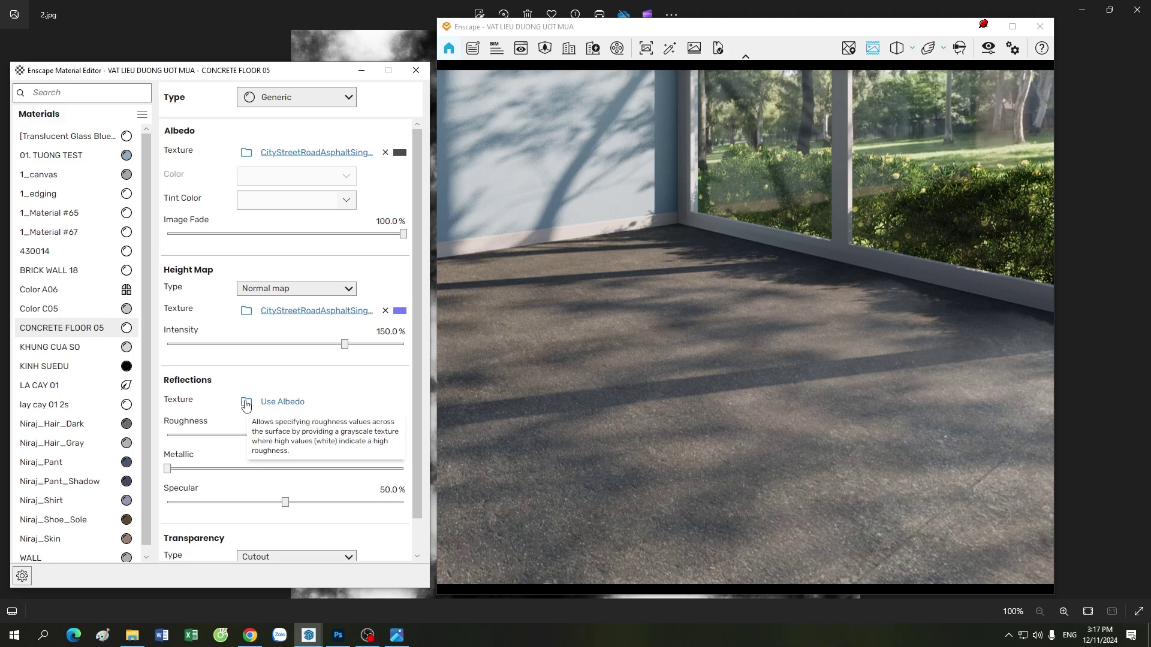
left_click_drag(476, 28, 535, 25)
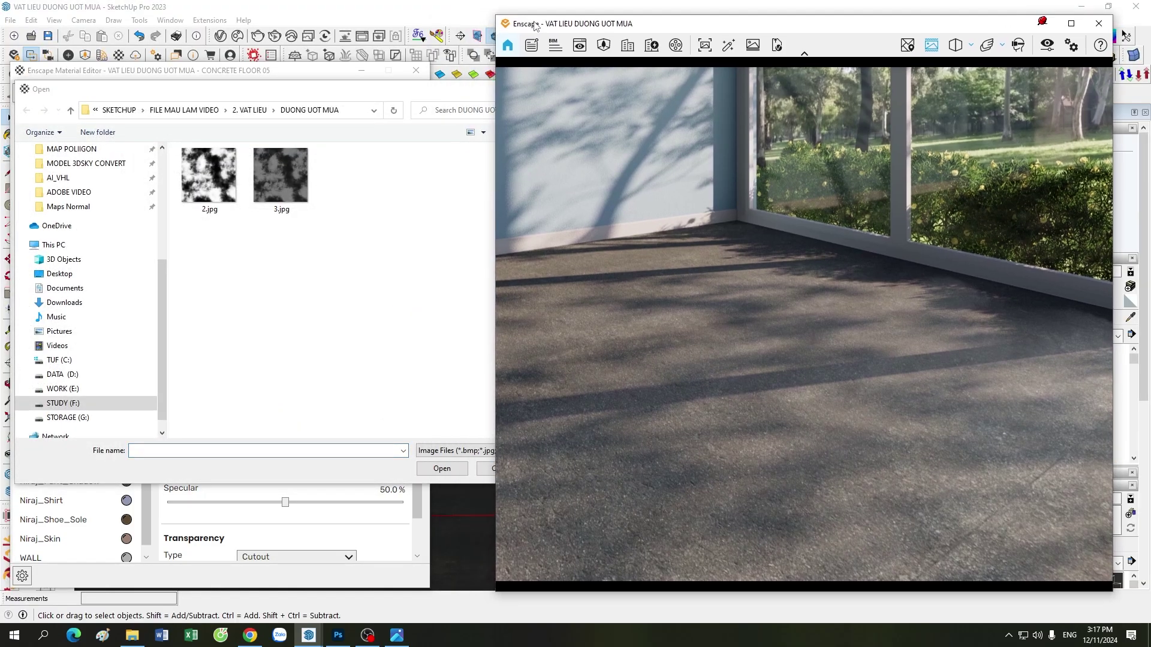
left_click(193, 182)
left_click(442, 469)
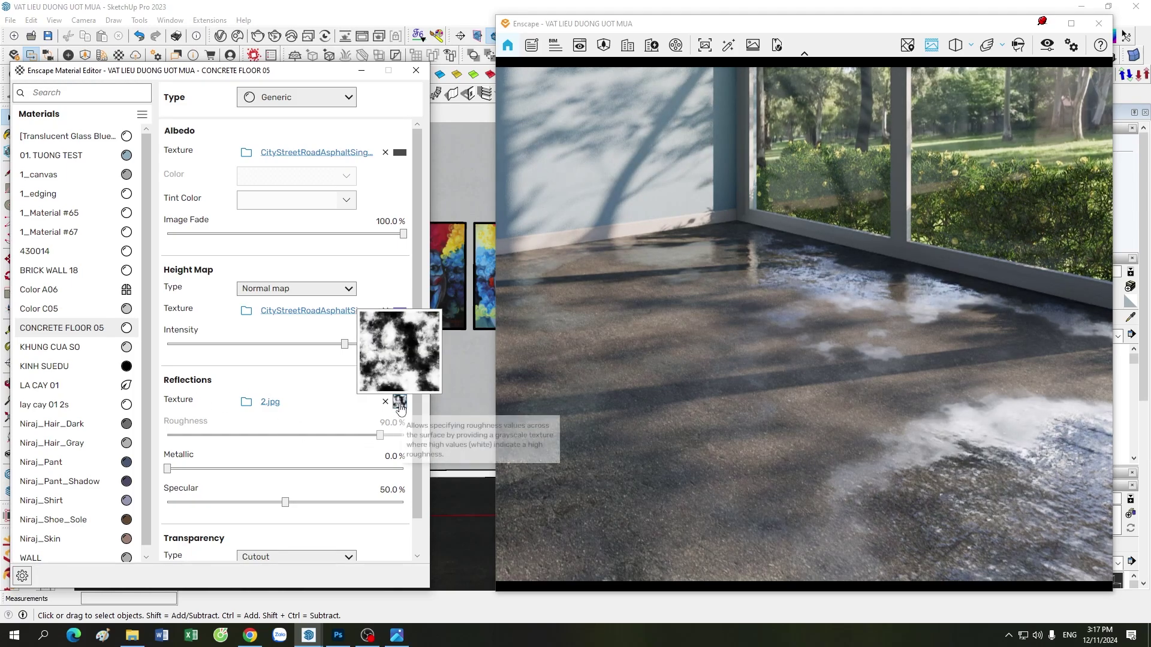
left_click(400, 402)
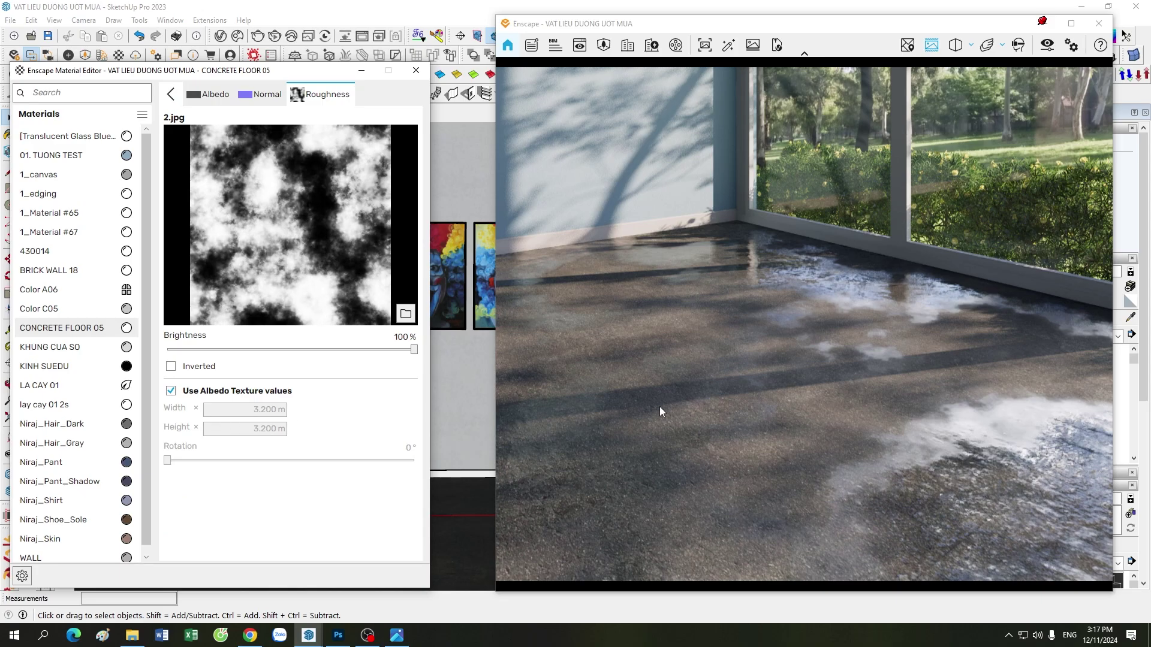
- Leave the roughness page and open the albedo asphalt texture's settings, tiled at 3.200 m
scroll(659, 407, "up", 5)
scroll(668, 407, "up", 5)
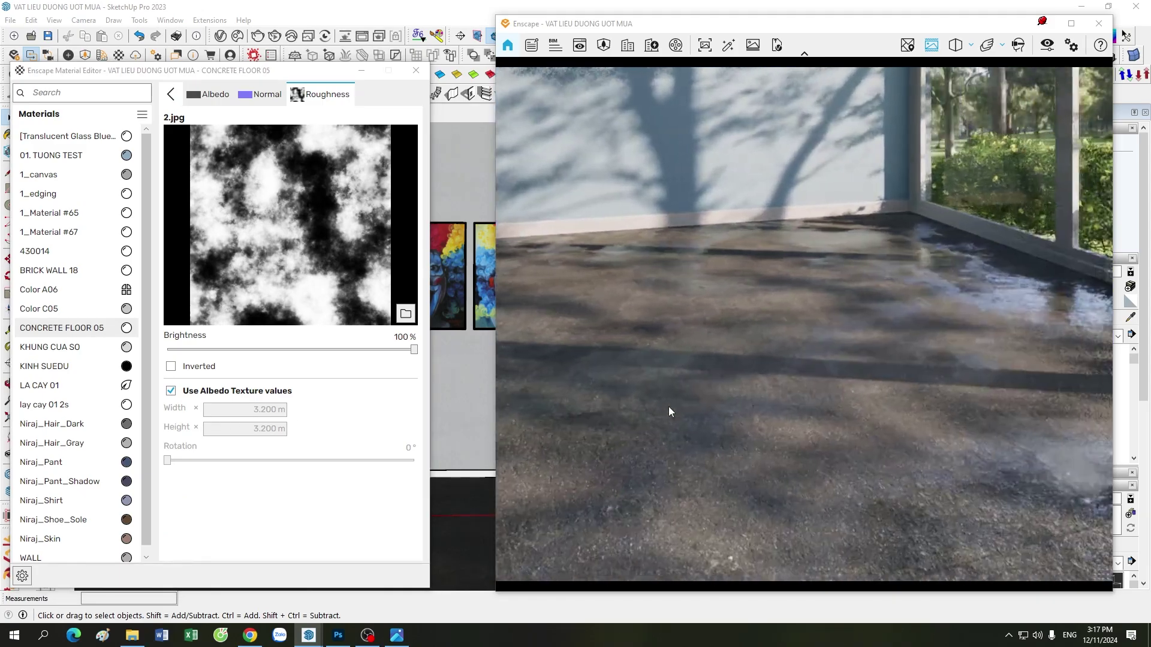
scroll(667, 407, "down", 3)
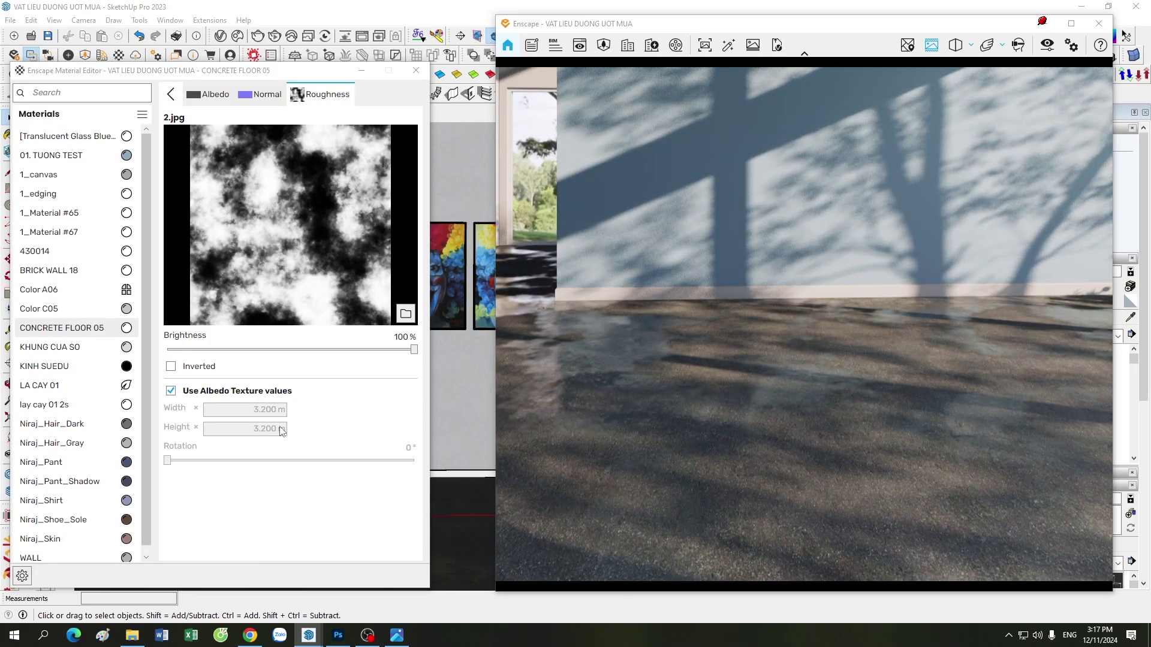
left_click(179, 97)
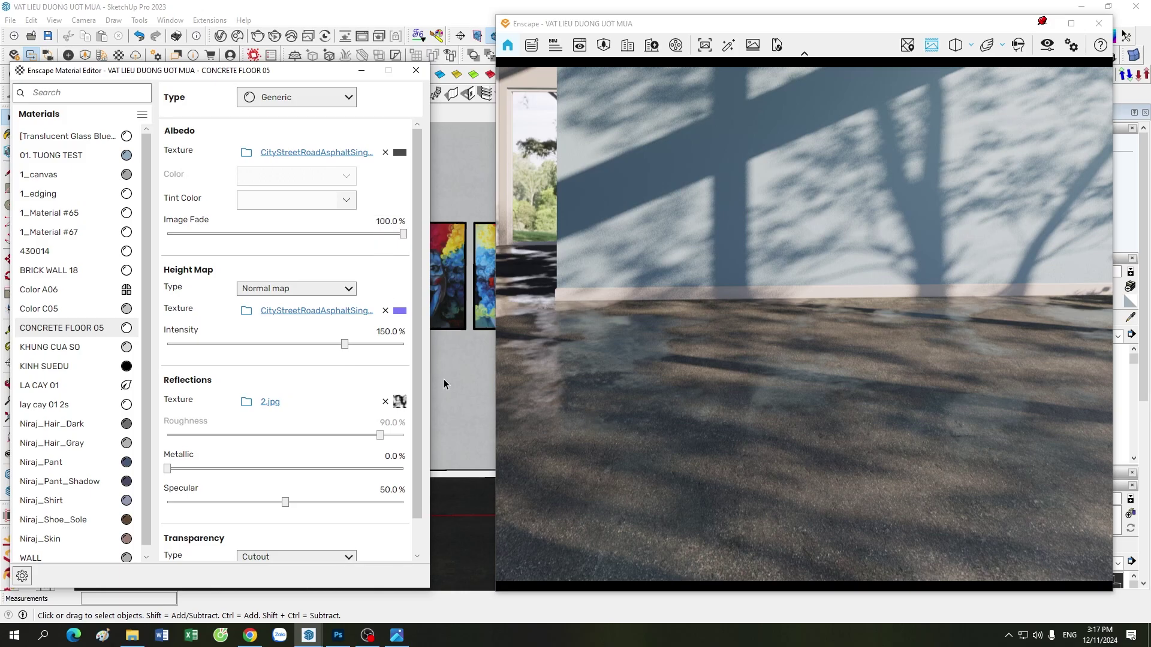
left_click(399, 153)
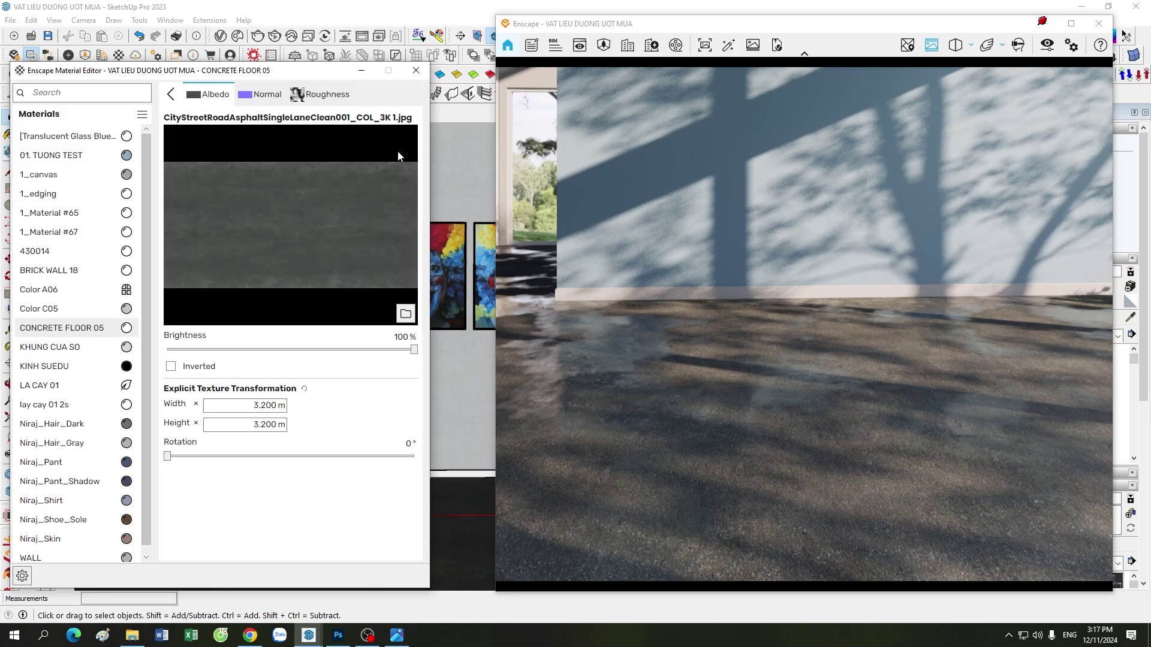
- Close the Enscape editor and change the CONCRETE FLOOR 05 texture width in SketchUp to 6200
left_click(167, 96)
left_click(415, 70)
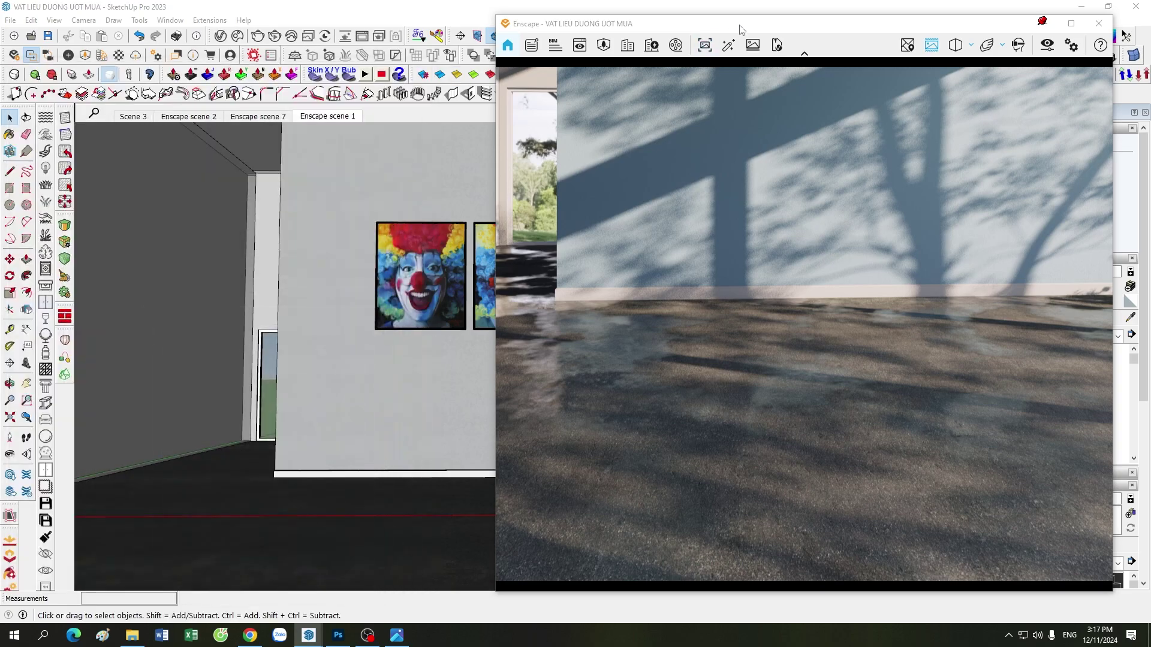
left_click_drag(744, 30, 452, 43)
left_click(1000, 320)
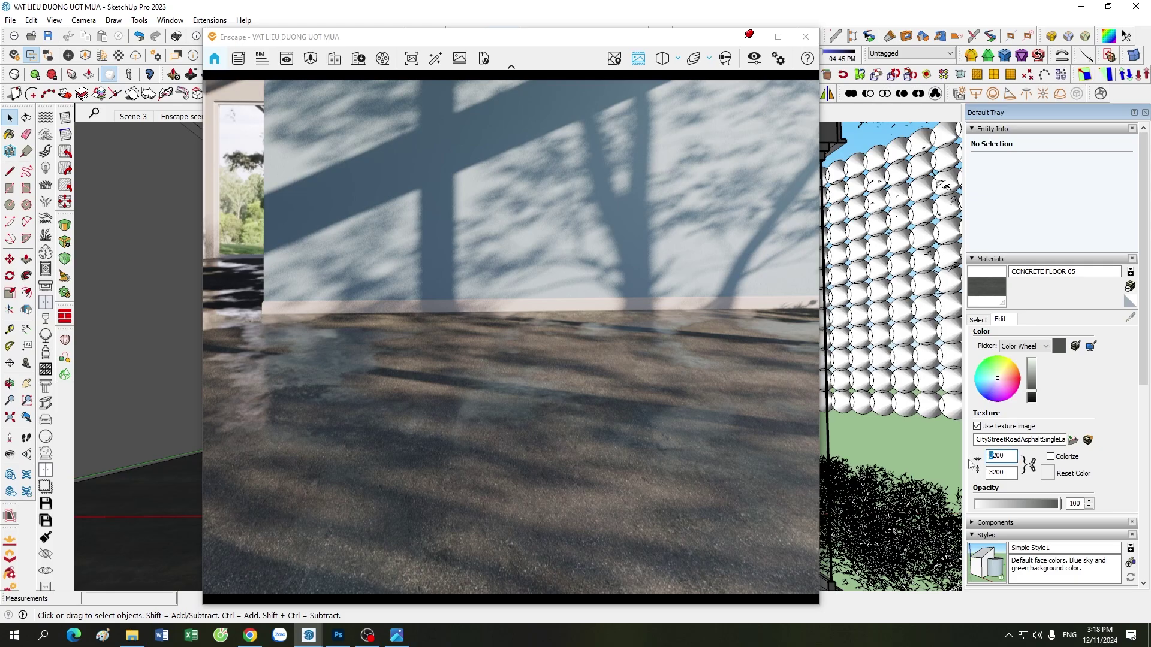
type("6")
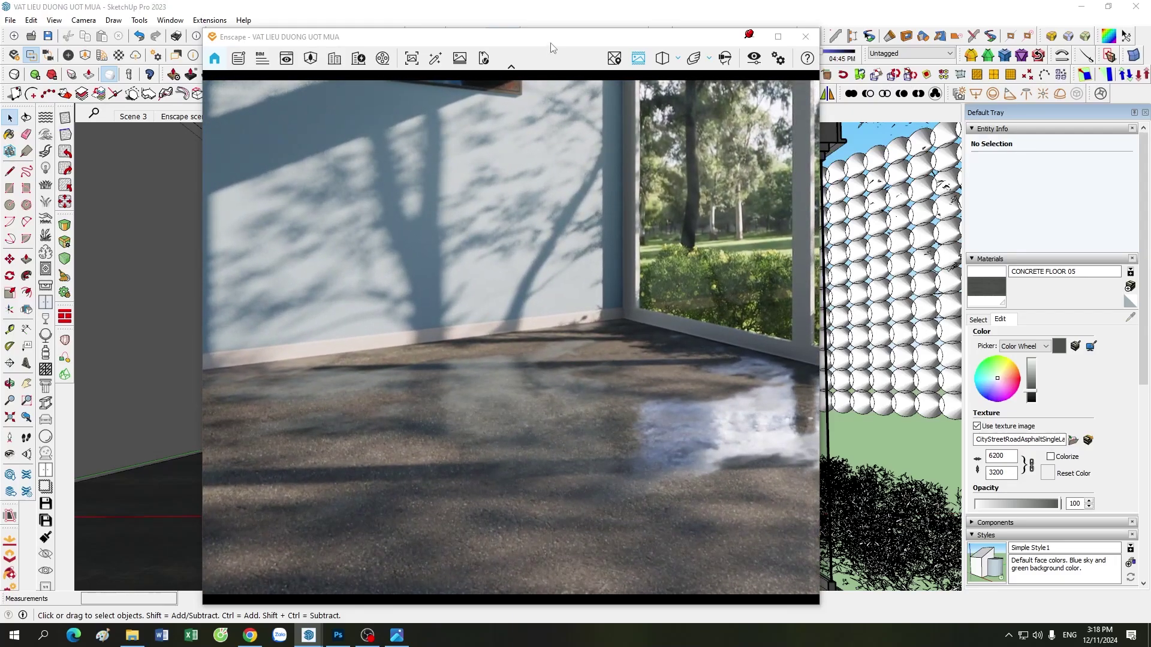
left_click_drag(552, 48, 810, 35)
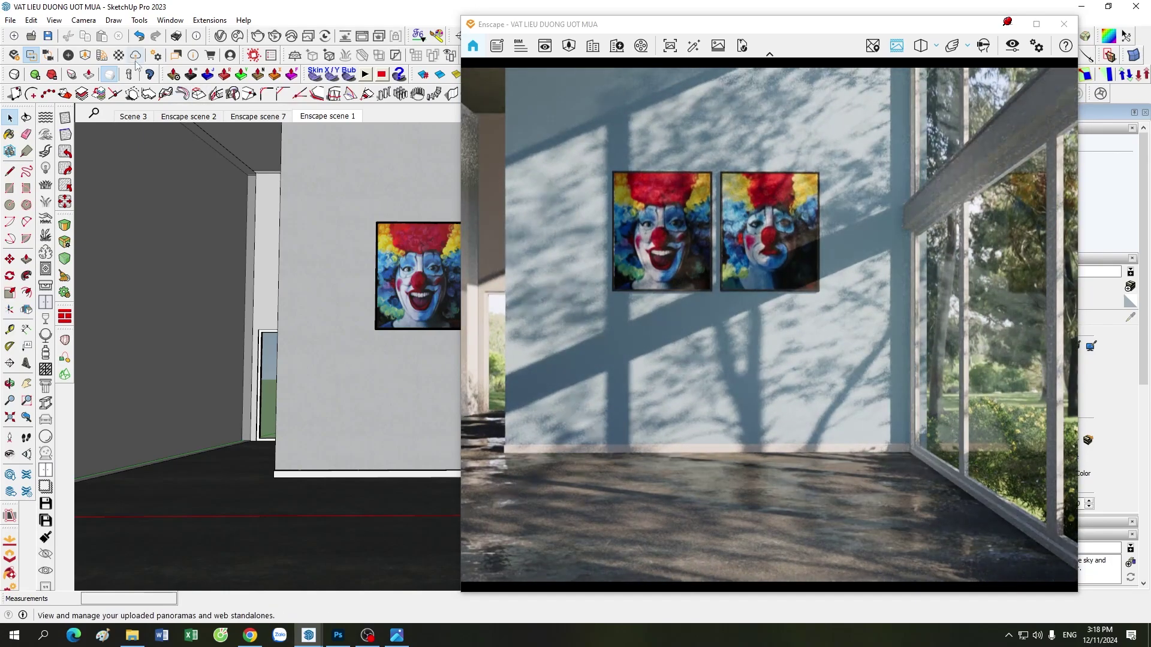
- Give the 2.jpg roughness map its own 5 m width and height in the Enscape editor
left_click(271, 55)
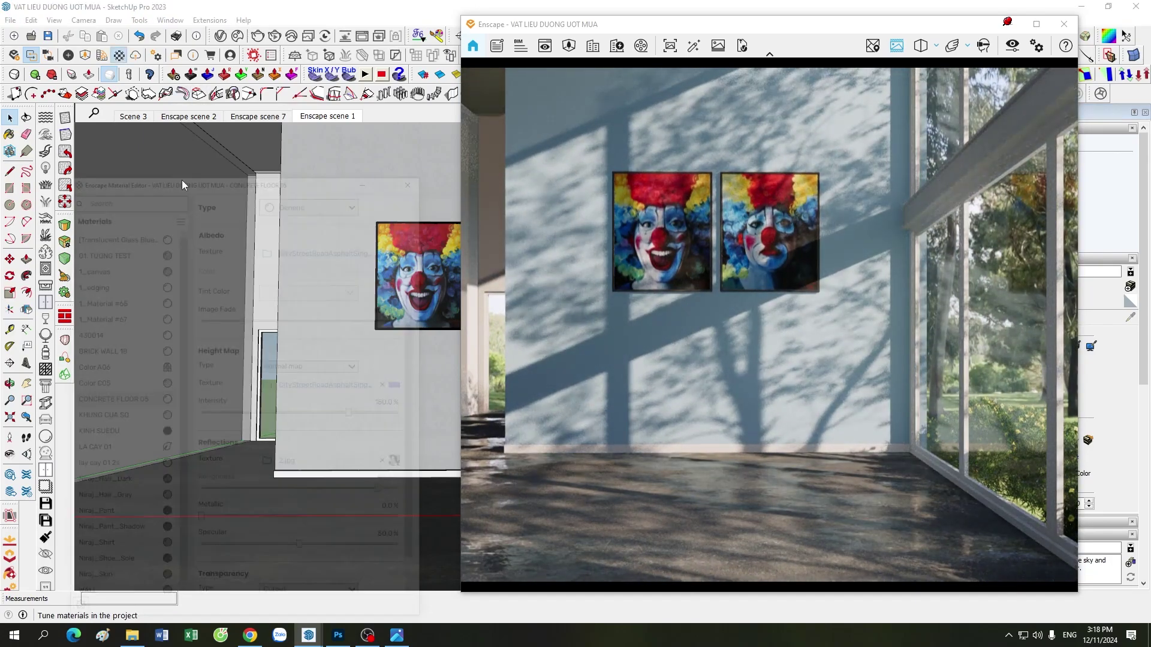
left_click(406, 407)
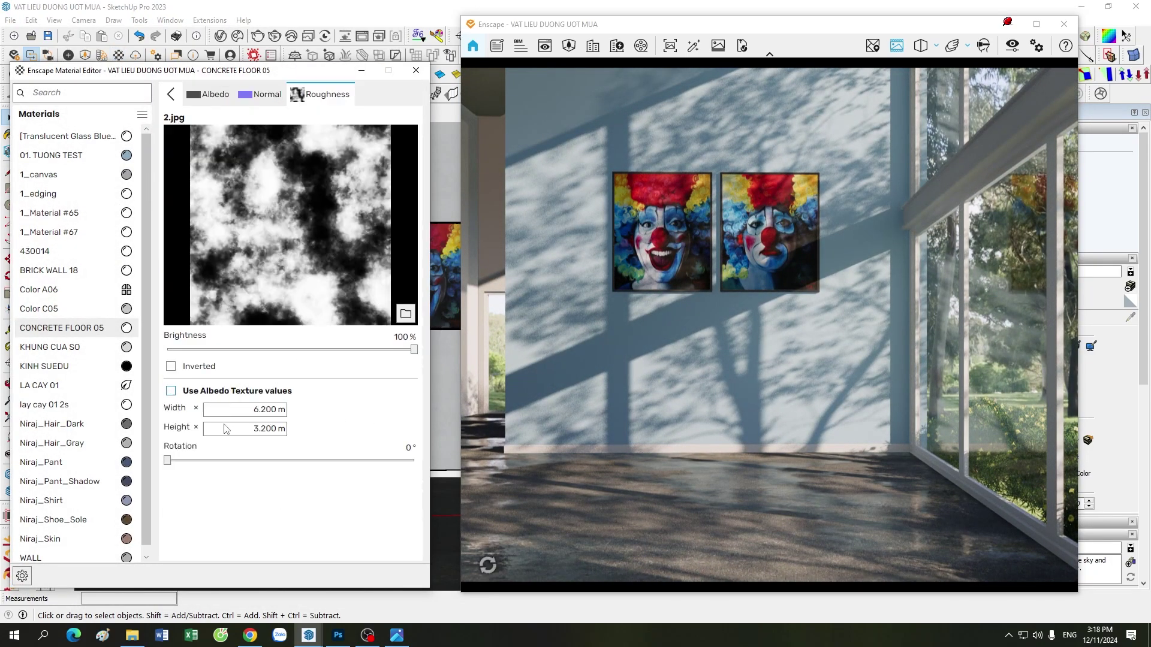
left_click(250, 408)
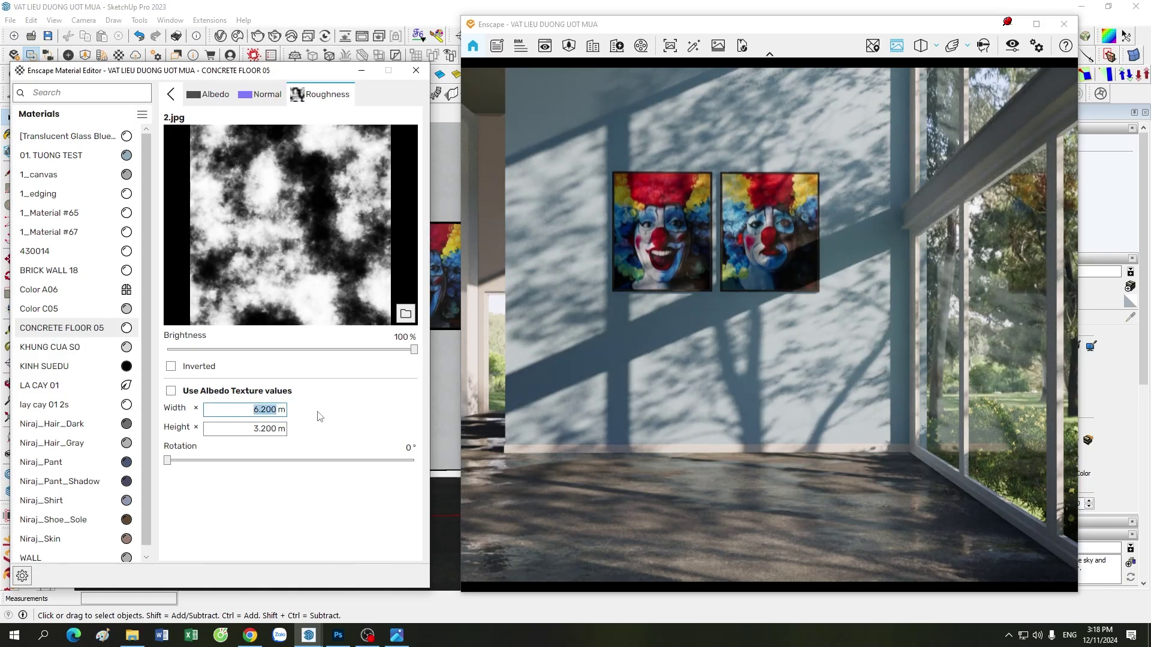
type("5")
key("Tab")
type("5")
key("Return")
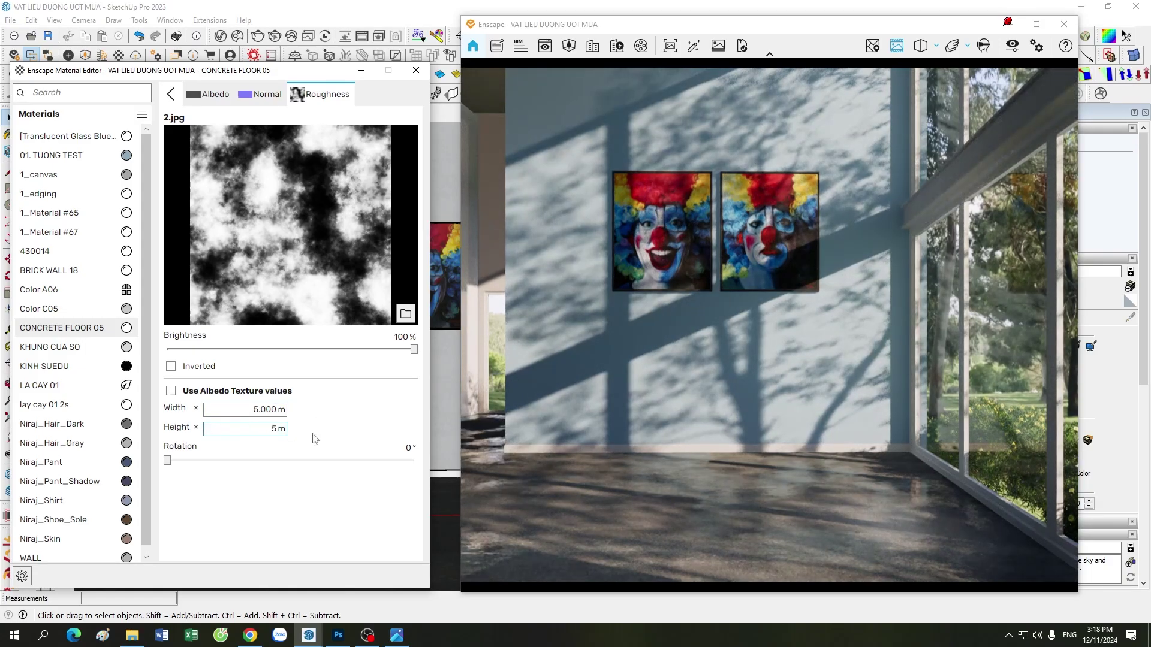
scroll(827, 509, "up", 5)
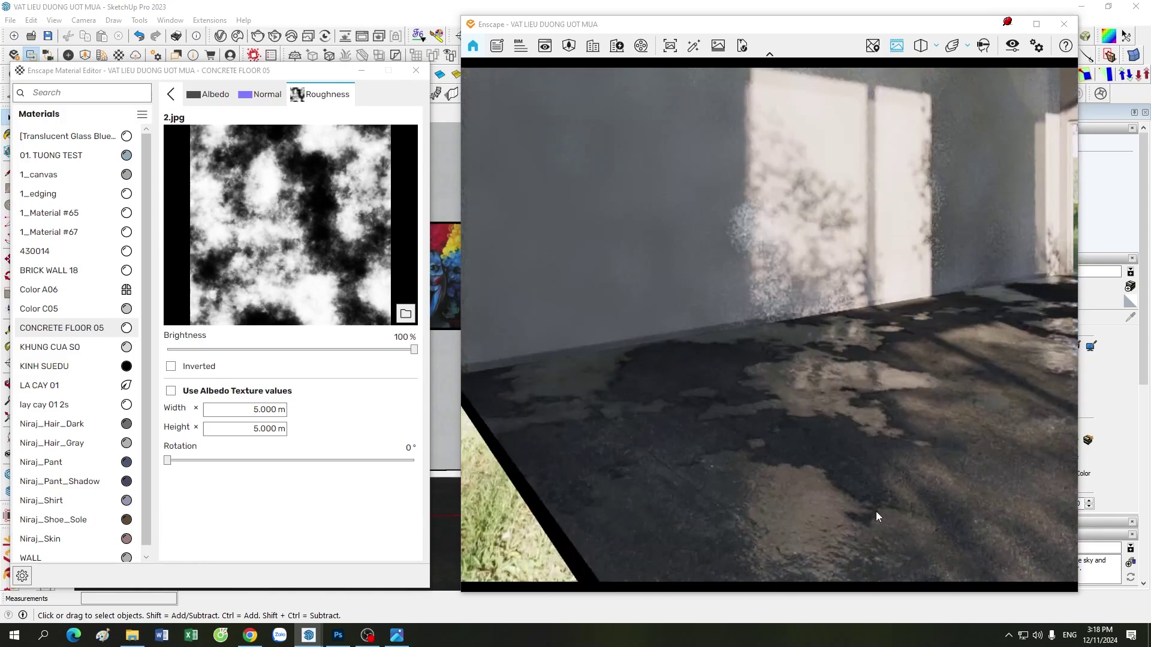
mouse_move(868, 516)
left_mouse_down()
mouse_move(736, 439)
mouse_move(626, 461)
left_mouse_up()
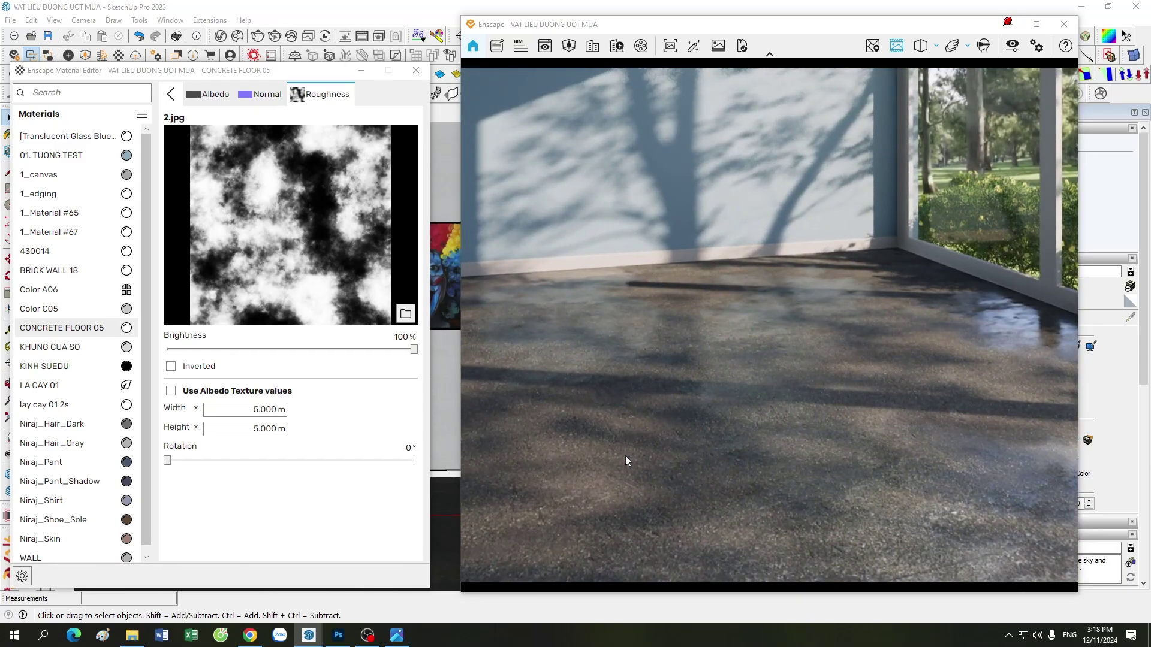
- Reopen the 2.jpg roughness texture page and orbit the render toward the painted wall
left_click(171, 94)
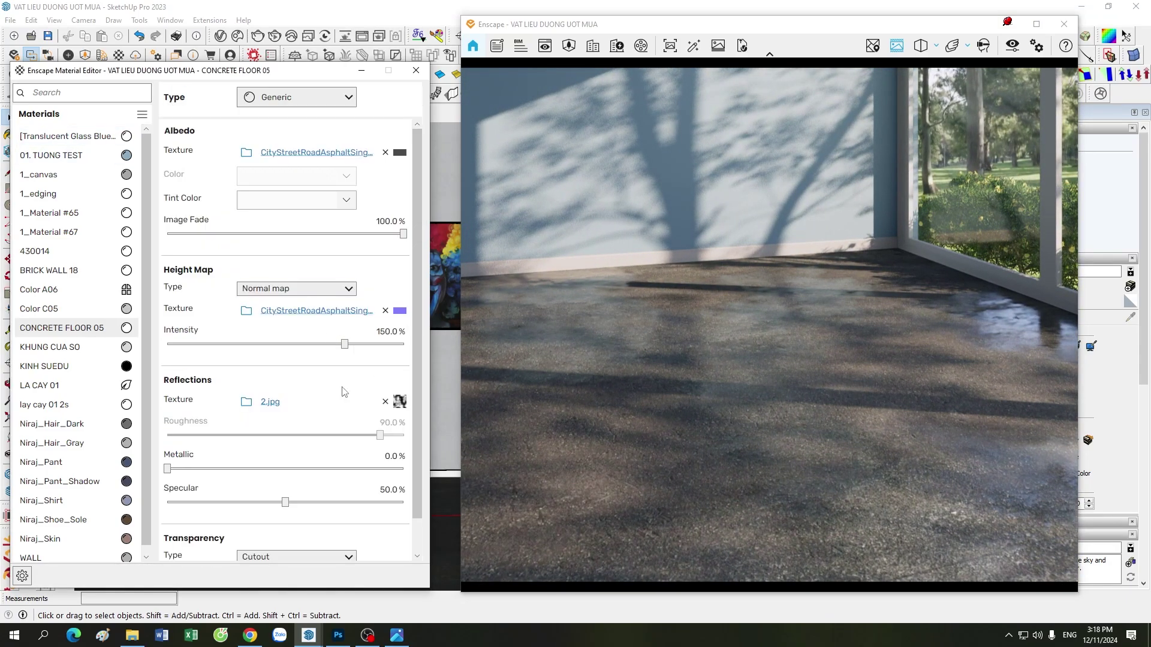
left_click(400, 402)
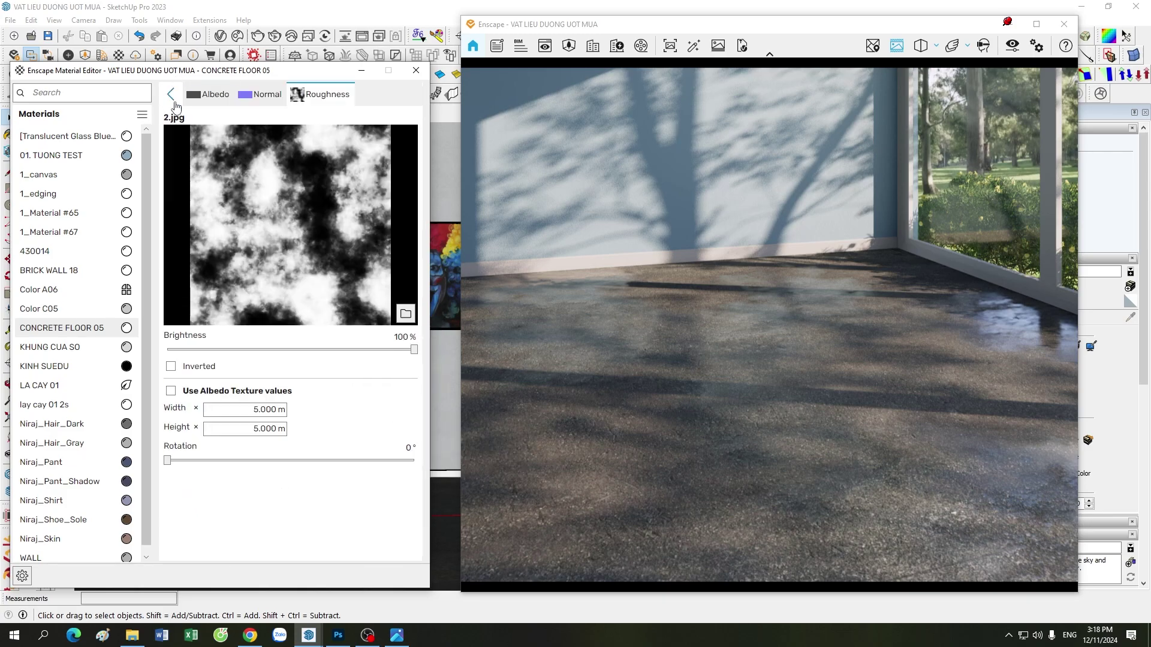
left_click(172, 99)
left_click(399, 401)
scroll(768, 422, "up", 3)
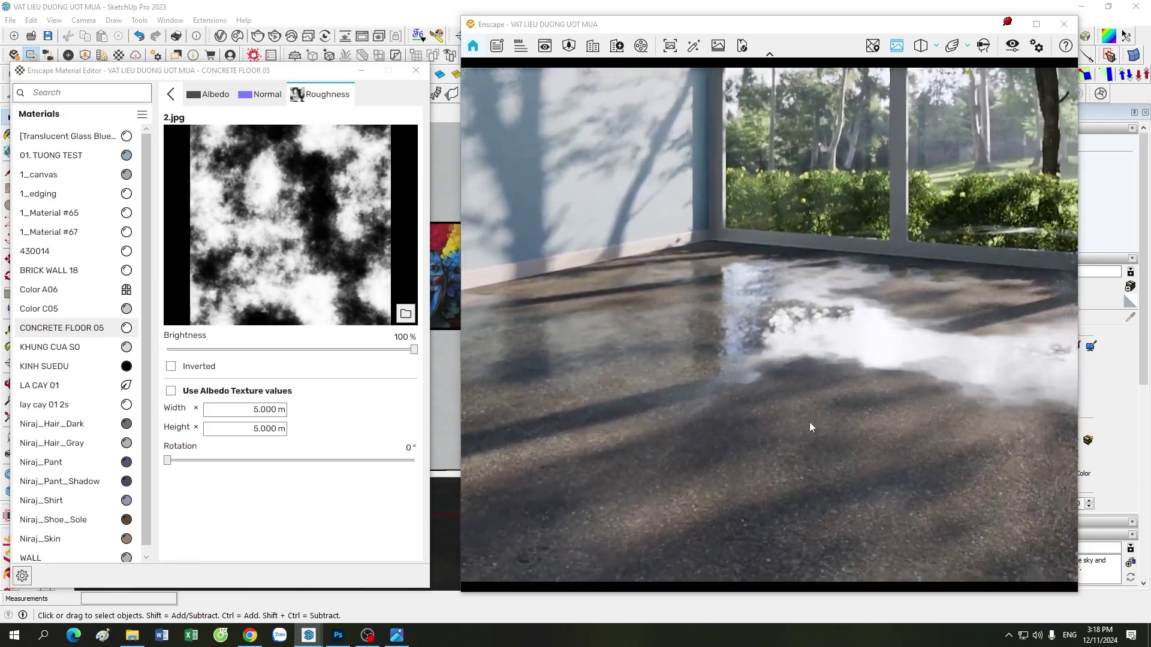
left_click_drag(809, 422, 664, 430)
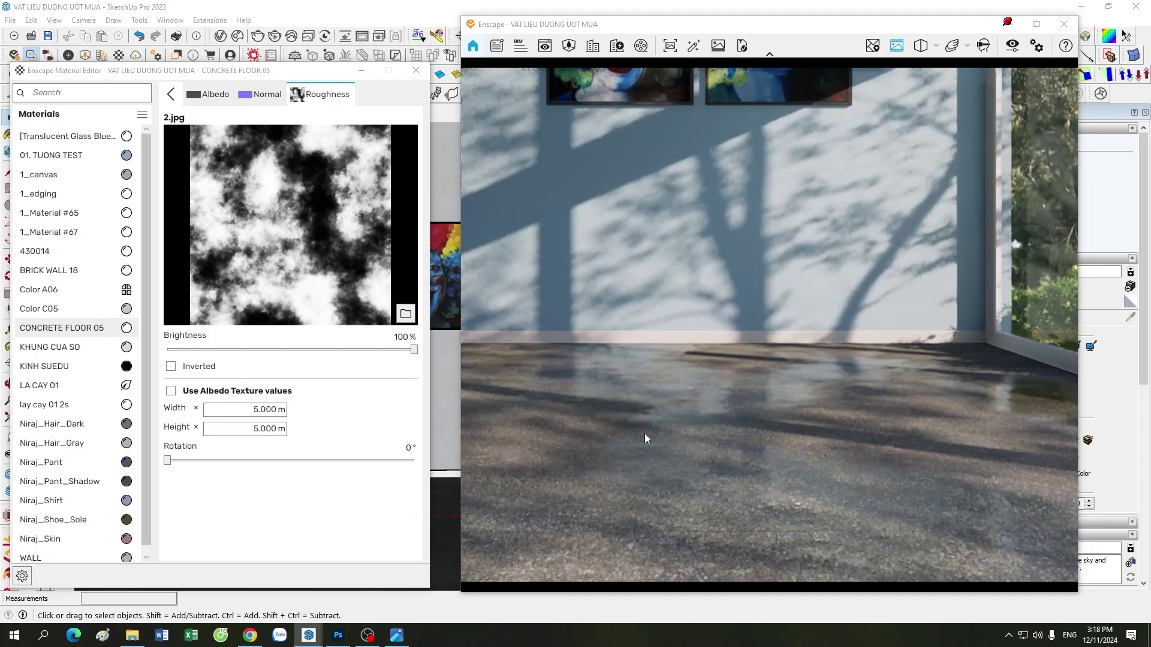
left_click_drag(664, 430, 542, 411)
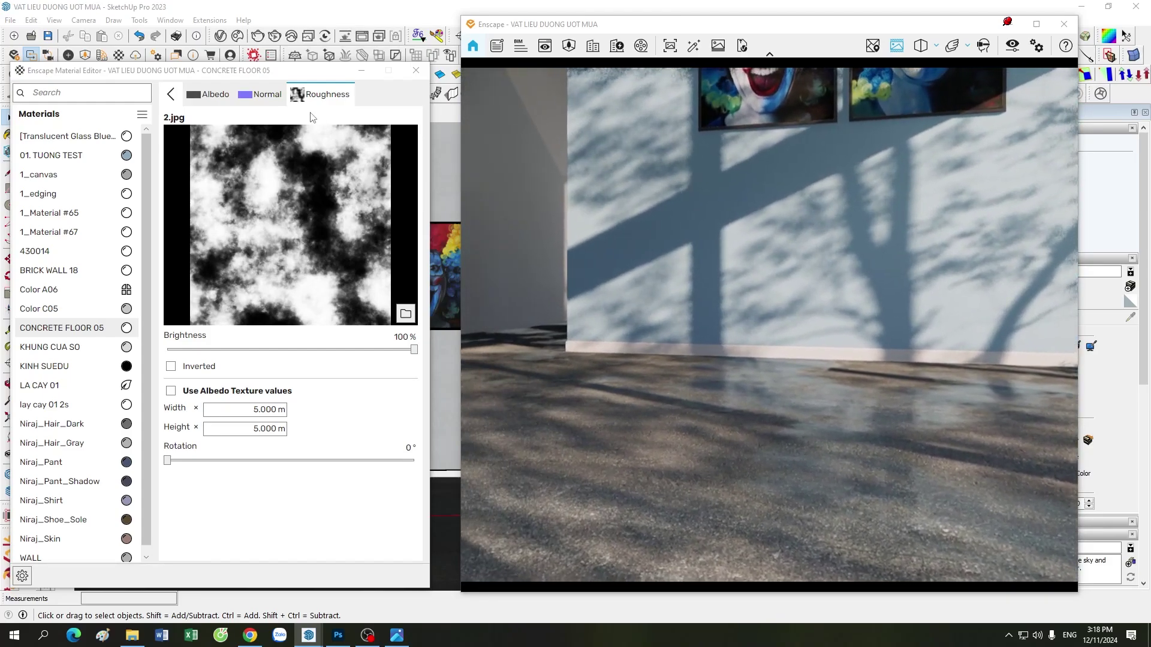
left_click_drag(312, 70, 309, 153)
left_click(309, 124)
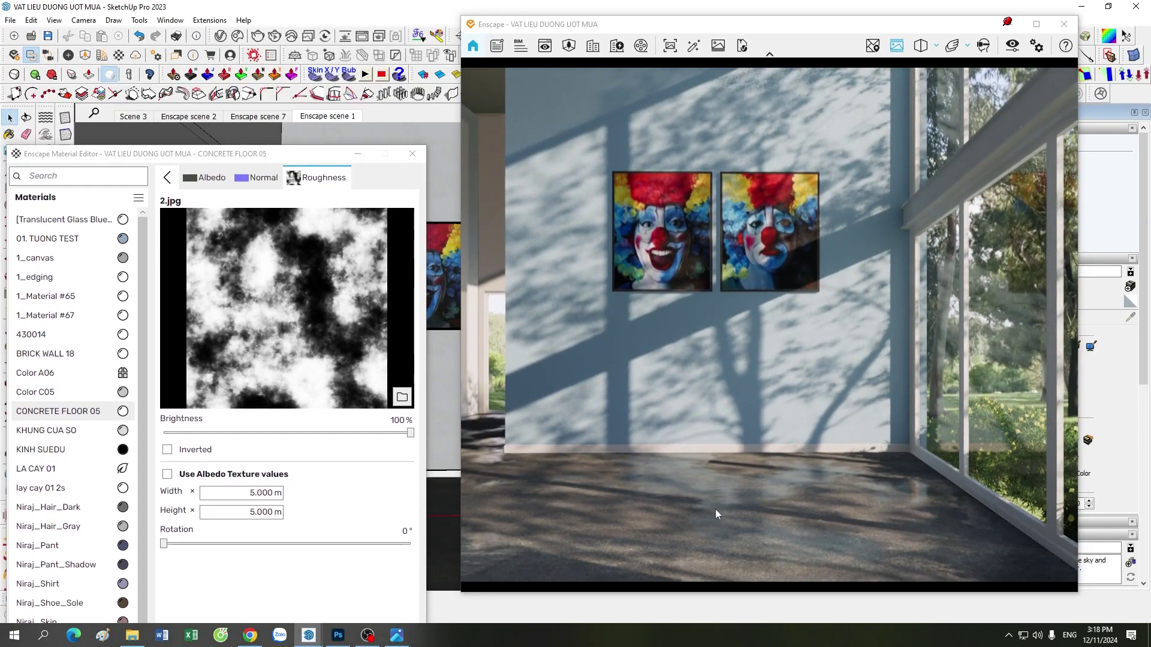
- Orbit the render around the windows to inspect the glossy wet patches on the floor
left_click_drag(713, 509, 770, 440)
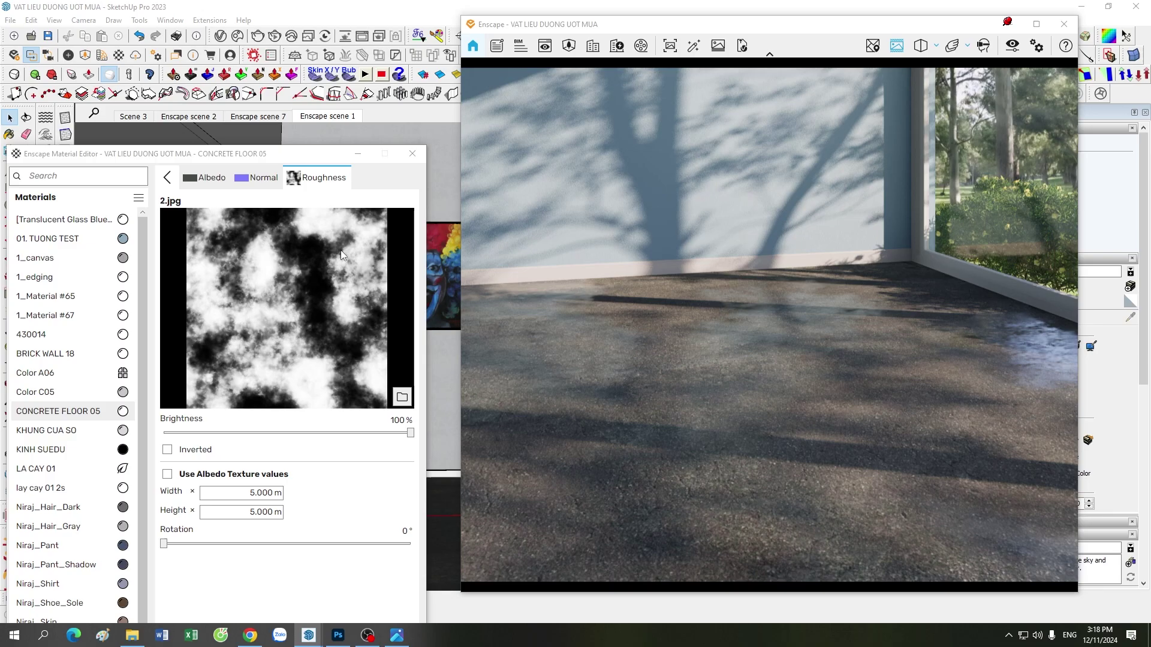
left_click_drag(628, 357, 778, 415)
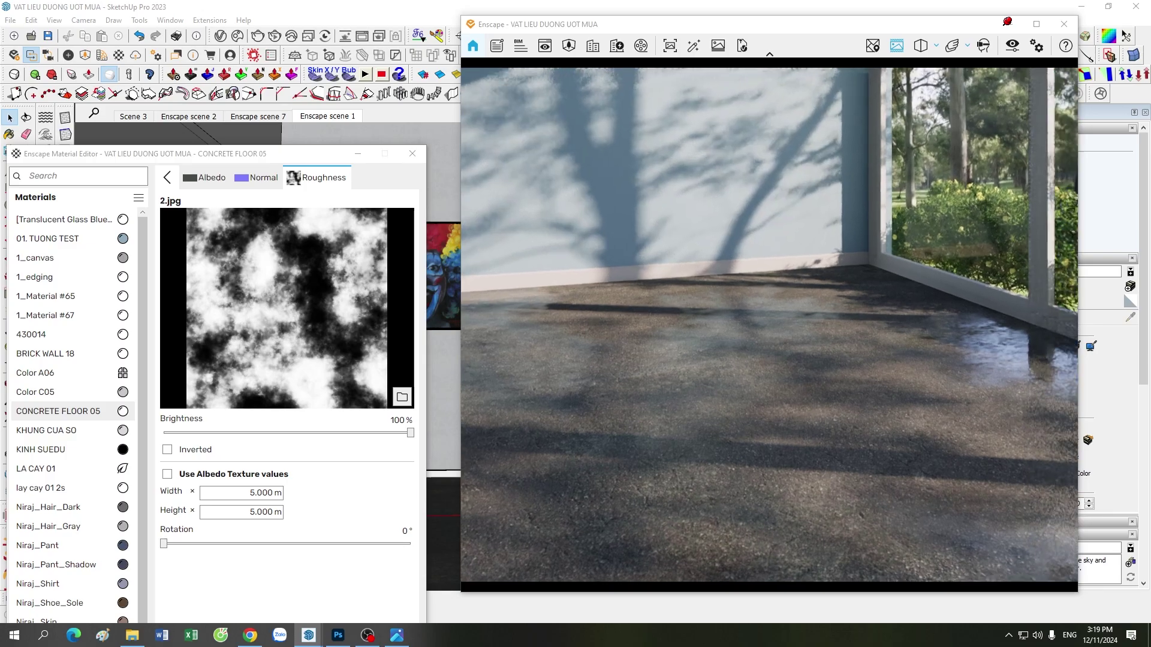
scroll(779, 418, "up", 5)
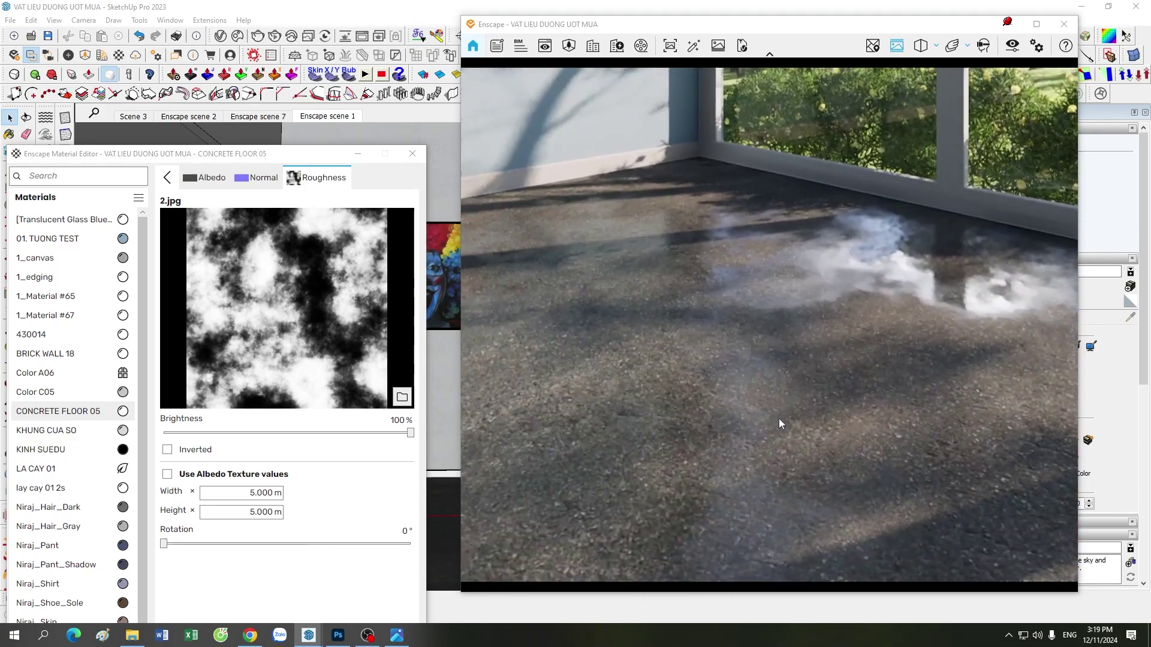
scroll(773, 402, "down", 5)
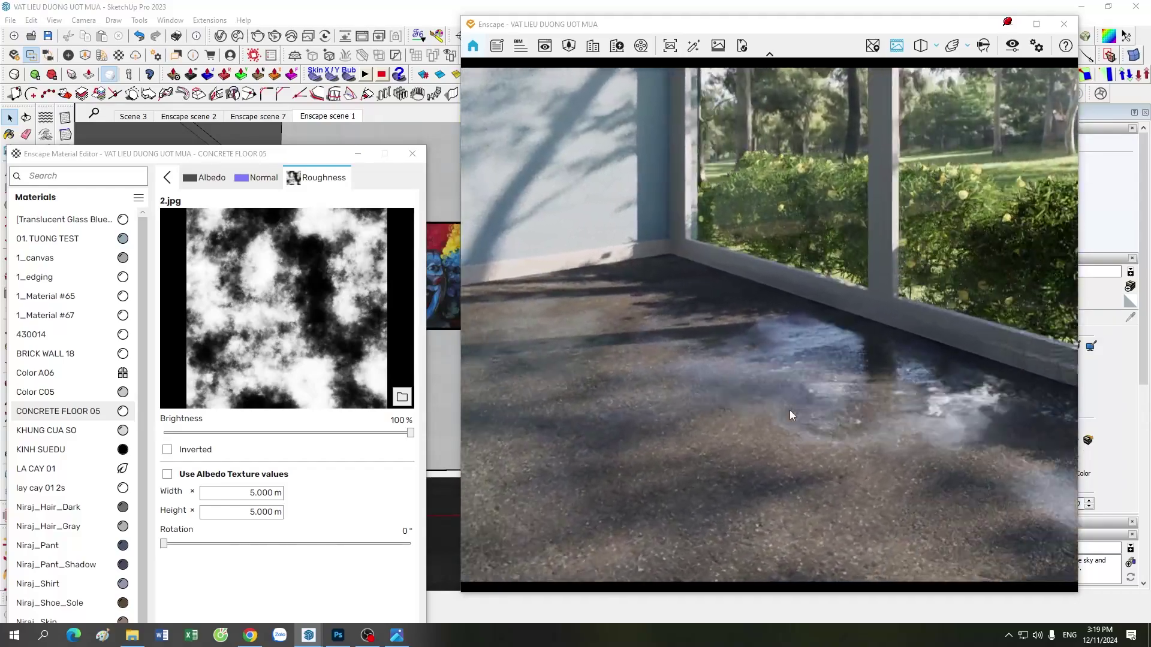
mouse_move(790, 410)
left_mouse_down()
mouse_move(707, 408)
mouse_move(778, 328)
left_mouse_up()
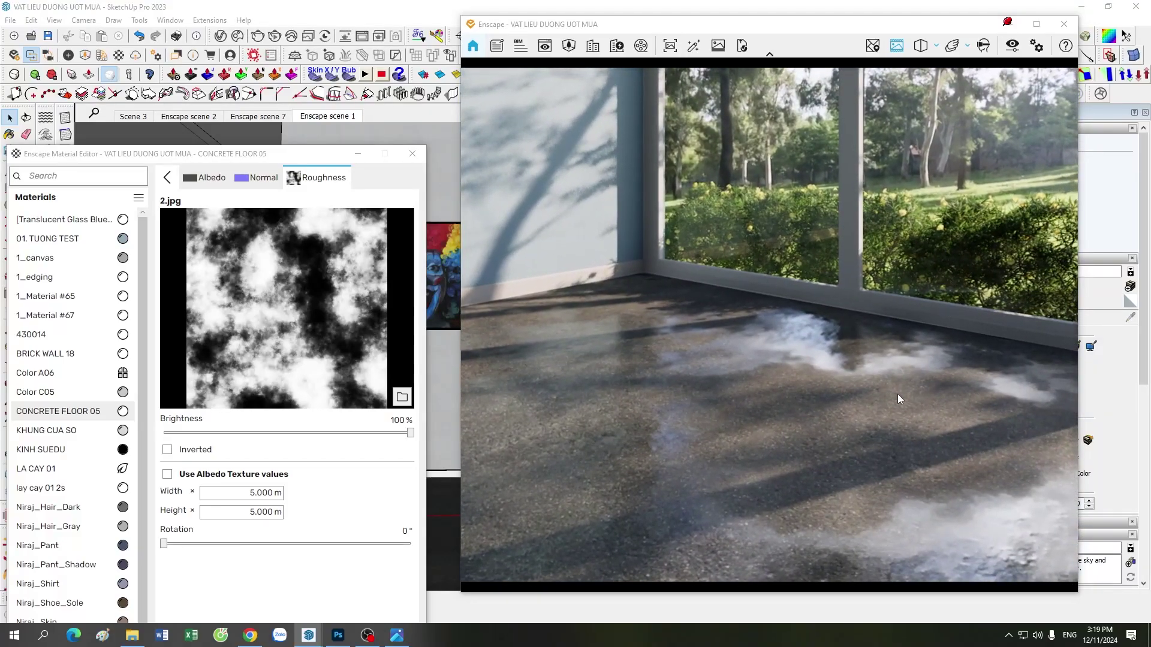
left_click_drag(889, 465, 816, 467)
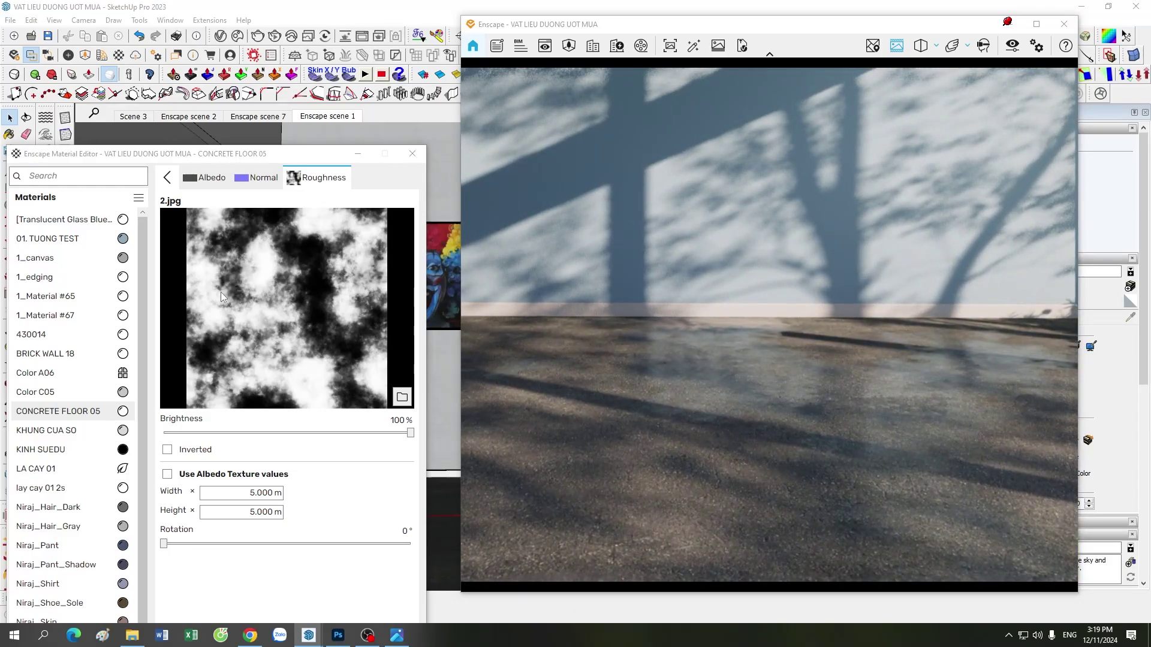
left_click_drag(753, 443, 871, 511)
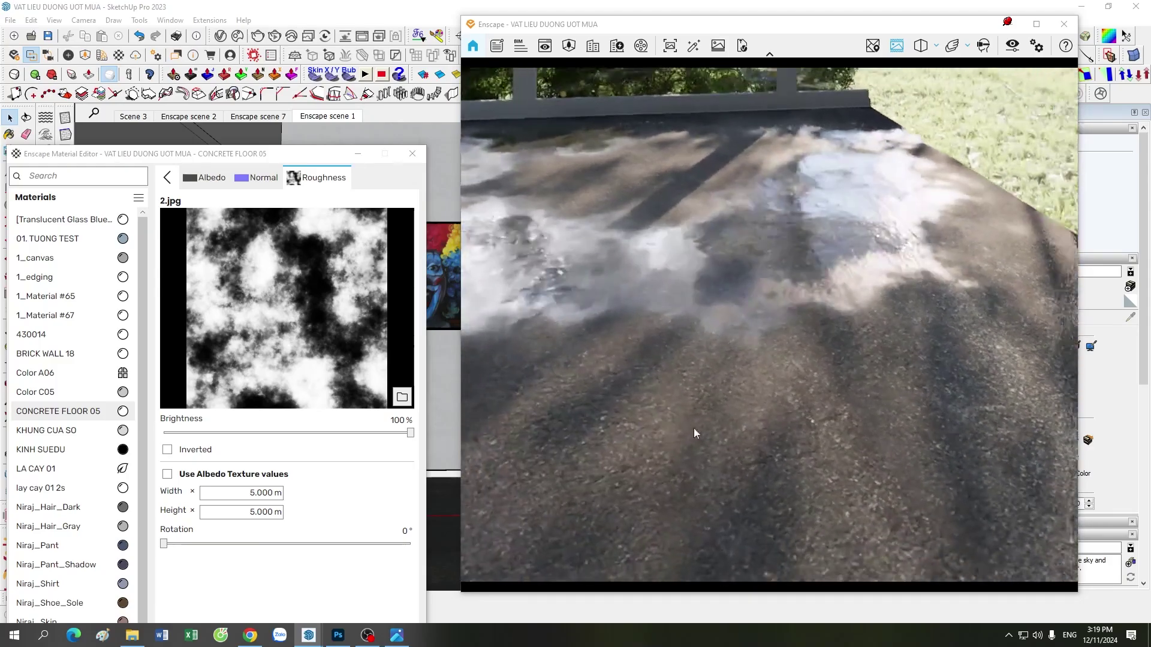
mouse_move(693, 428)
left_mouse_down()
mouse_move(861, 458)
mouse_move(732, 423)
left_mouse_up()
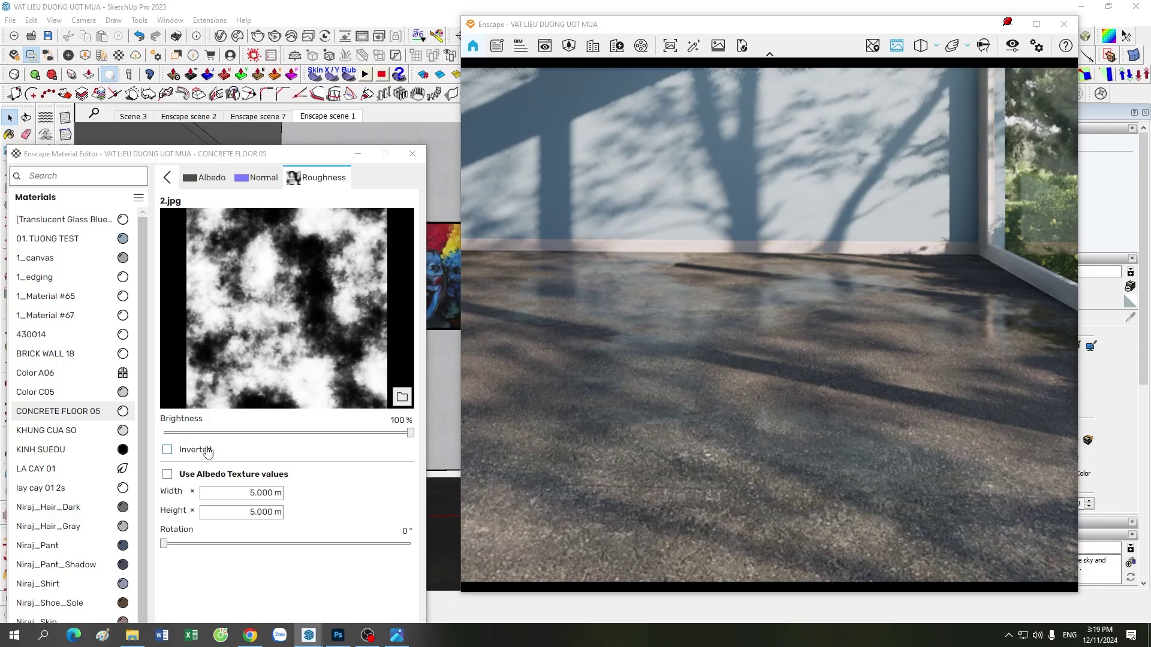
- Try inverting the 2.jpg roughness map, check Enscape scene 1, then turn inversion back off
left_click(203, 450)
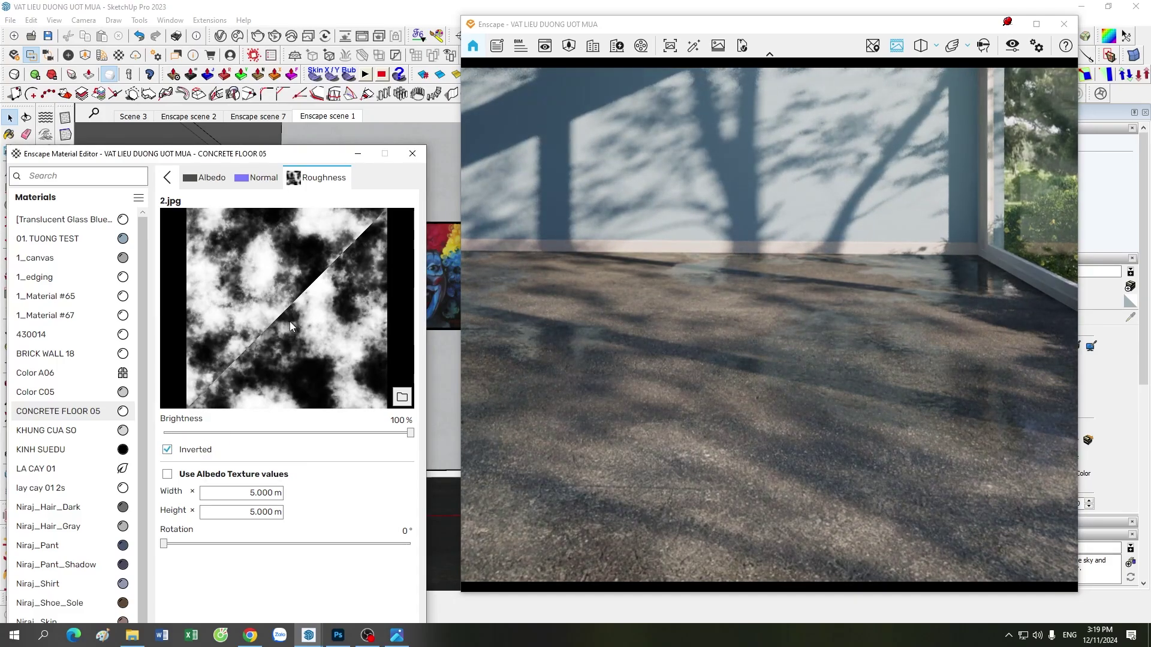
left_click_drag(600, 408, 703, 414)
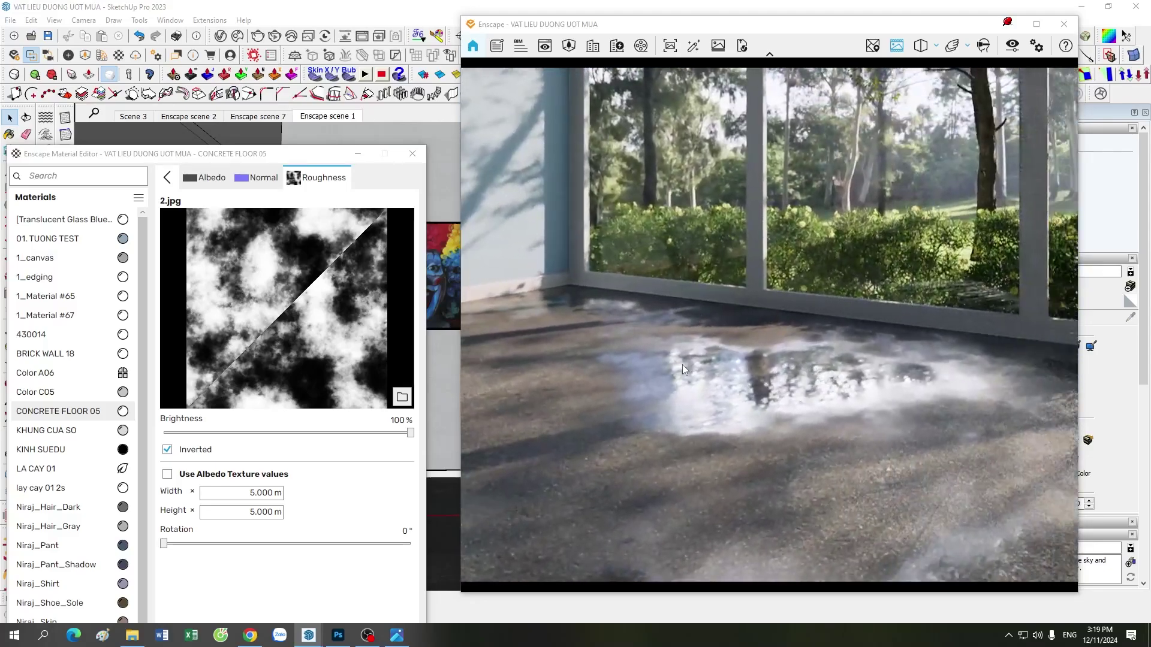
left_click_drag(703, 414, 797, 487)
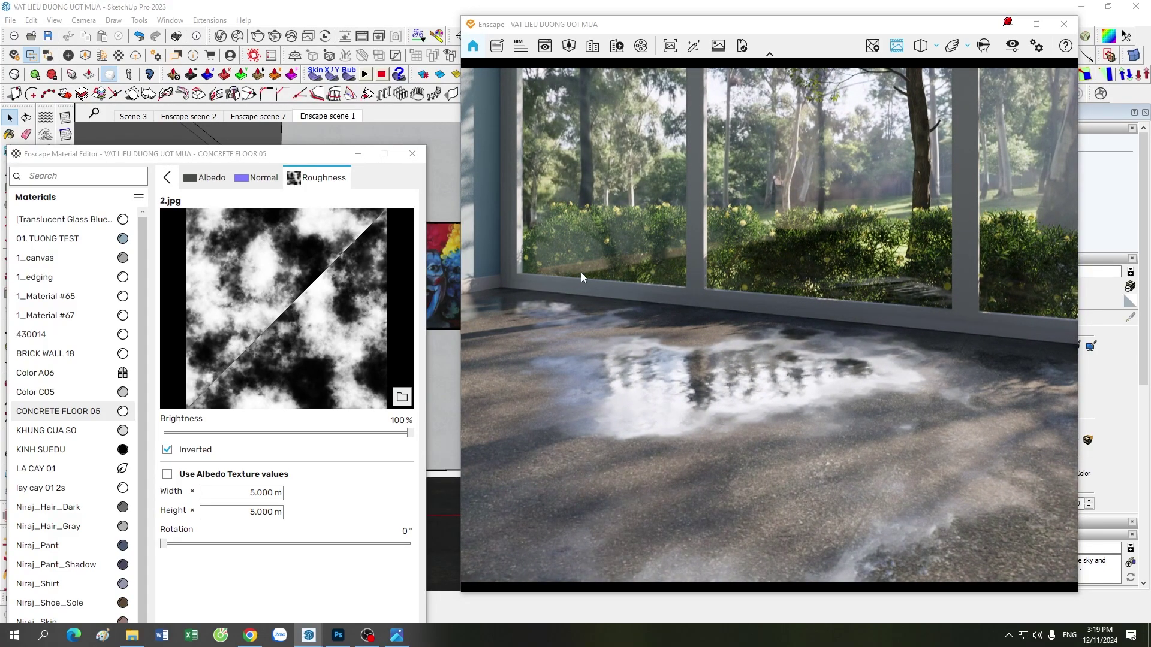
left_click(311, 118)
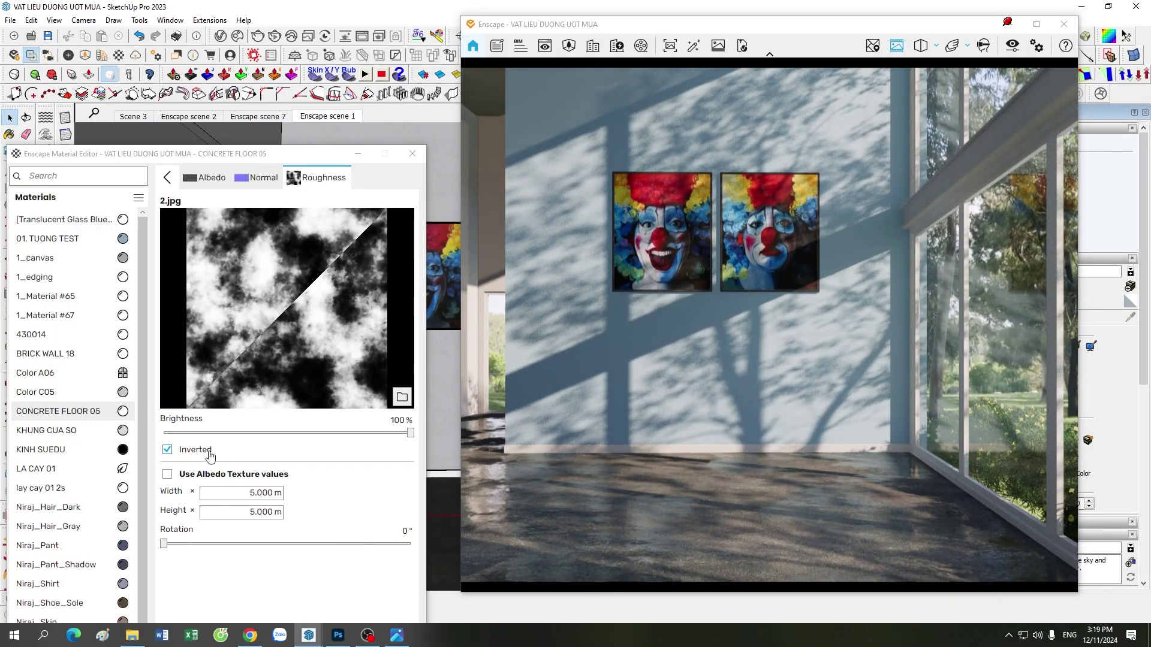
left_click(210, 455)
- Lower the 2.jpg roughness brightness from 70 to 50%, orbiting to inspect the wet floor
mouse_move(755, 499)
left_mouse_down()
mouse_move(746, 477)
mouse_move(656, 444)
left_mouse_up()
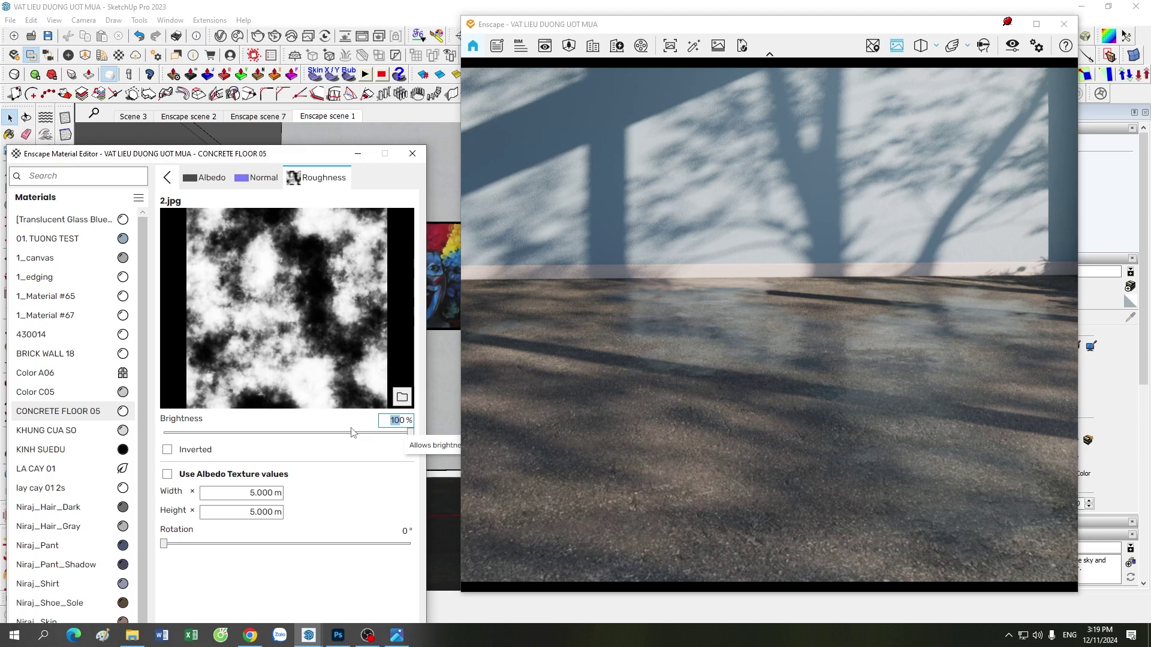
type("70")
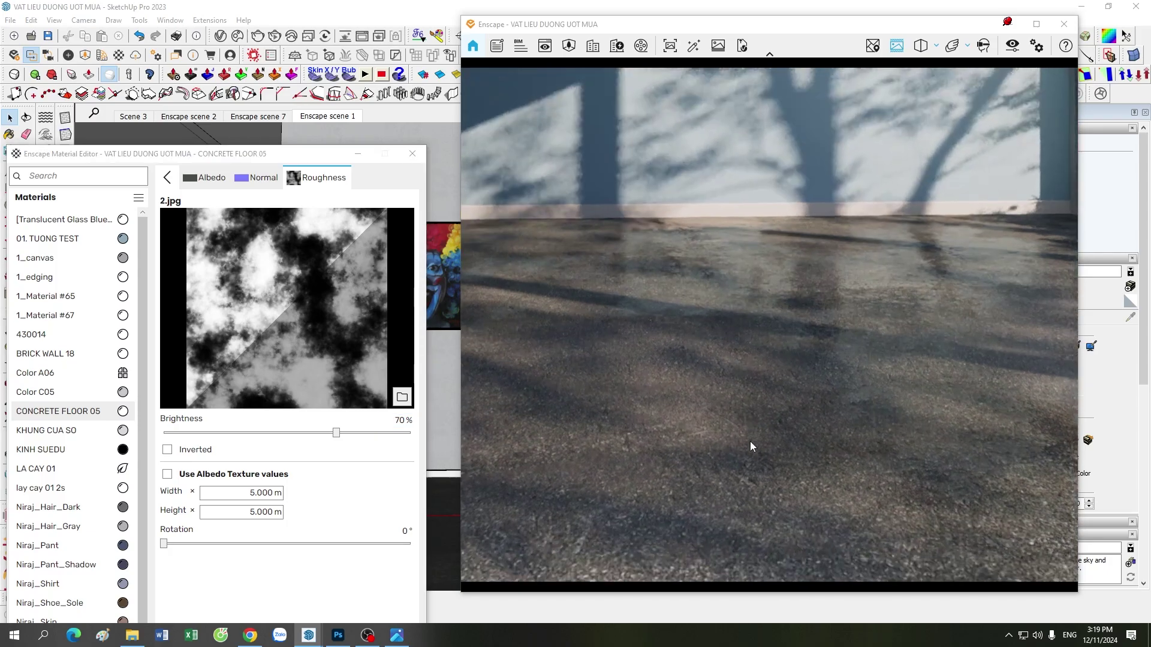
mouse_move(749, 441)
left_mouse_down()
mouse_move(695, 501)
mouse_move(731, 446)
mouse_move(583, 365)
left_mouse_up()
mouse_move(779, 431)
left_mouse_down()
mouse_move(811, 469)
mouse_move(797, 461)
mouse_move(793, 403)
mouse_move(690, 453)
left_mouse_up()
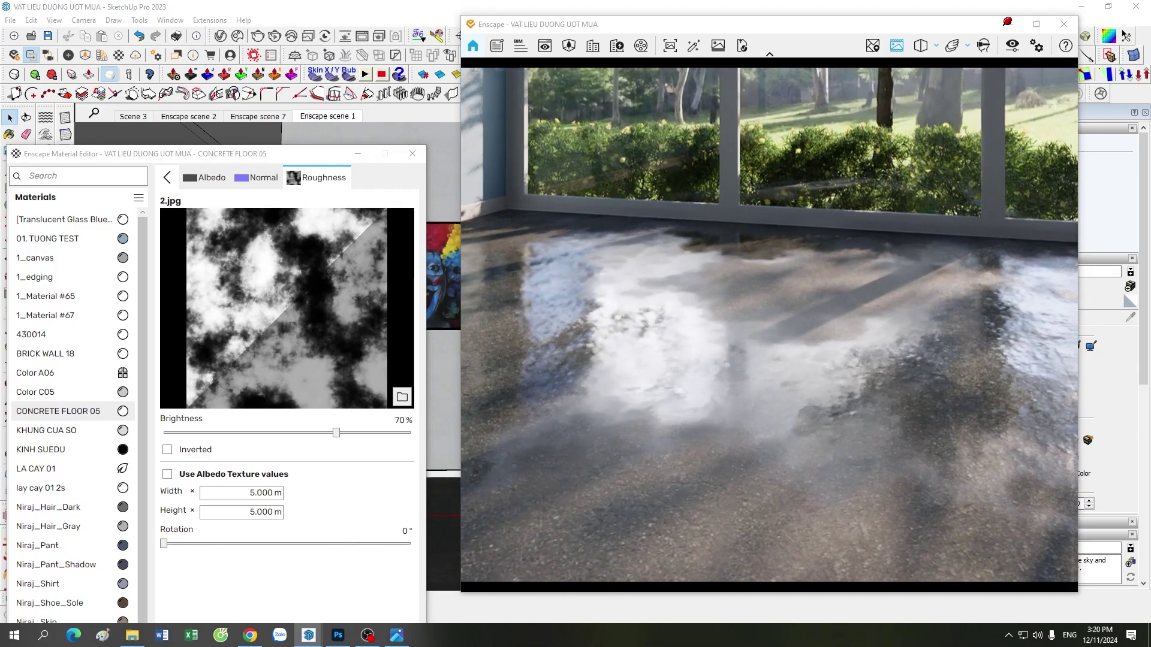
mouse_move(803, 293)
left_mouse_down()
mouse_move(815, 422)
mouse_move(750, 312)
left_mouse_up()
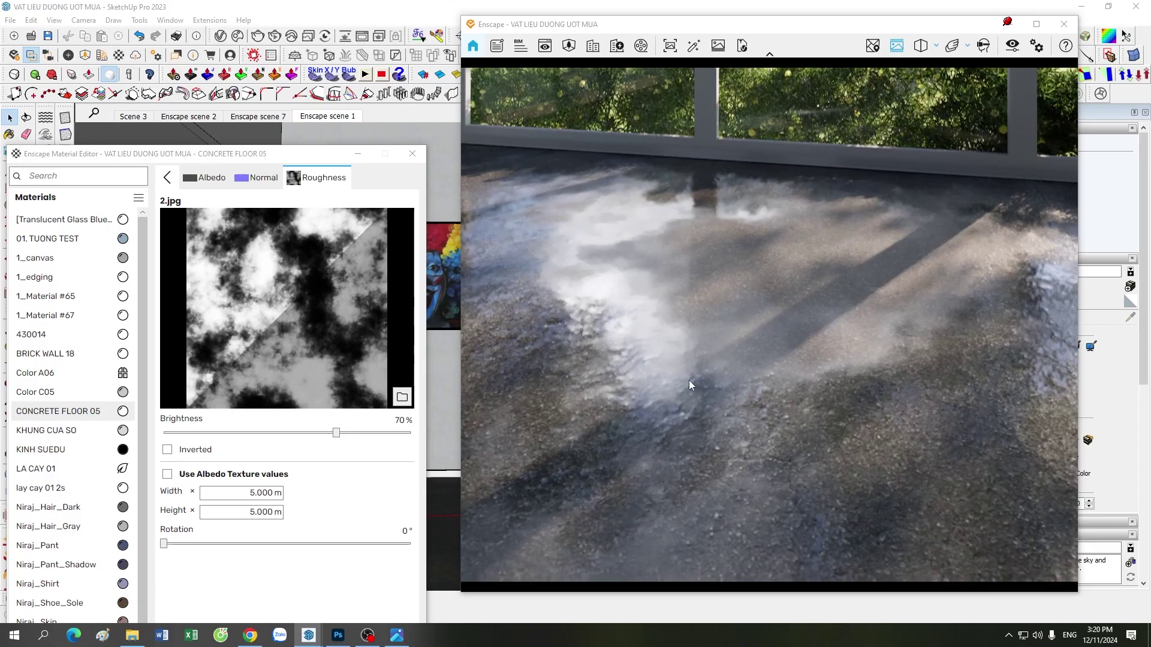
mouse_move(689, 380)
left_mouse_down()
mouse_move(768, 380)
mouse_move(621, 344)
mouse_move(782, 308)
mouse_move(522, 349)
mouse_move(877, 395)
mouse_move(491, 361)
left_mouse_up()
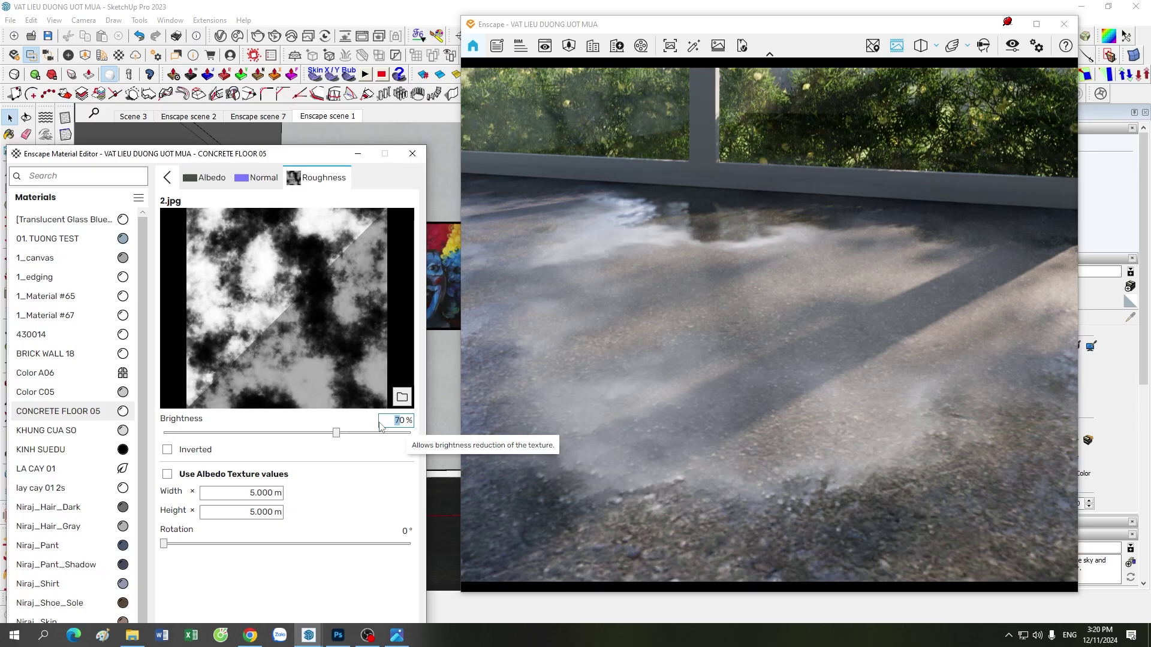
type("5")
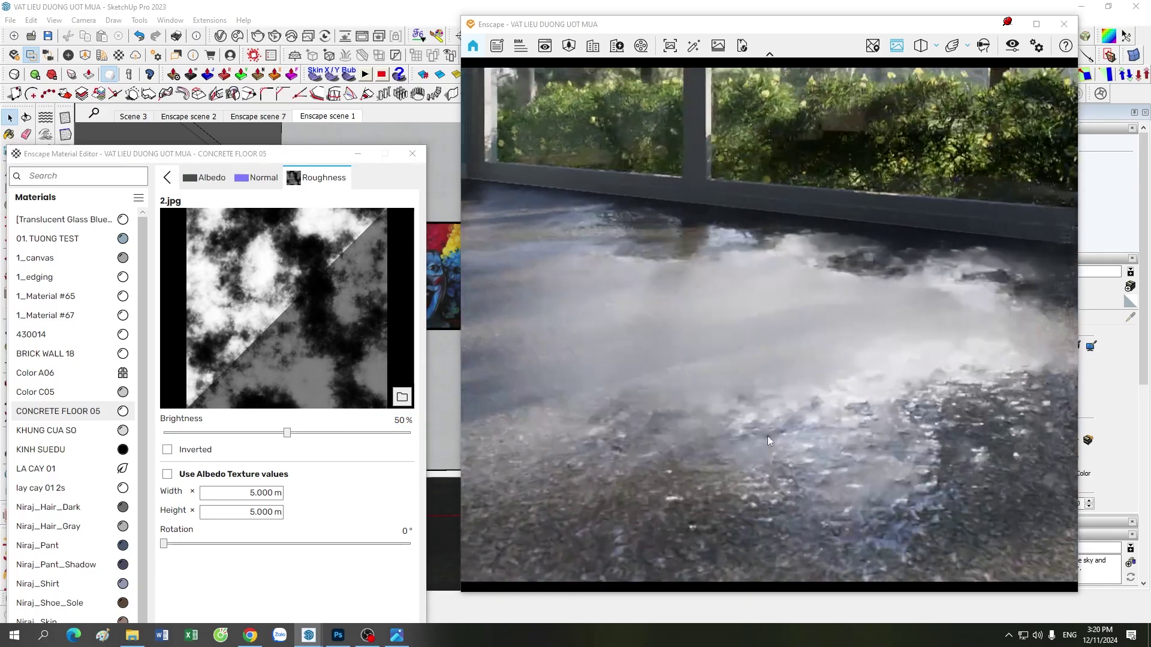
mouse_move(767, 436)
left_mouse_down()
mouse_move(804, 437)
mouse_move(766, 297)
mouse_move(728, 304)
left_mouse_up()
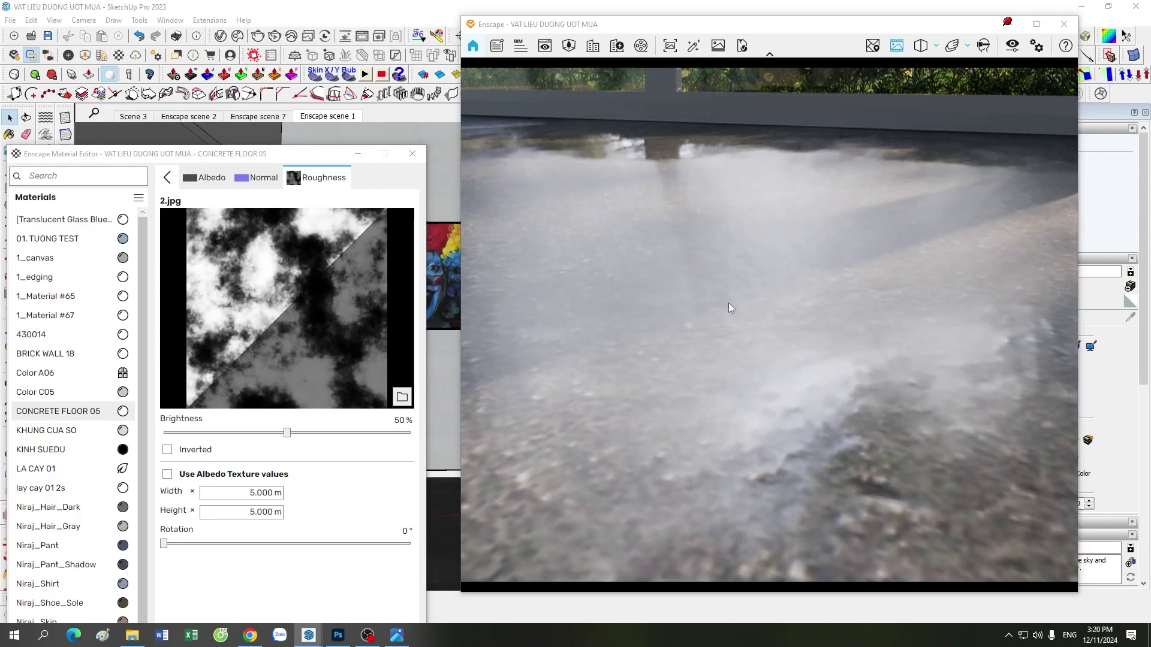
- Rotate the 2.jpg roughness map 45° and review it in Enscape scenes 2 and 7
left_click(334, 120)
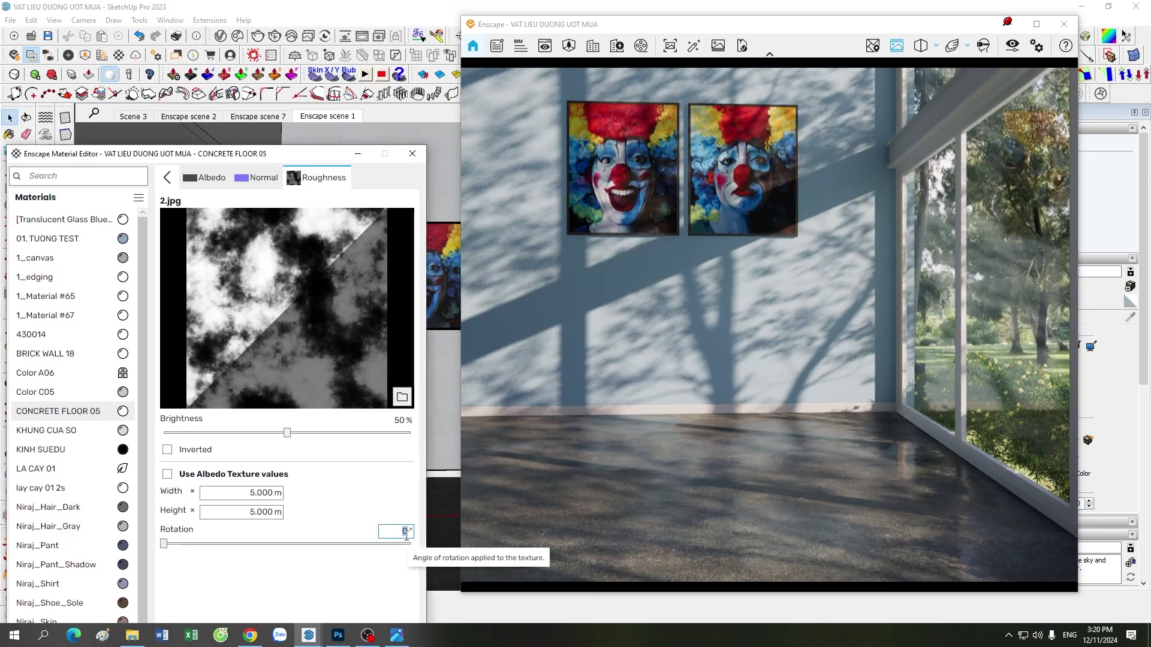
type("45")
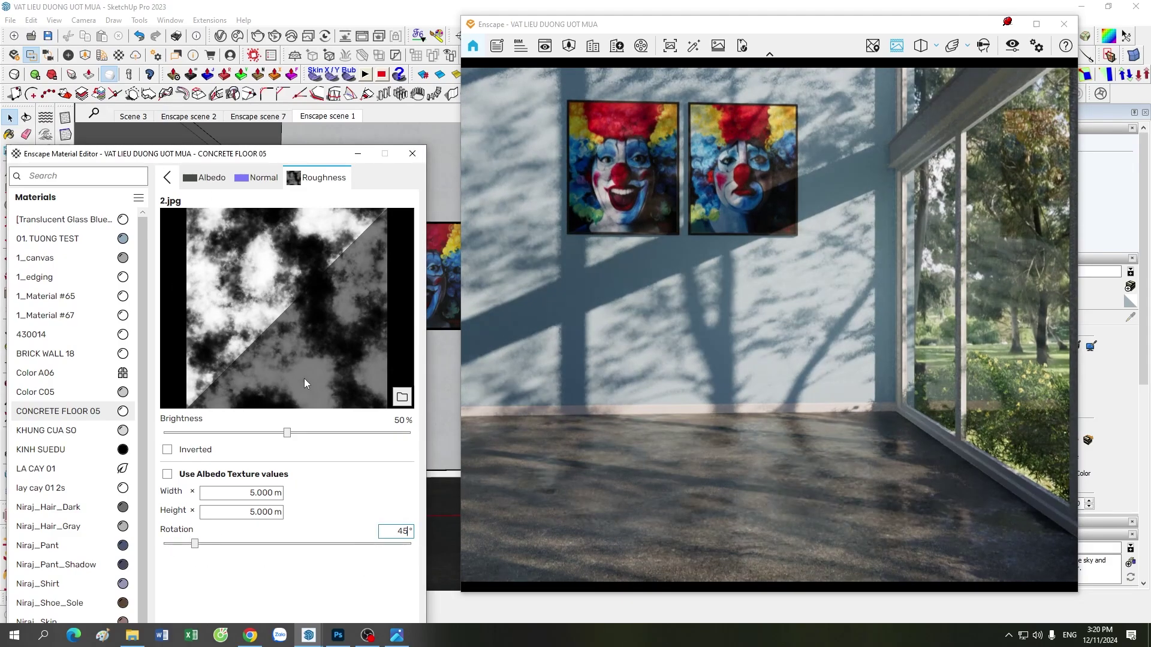
left_click(211, 120)
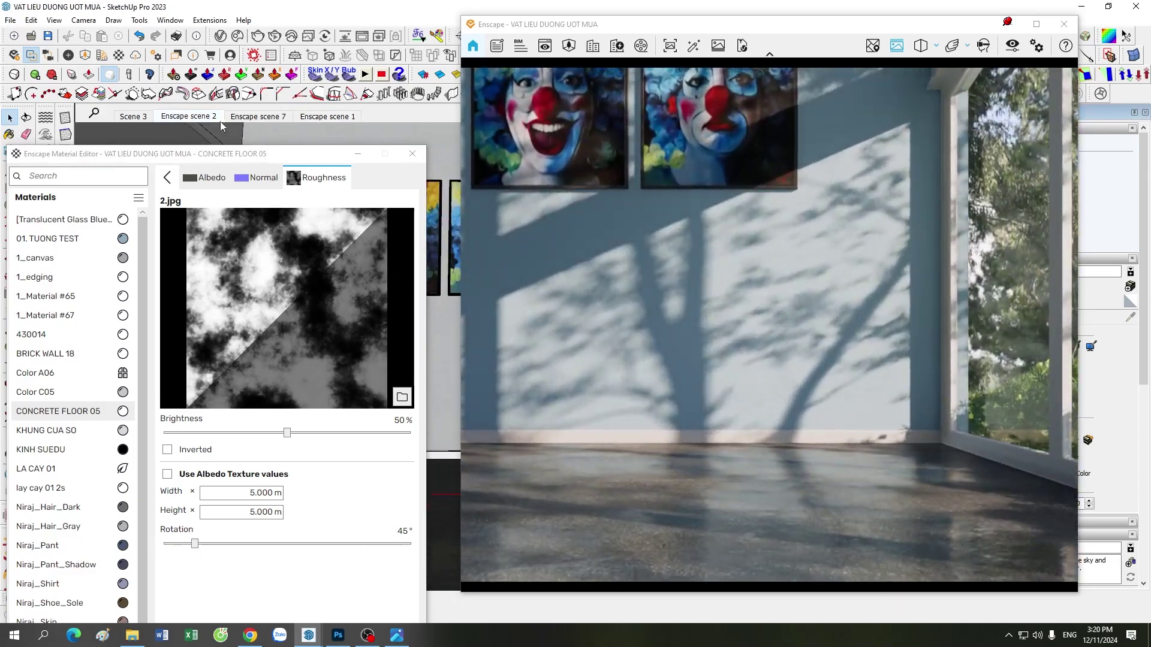
left_click(232, 120)
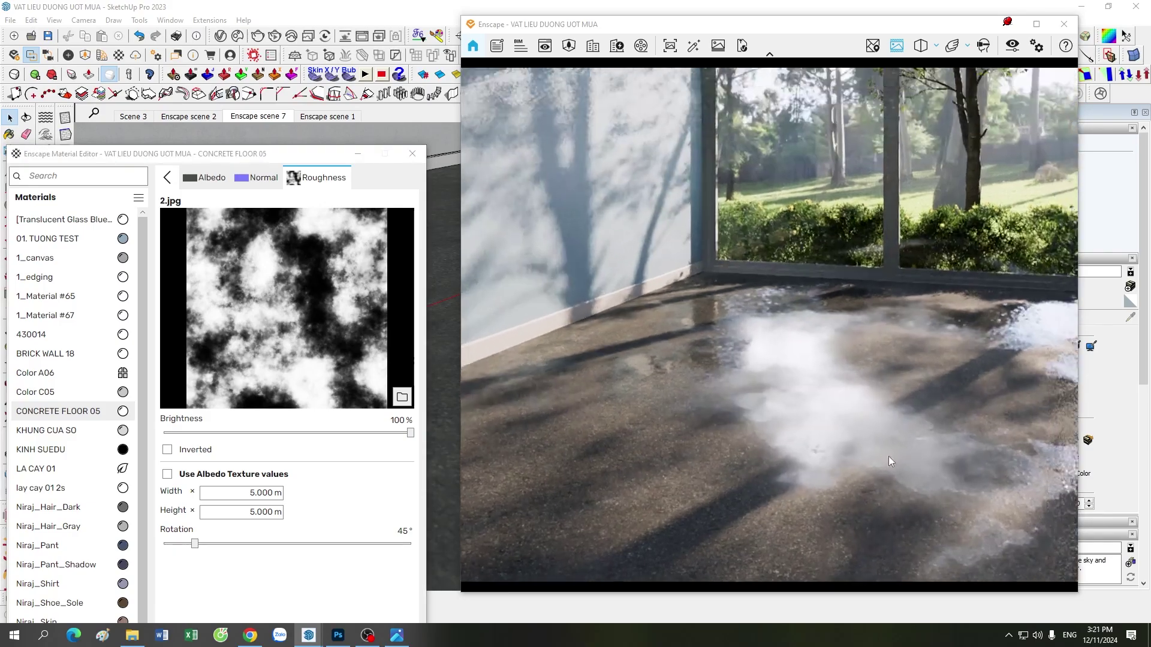
- Tile the roughness map at 6 m and drop its brightness to 40%, checking scene 1
left_click_drag(889, 456, 892, 458)
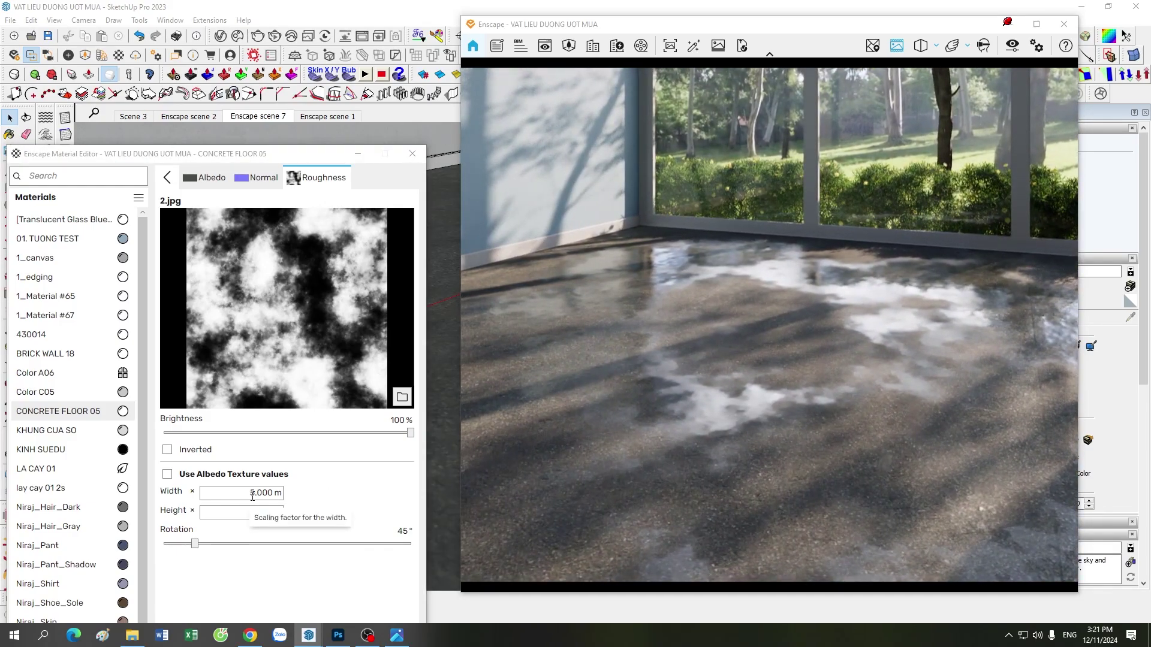
type("6")
key("Return")
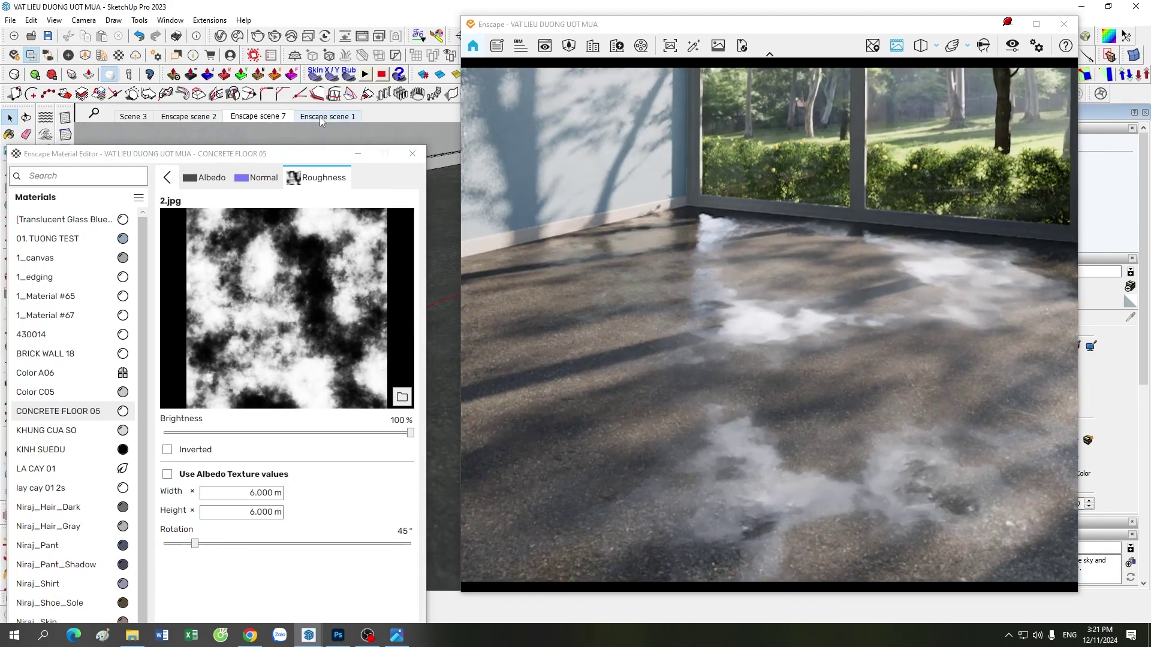
left_click(321, 117)
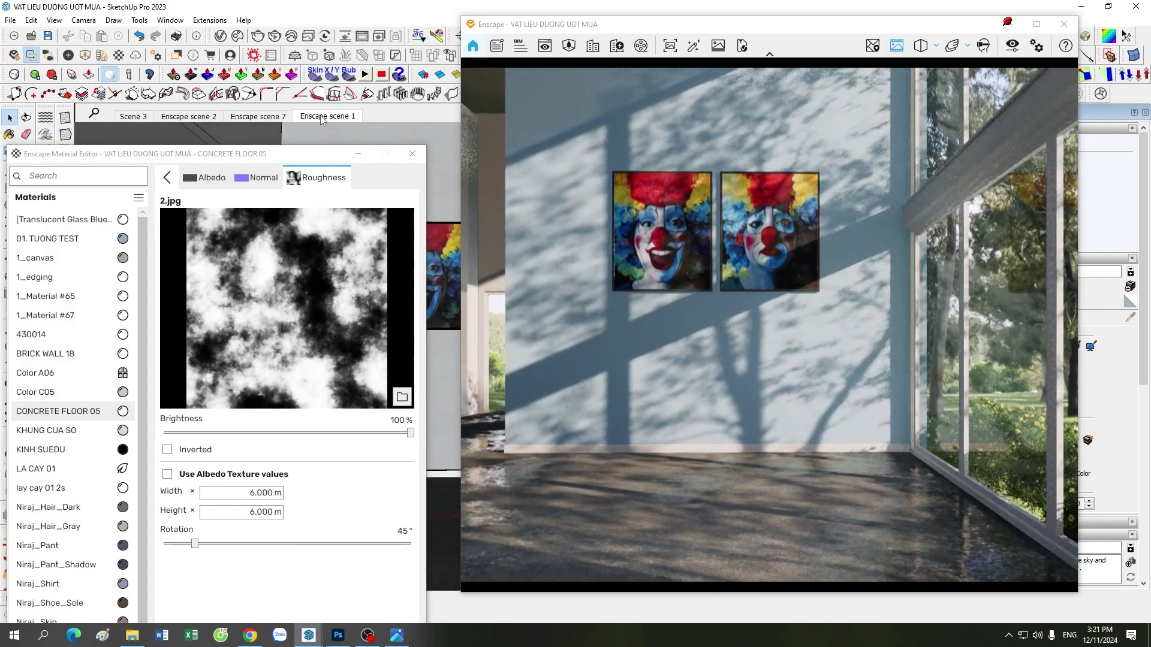
left_click_drag(411, 432, 163, 433)
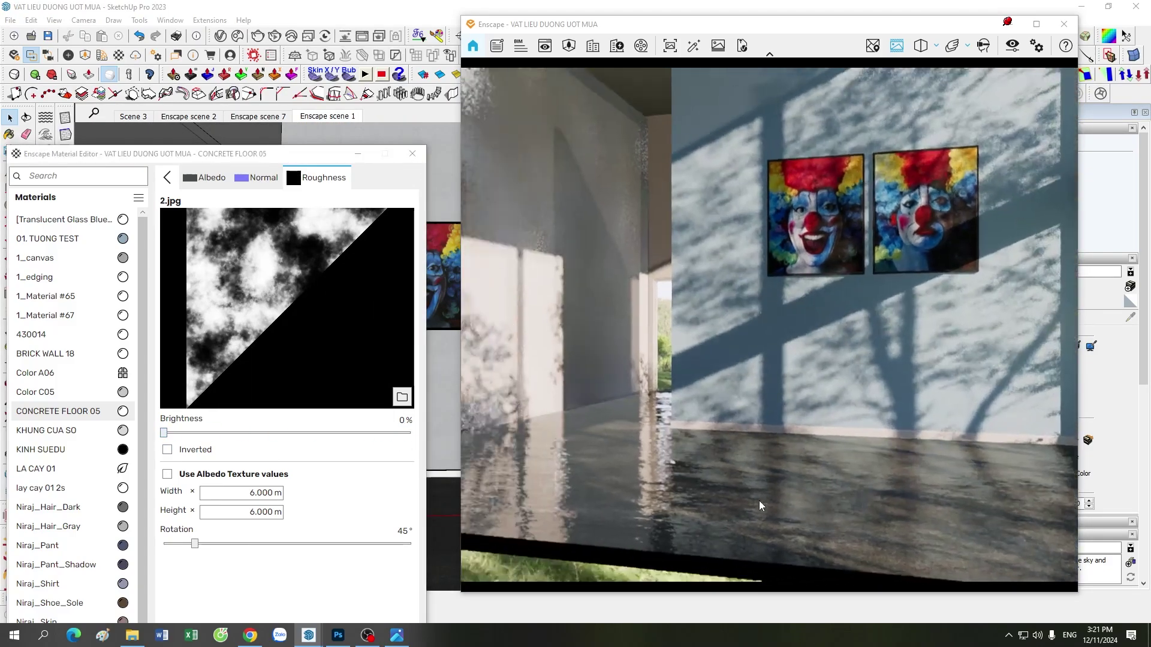
left_click_drag(759, 501, 782, 474)
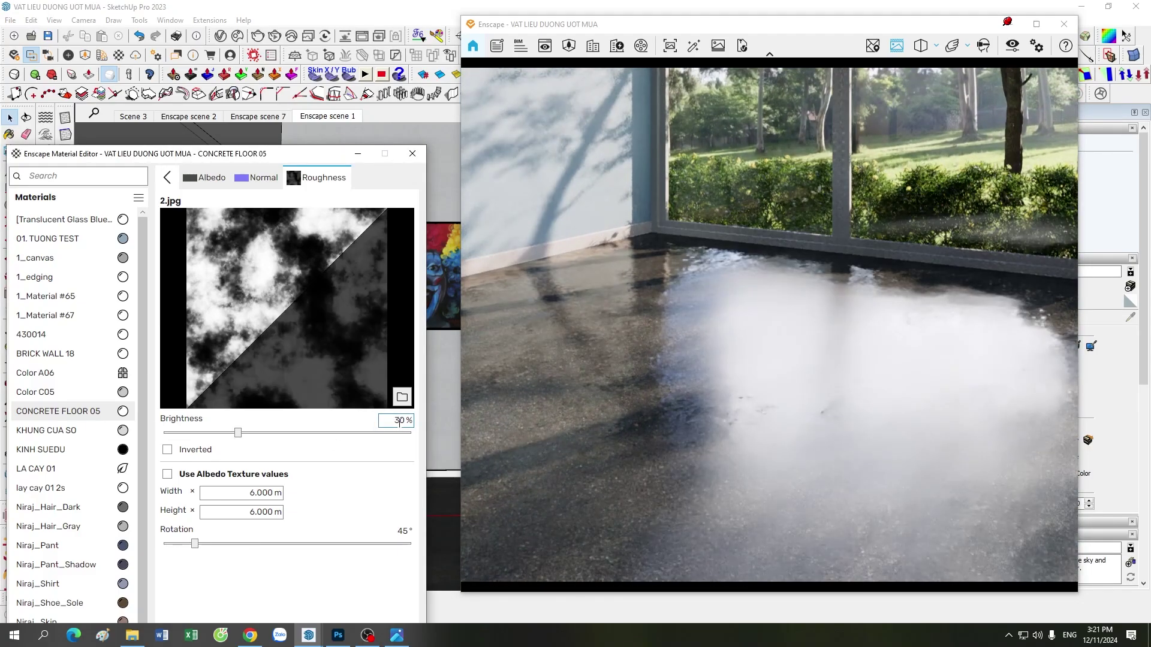
left_click(340, 118)
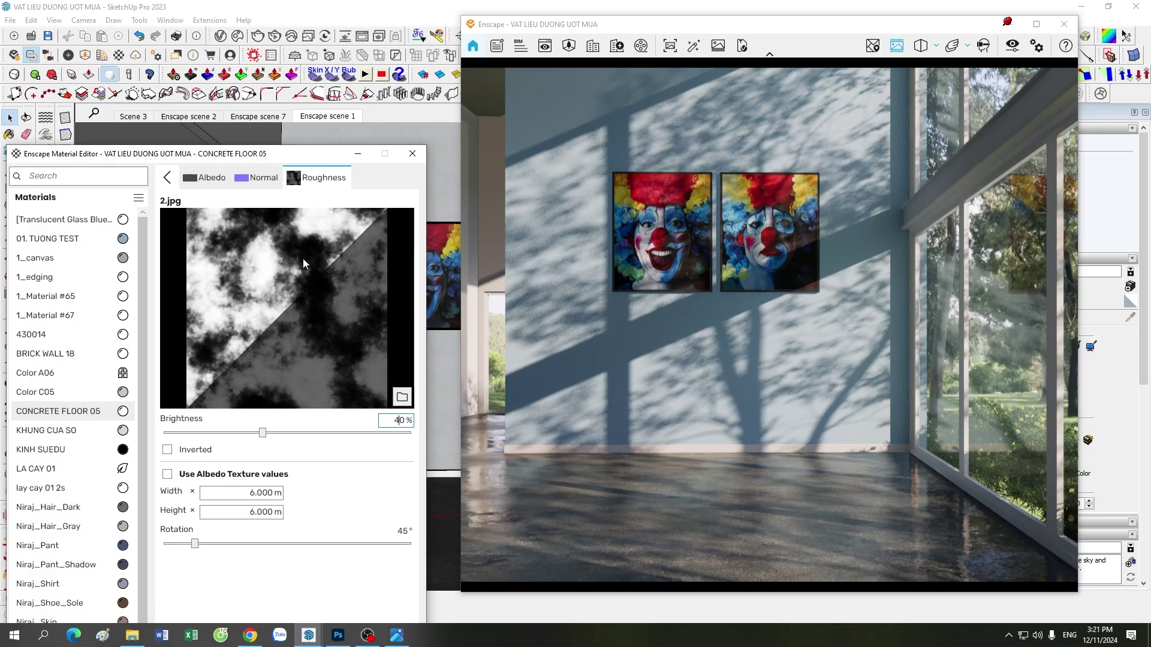
- Reopen the roughness texture settings and orbit toward the window corner's floor reflections
left_click(170, 182)
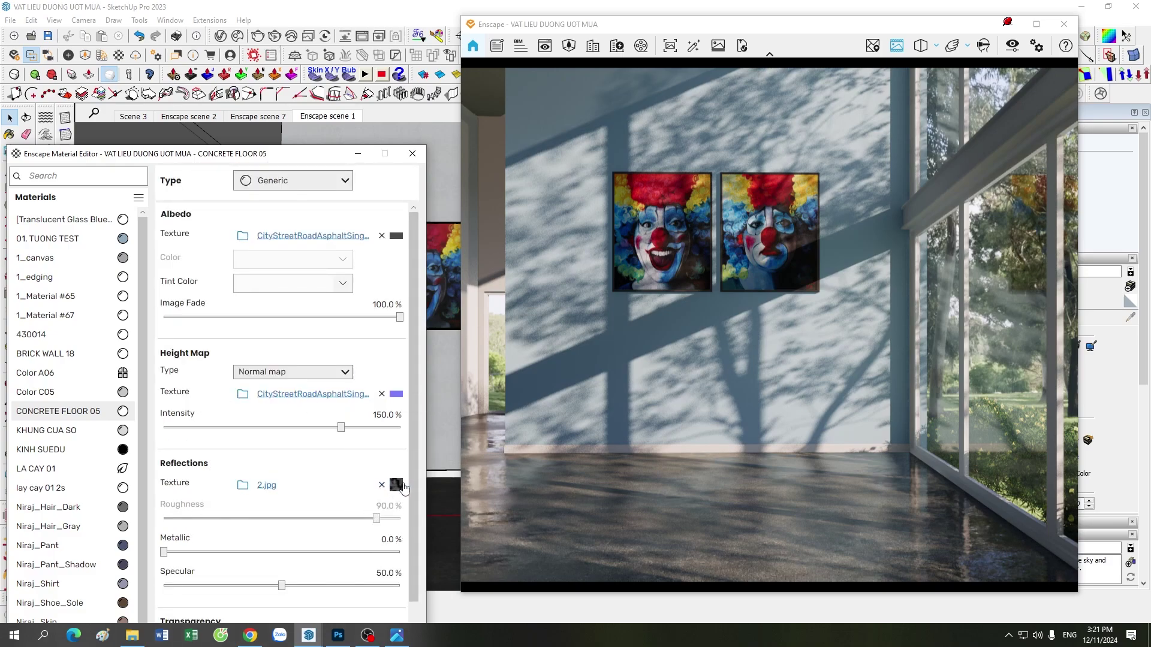
left_click(397, 486)
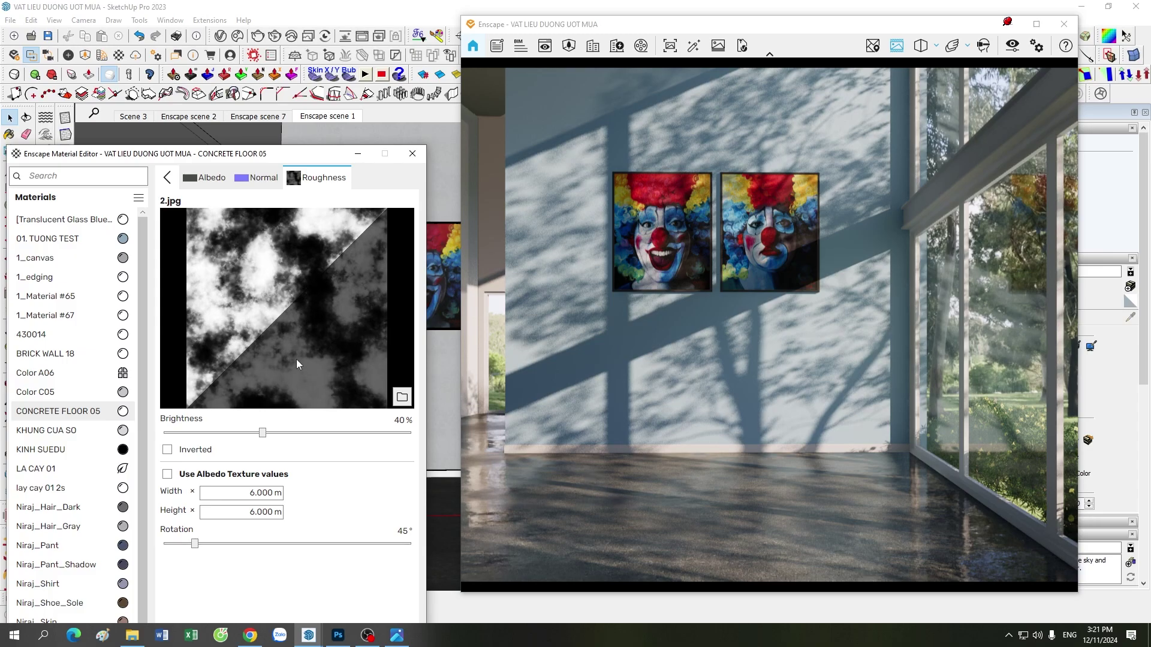
mouse_move(685, 520)
left_mouse_down()
mouse_move(750, 493)
mouse_move(614, 442)
left_mouse_up()
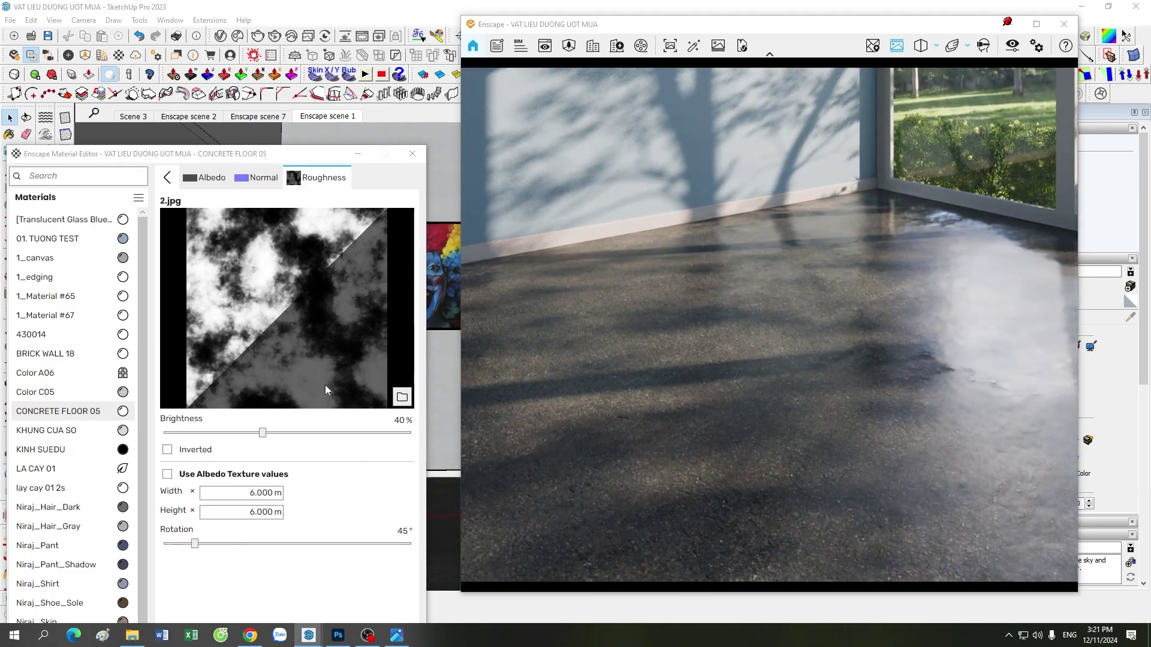
left_click_drag(731, 408, 766, 445)
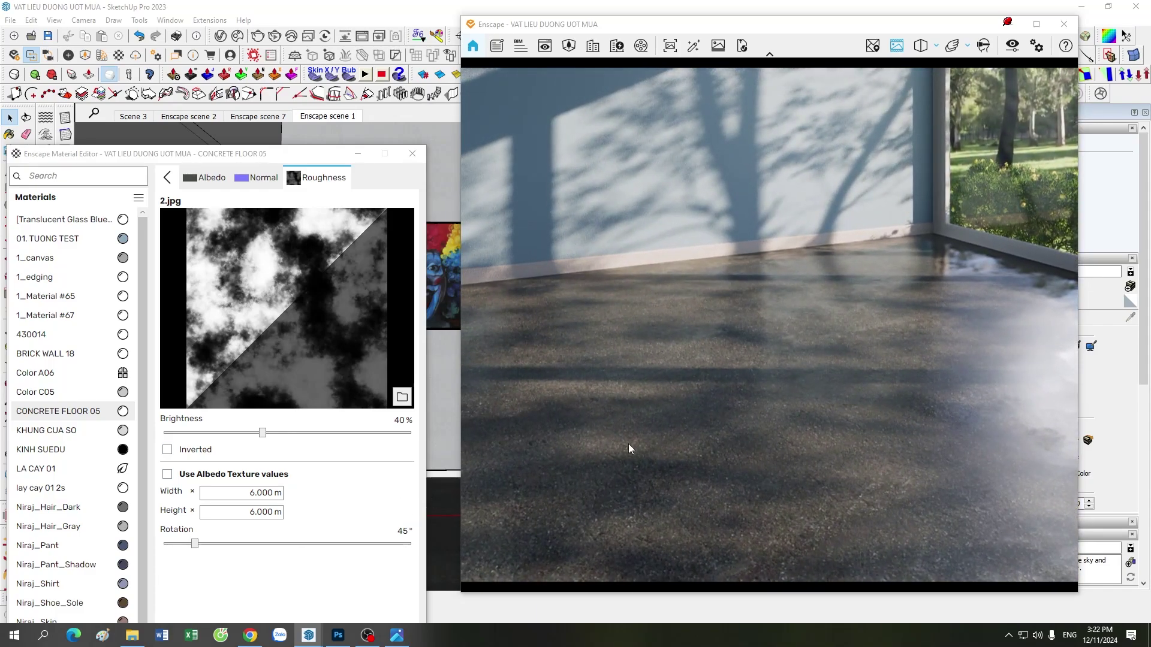
left_click_drag(629, 448, 770, 452)
mouse_move(765, 440)
left_mouse_down()
mouse_move(850, 373)
mouse_move(790, 379)
left_mouse_up()
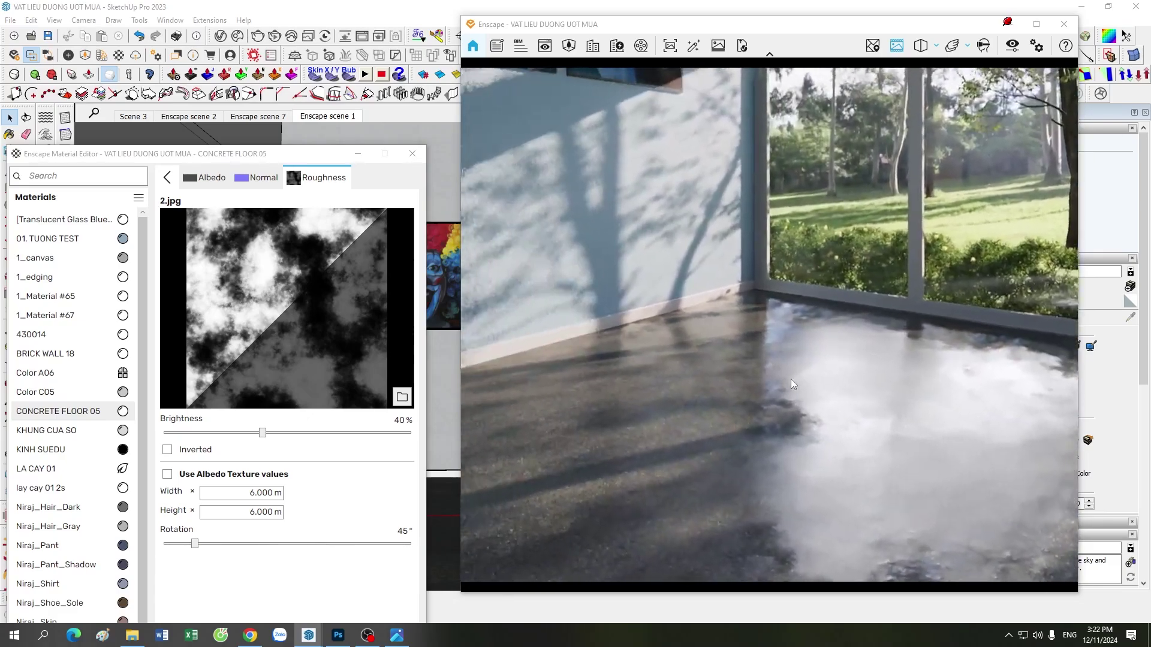
- Zoom in on the reflective floor near the wall and select the Brightness value
scroll(795, 376, "down", 5)
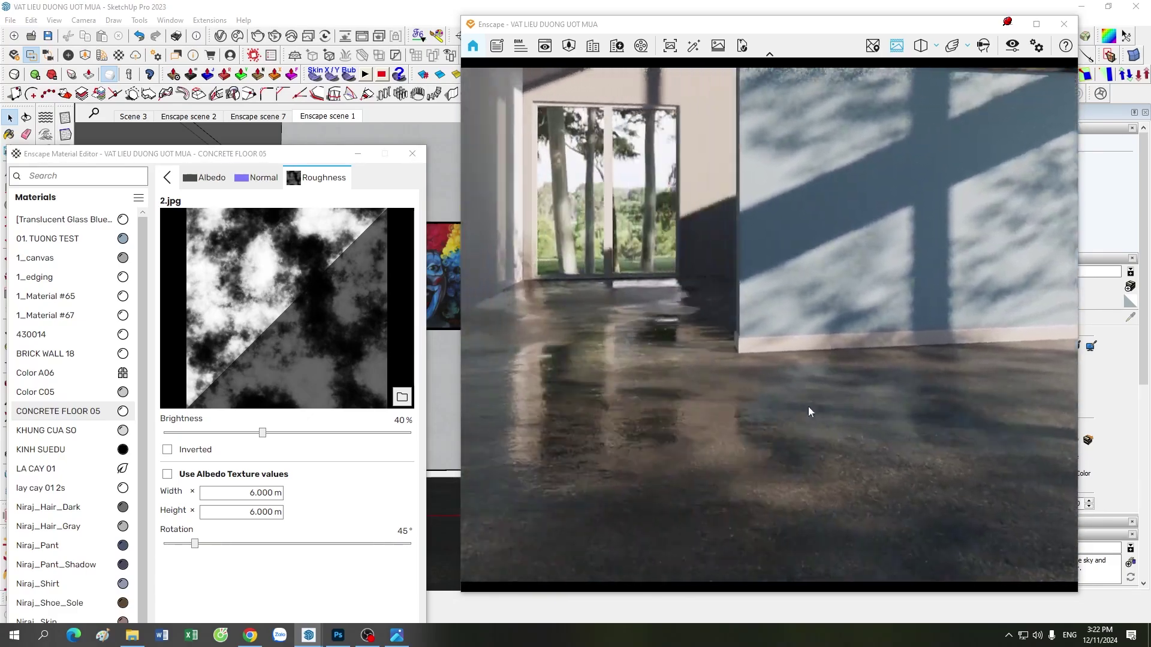
left_click_drag(808, 406, 728, 379)
scroll(728, 379, "up", 5)
scroll(715, 373, "down", 5)
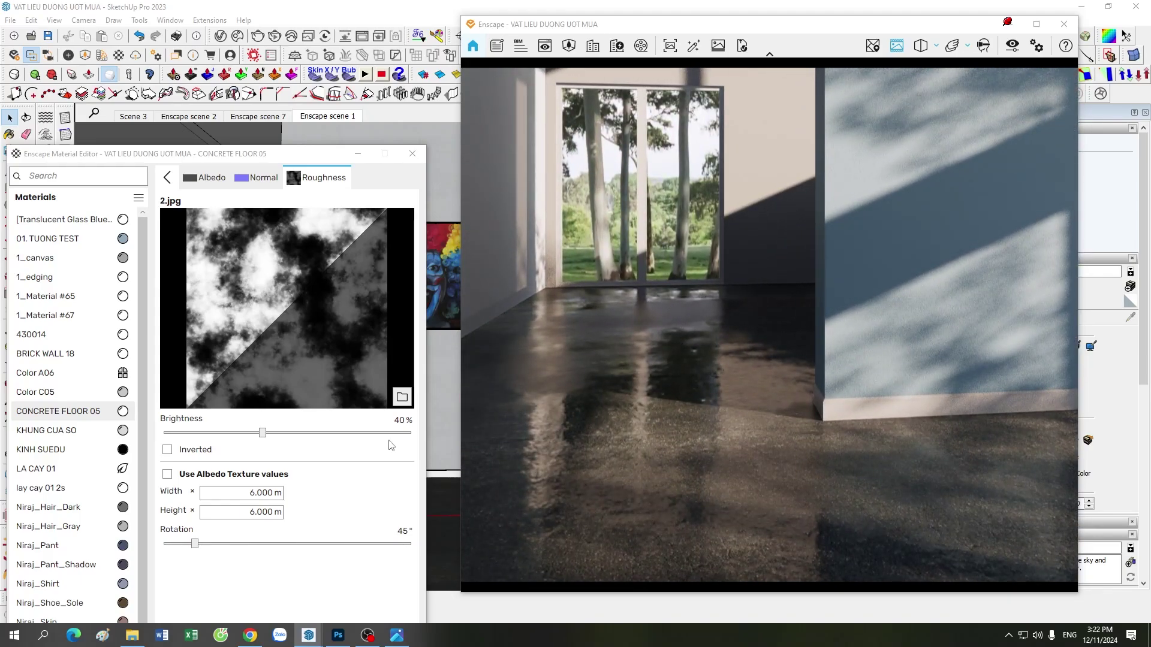
left_click(390, 419)
- Set the roughness map brightness to 50%
type("50")
key("Return")
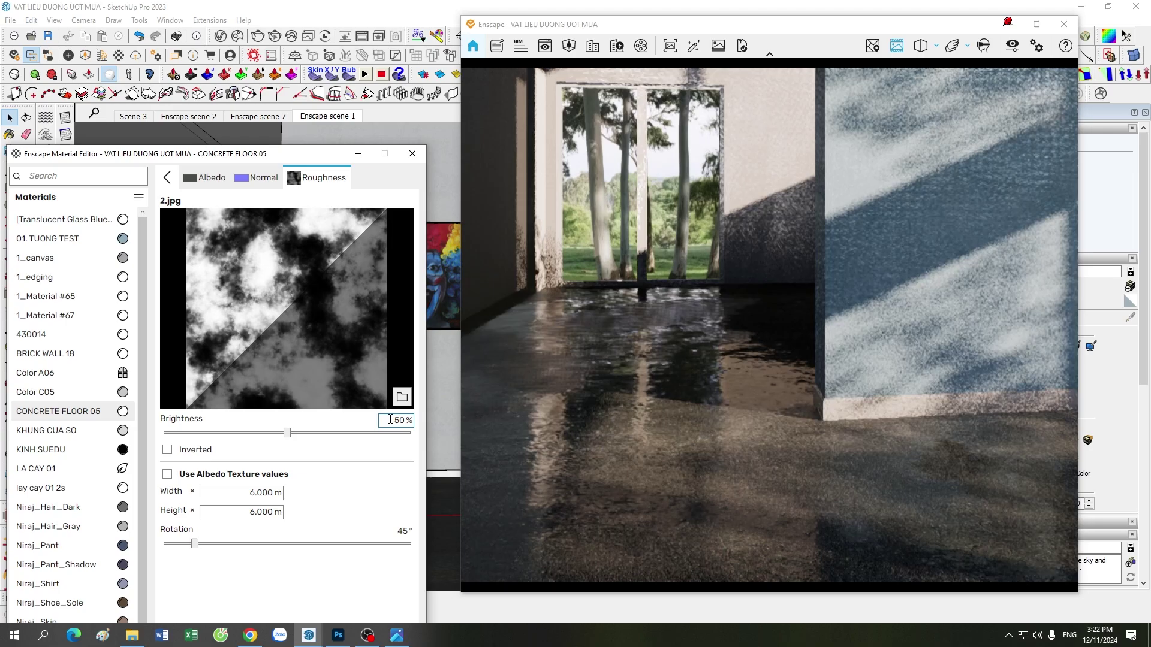
scroll(699, 437, "up", 2)
scroll(700, 437, "up", 3)
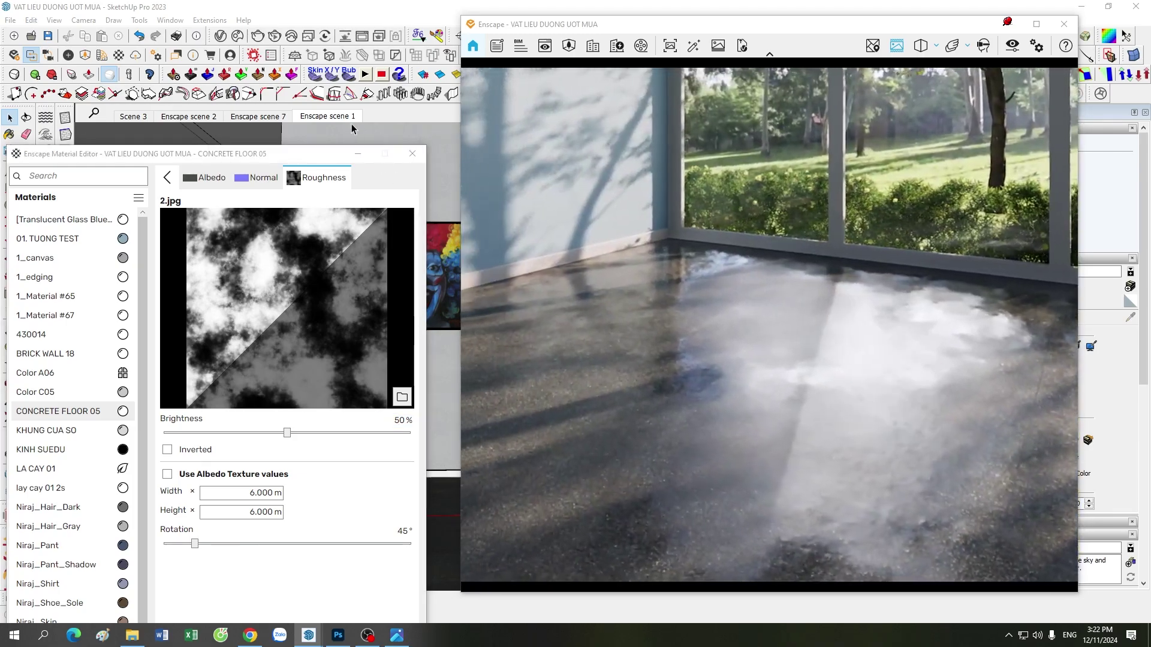
- Show Enscape scene 1, return to the main material settings, and bring 2.jpg forward in Photos
left_click(351, 122)
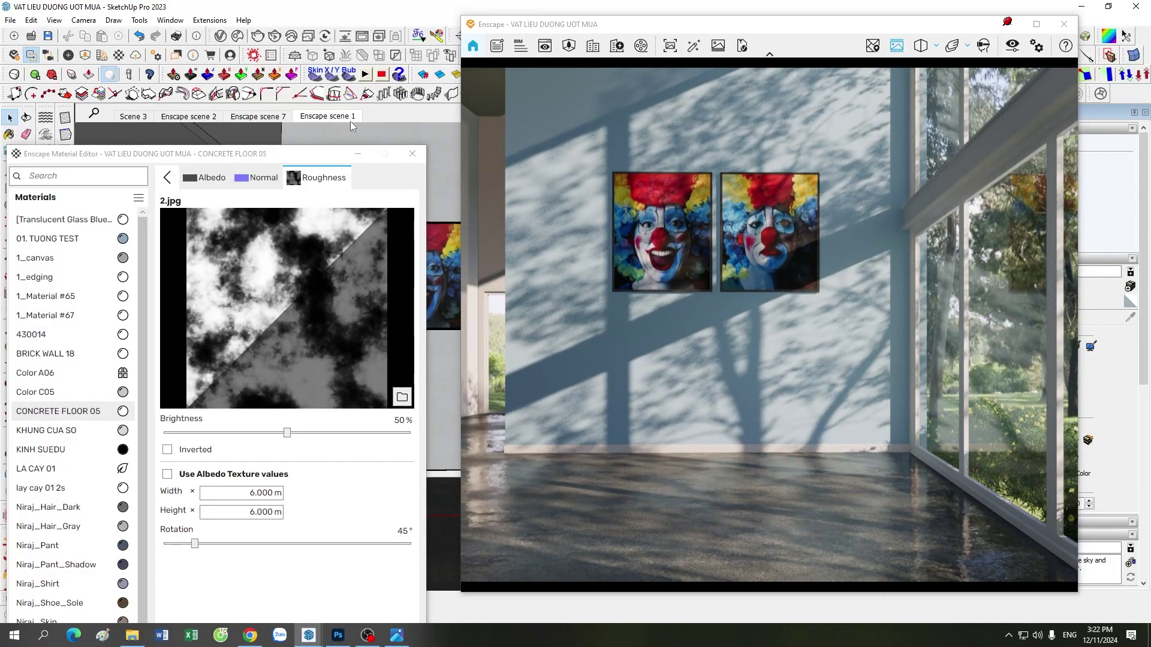
left_click(168, 180)
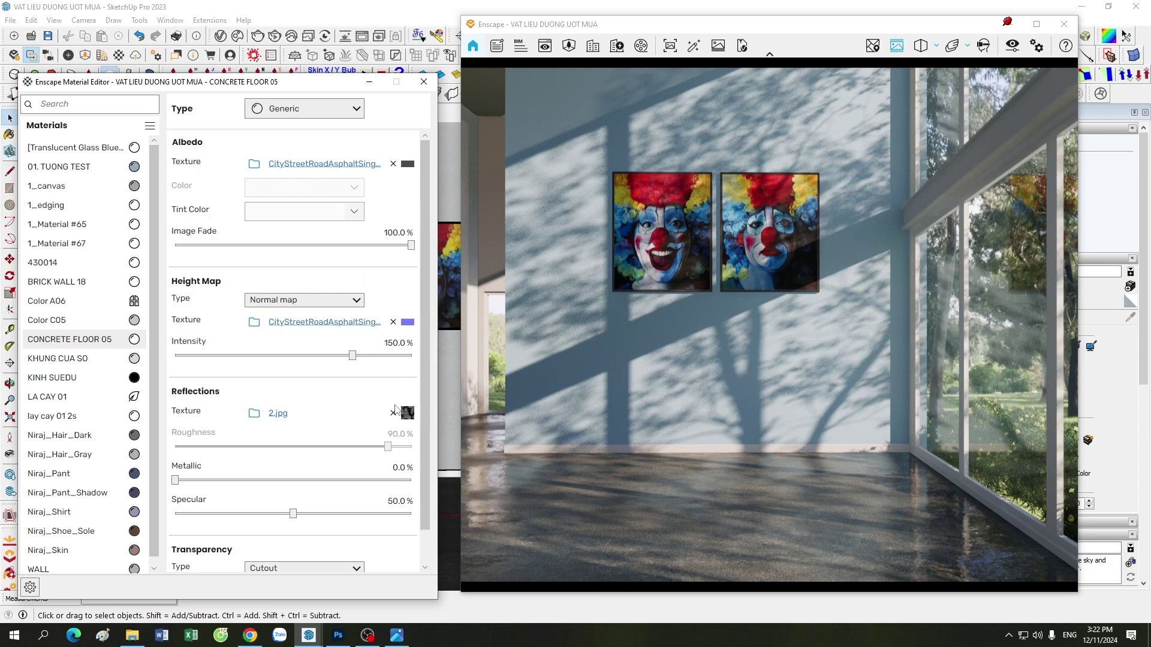
left_click(396, 634)
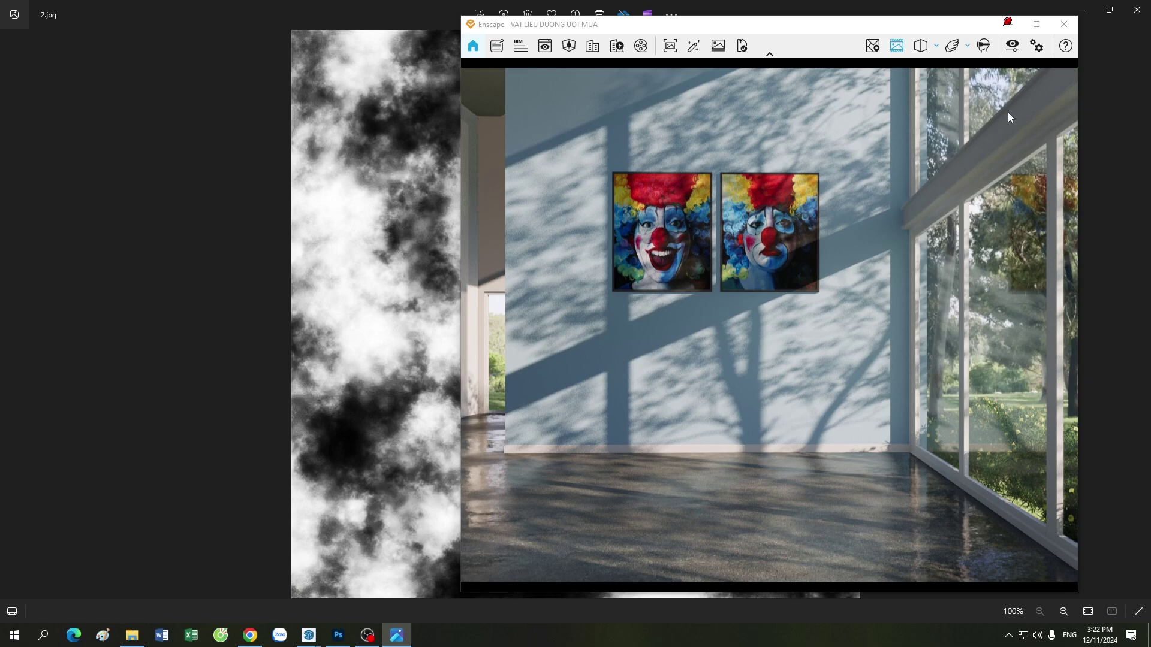
- Hide and restore the Enscape render twice to compare with 2.jpg, then restore the CONCRETE FLOOR 05 editor
left_click(308, 635)
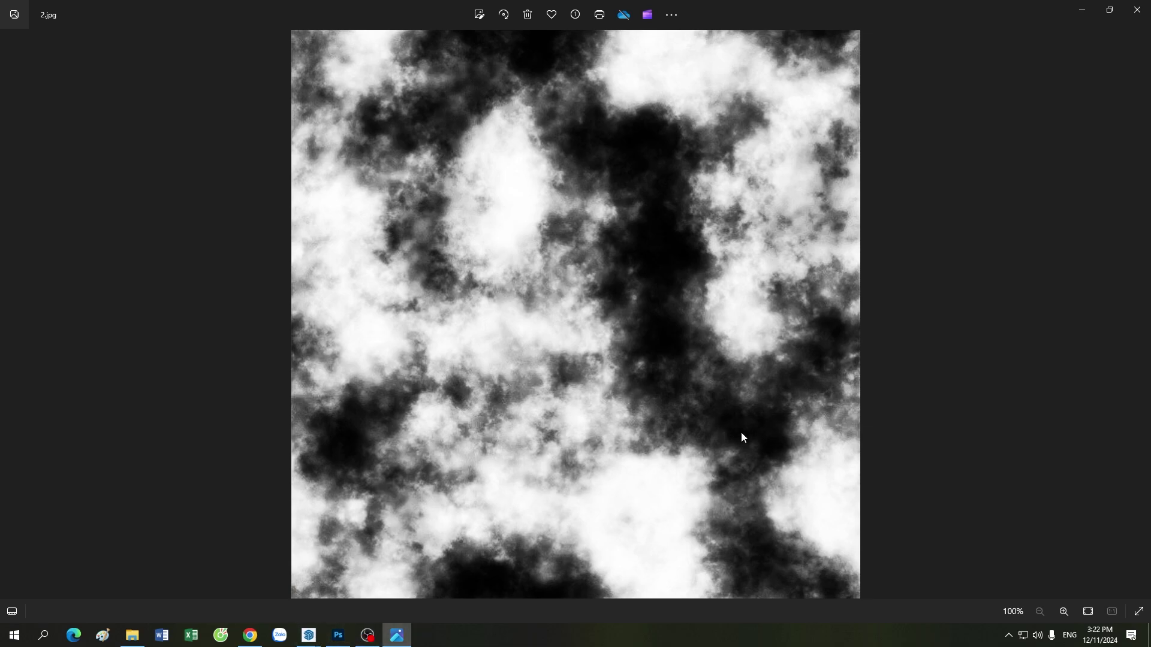
mouse_move(308, 635)
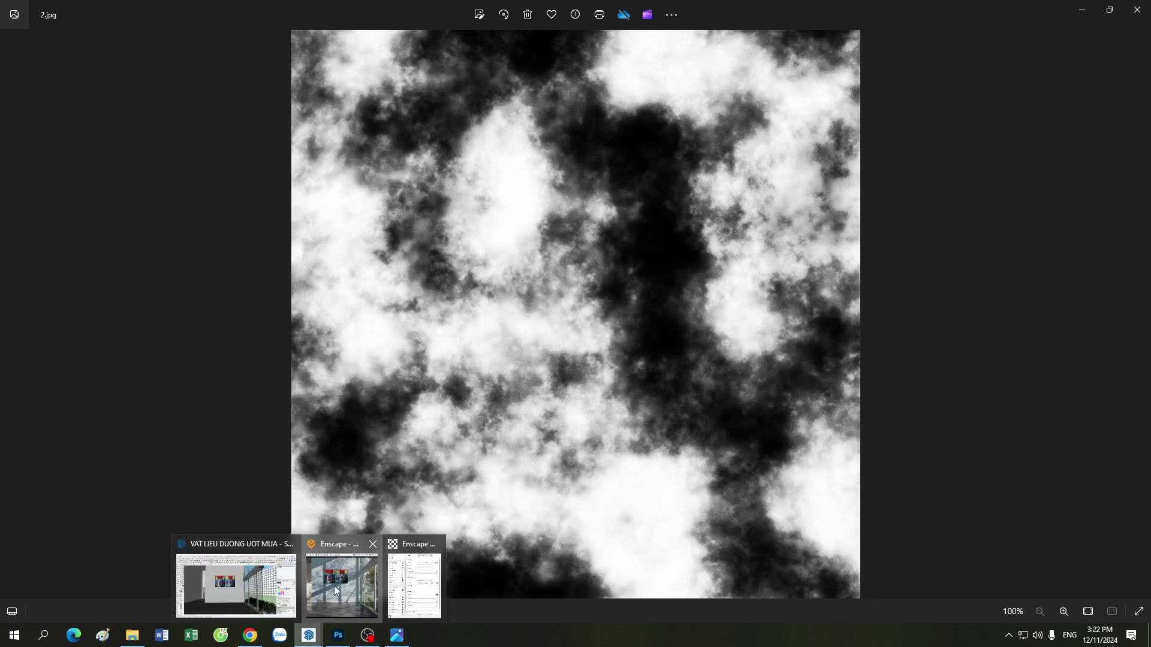
left_click(339, 590)
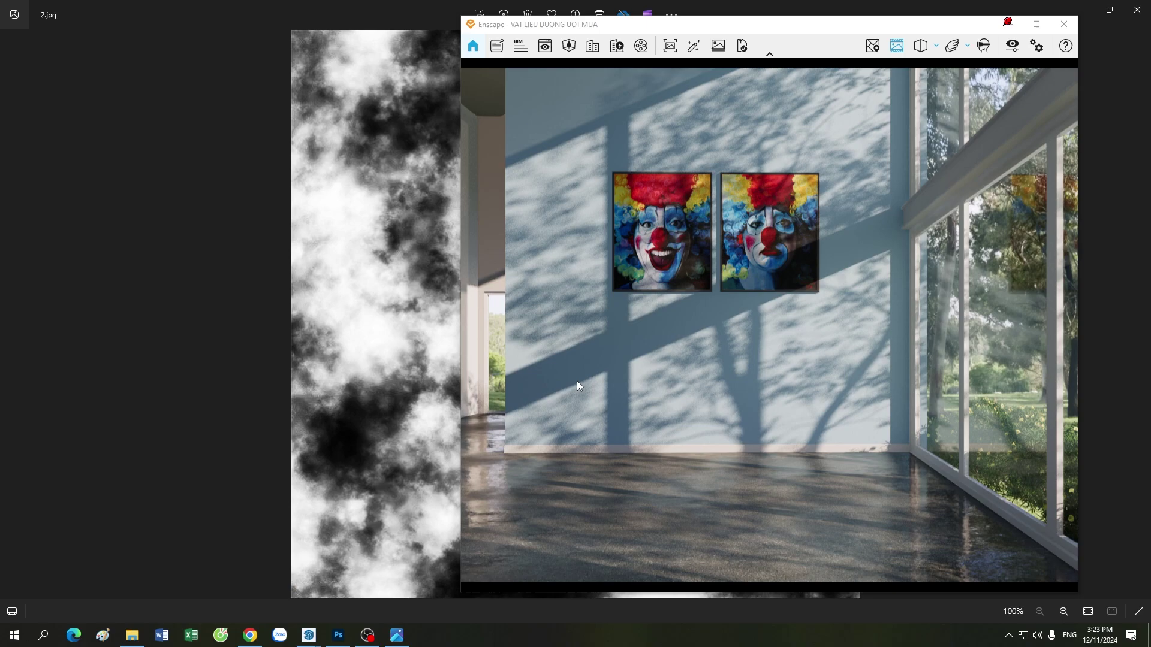
left_click(1009, 24)
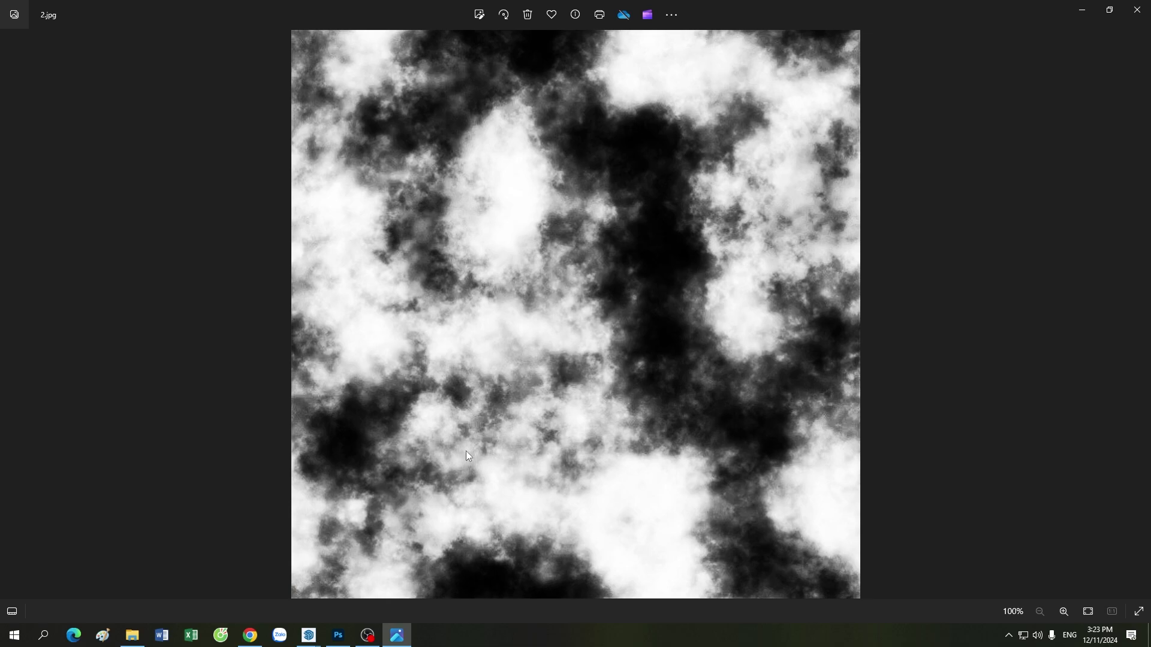
left_click(335, 590)
mouse_move(308, 635)
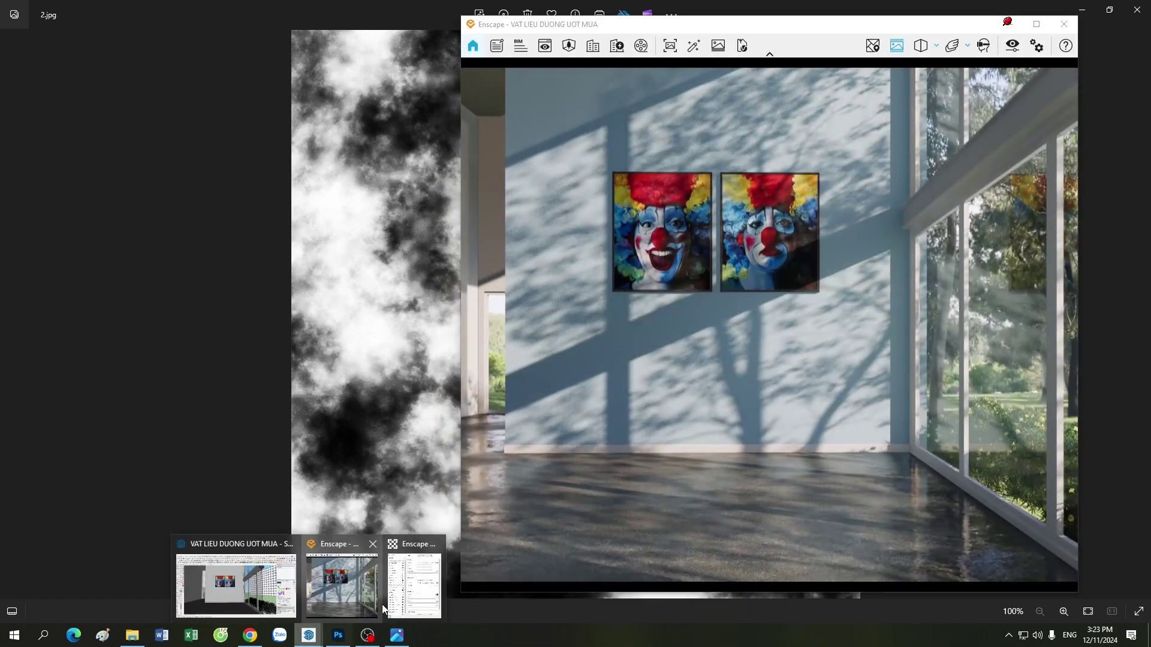
left_click(400, 593)
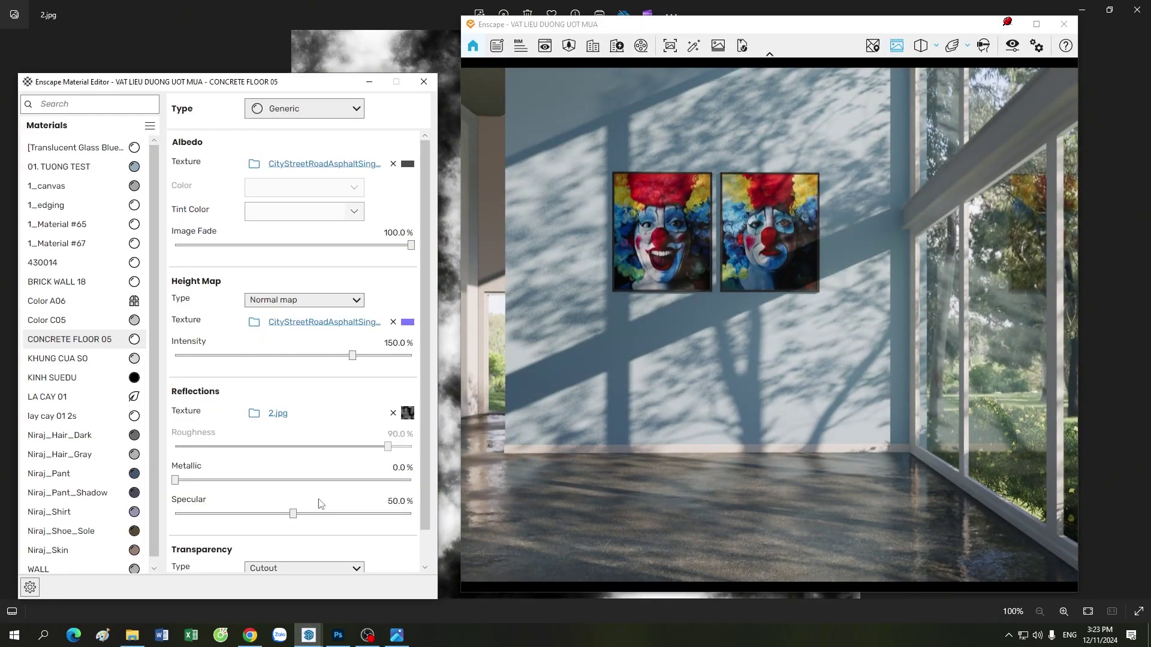
- Open the 2.jpg roughness texture page and raise its brightness to 100%
left_click(408, 414)
left_click(179, 107)
left_click(407, 415)
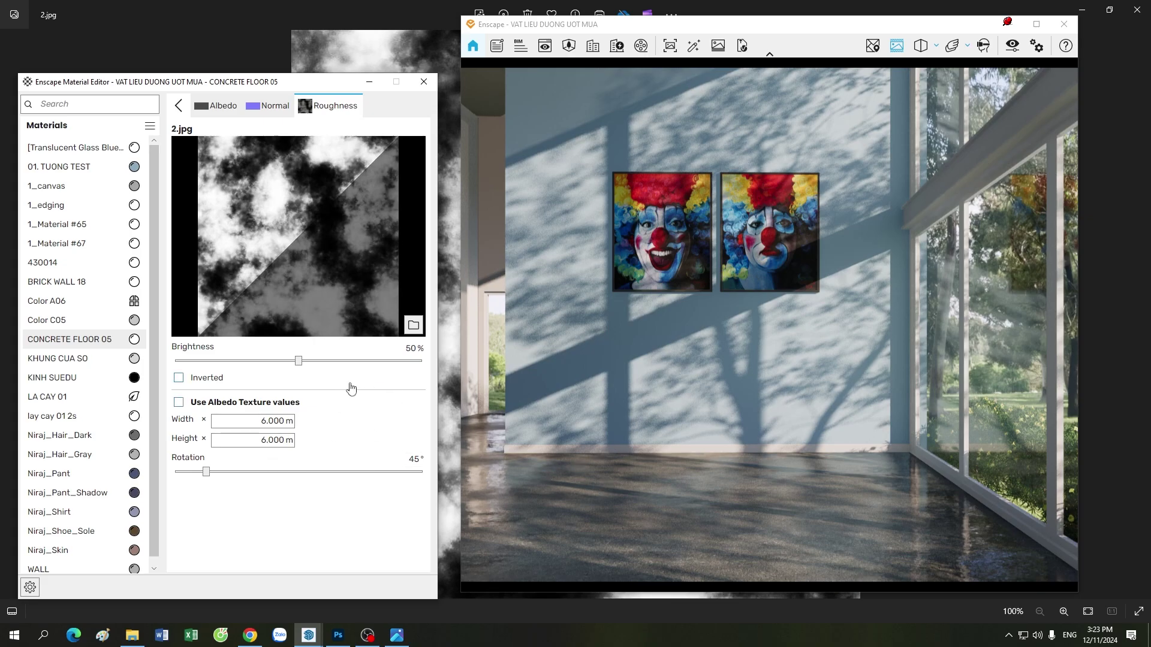
left_click_drag(298, 360, 446, 380)
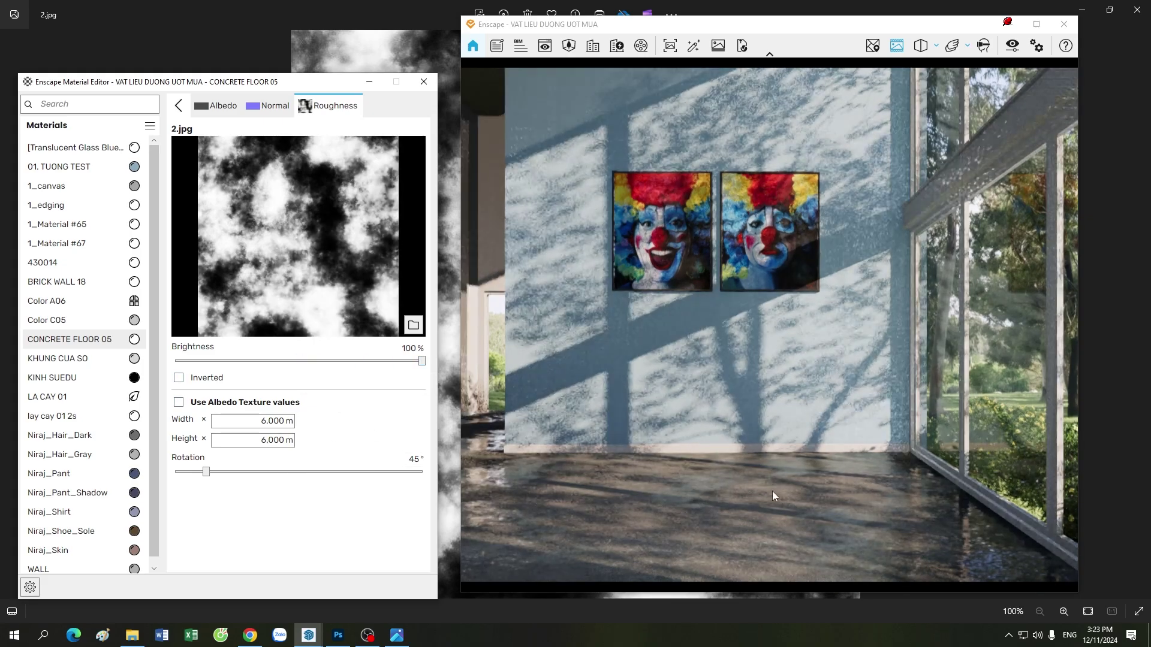
scroll(686, 494, "up", 3)
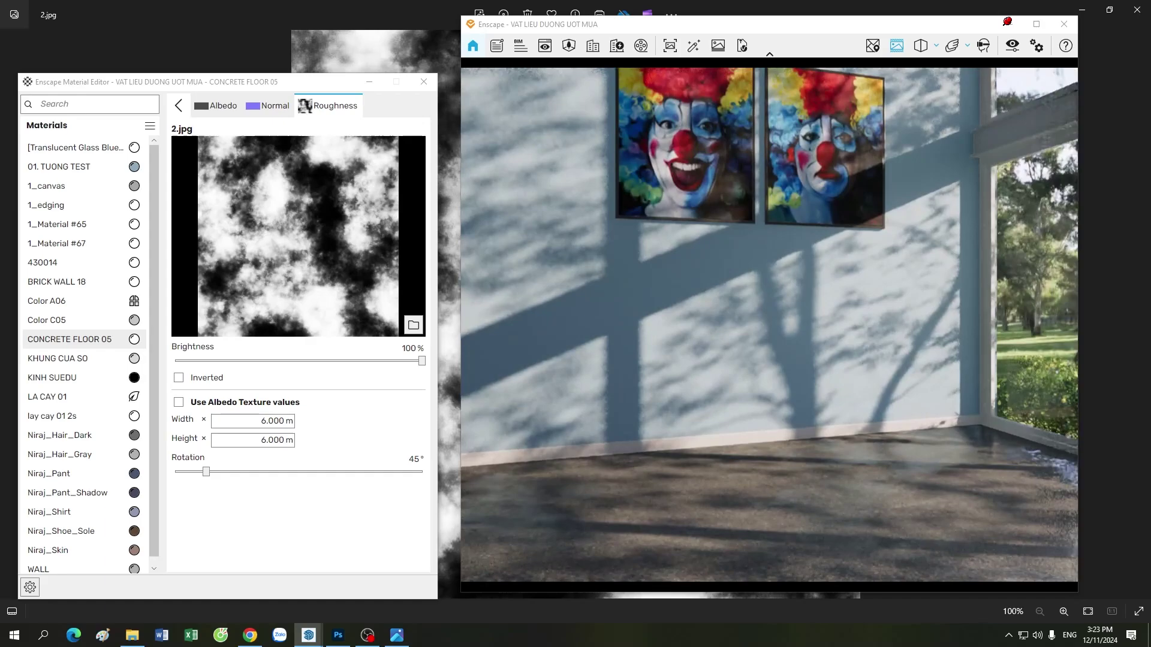
- Orbit past the window and wall to inspect the puddle patches, then set brightness to 78%
mouse_move(644, 495)
left_mouse_down()
mouse_move(732, 501)
mouse_move(484, 553)
left_mouse_up()
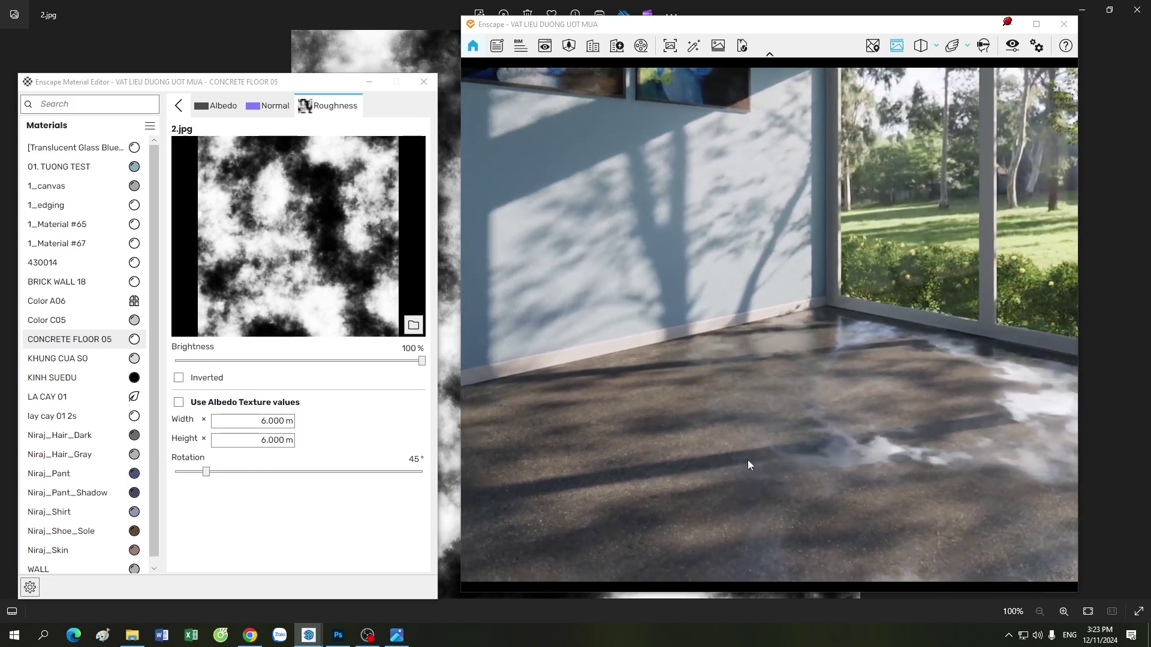
mouse_move(691, 448)
left_mouse_down()
mouse_move(739, 424)
mouse_move(702, 328)
mouse_move(611, 343)
left_mouse_up()
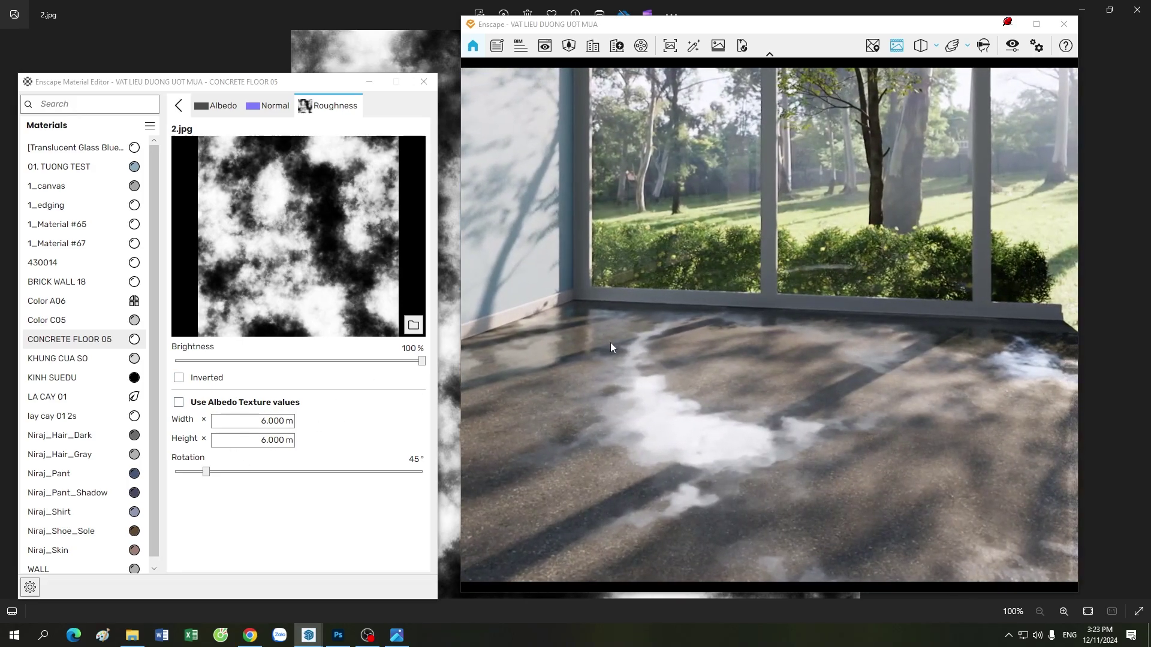
mouse_move(614, 405)
left_mouse_down()
mouse_move(763, 443)
mouse_move(847, 419)
mouse_move(713, 321)
left_mouse_up()
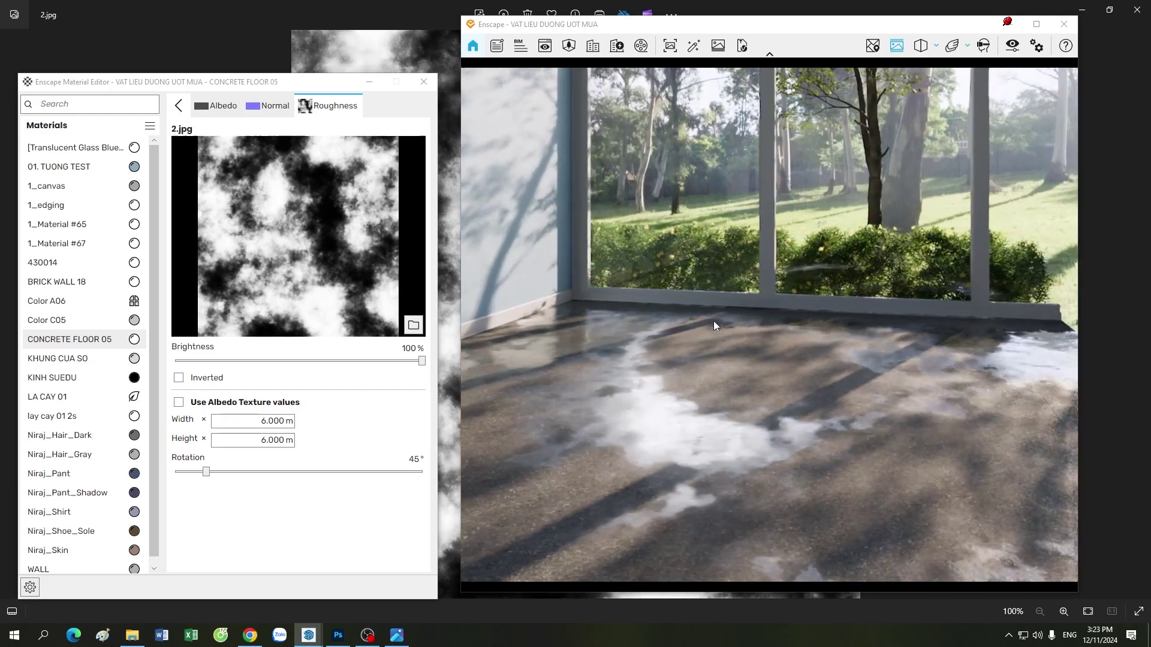
mouse_move(834, 434)
left_mouse_down()
mouse_move(875, 451)
mouse_move(837, 429)
mouse_move(901, 397)
left_mouse_up()
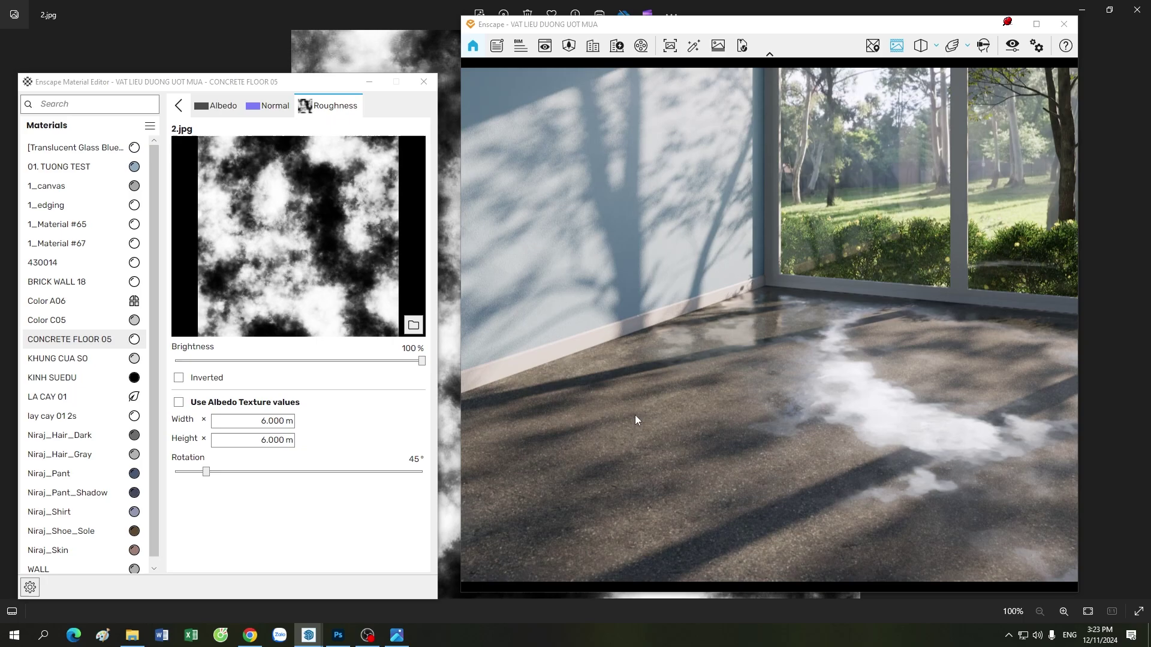
left_click_drag(897, 425, 742, 444)
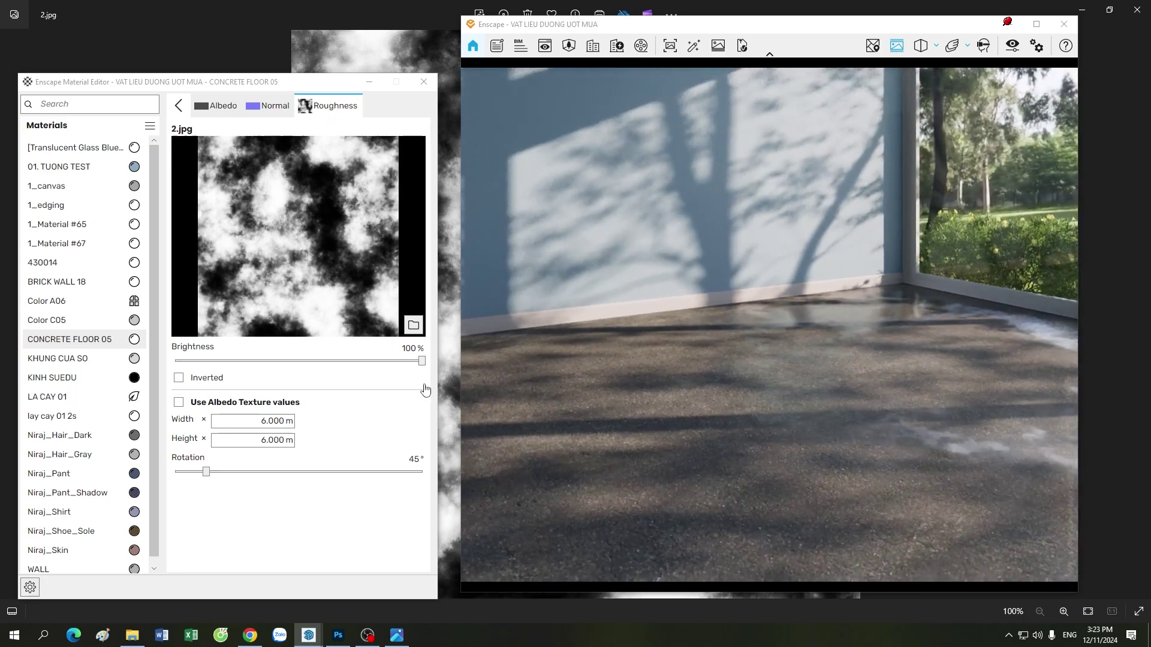
left_click_drag(422, 361, 367, 362)
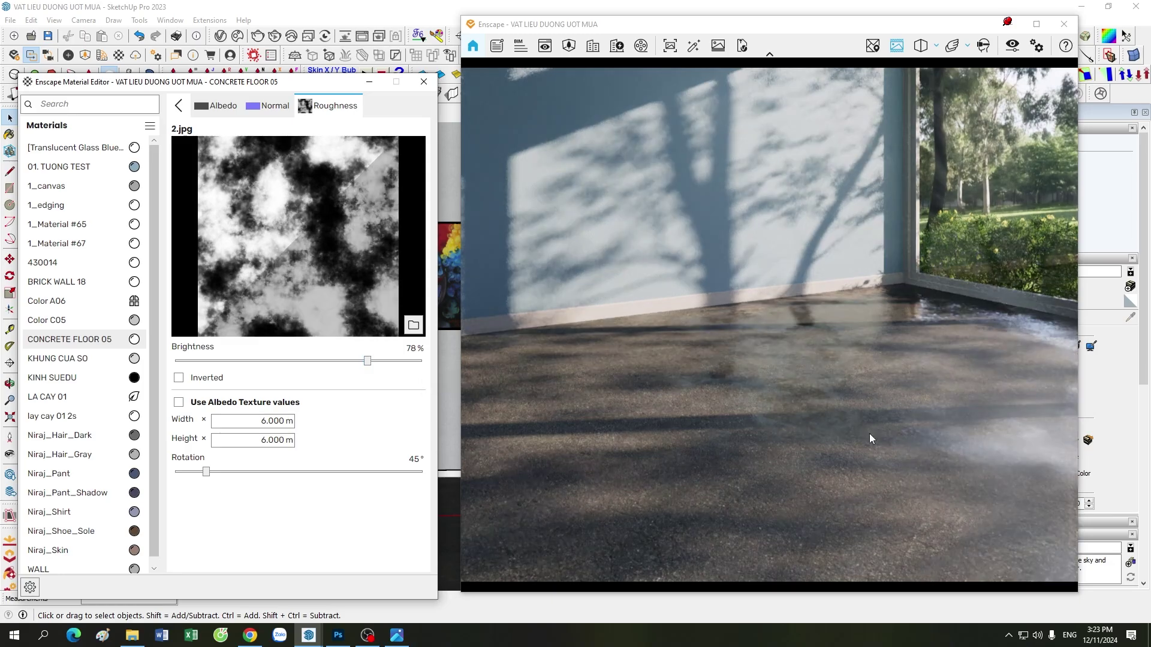
- Lower roughness brightness to 62%, walk around the floor, then return to the scene 1 clown-painting view
left_click_drag(808, 435, 769, 440)
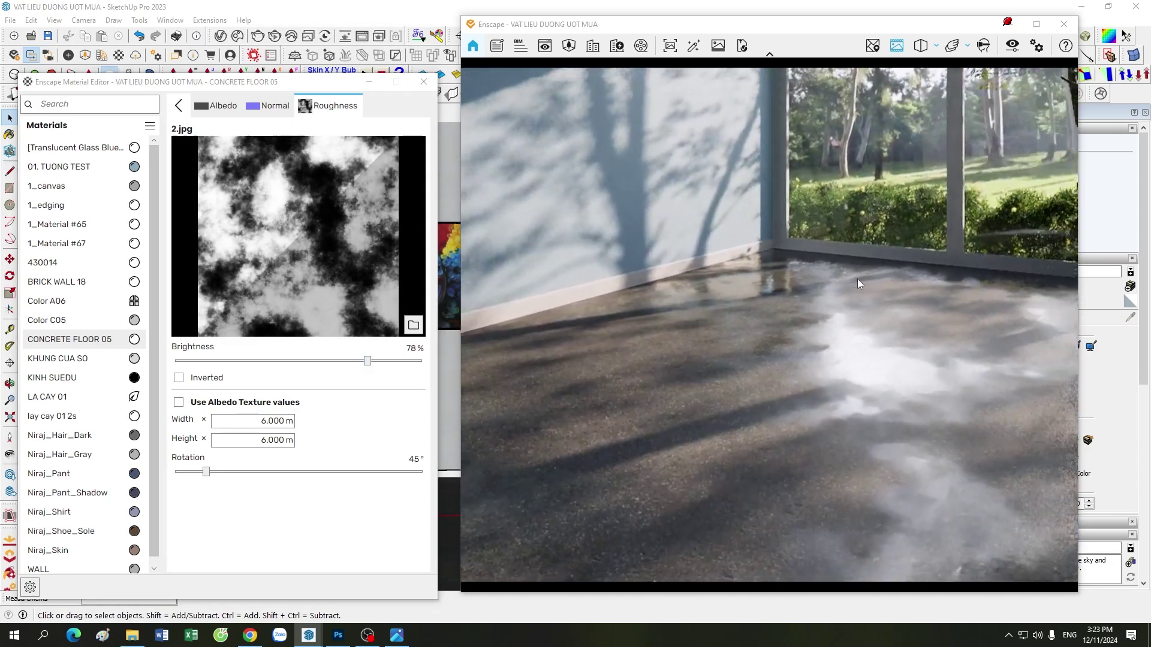
left_click_drag(857, 278, 735, 477)
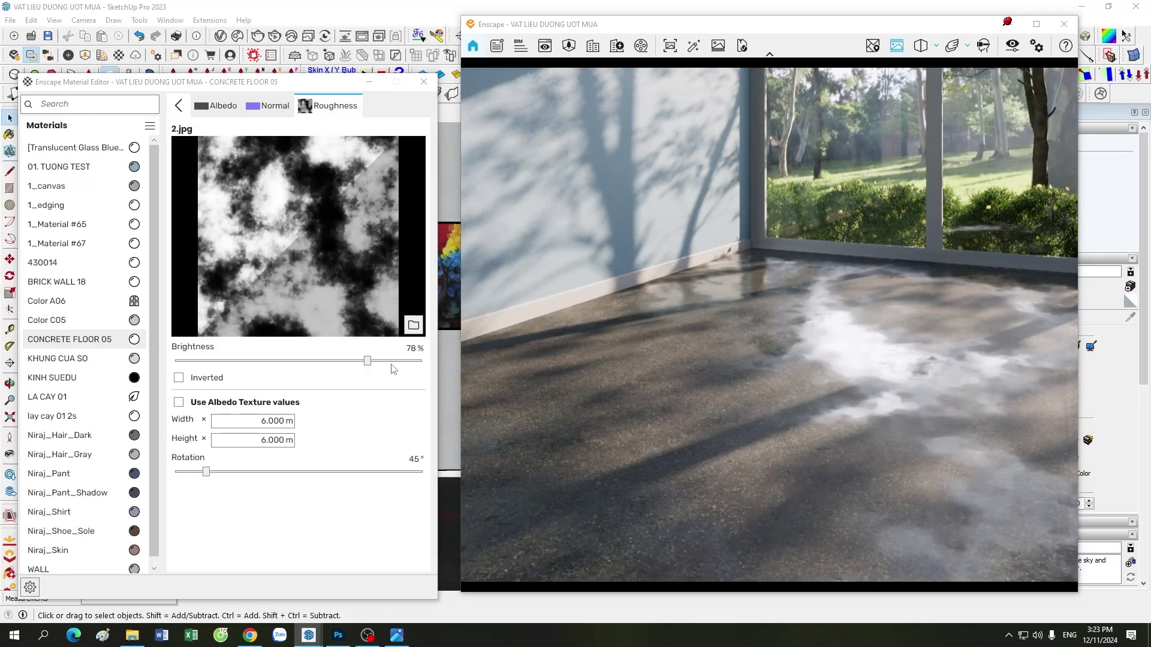
left_click_drag(367, 361, 328, 361)
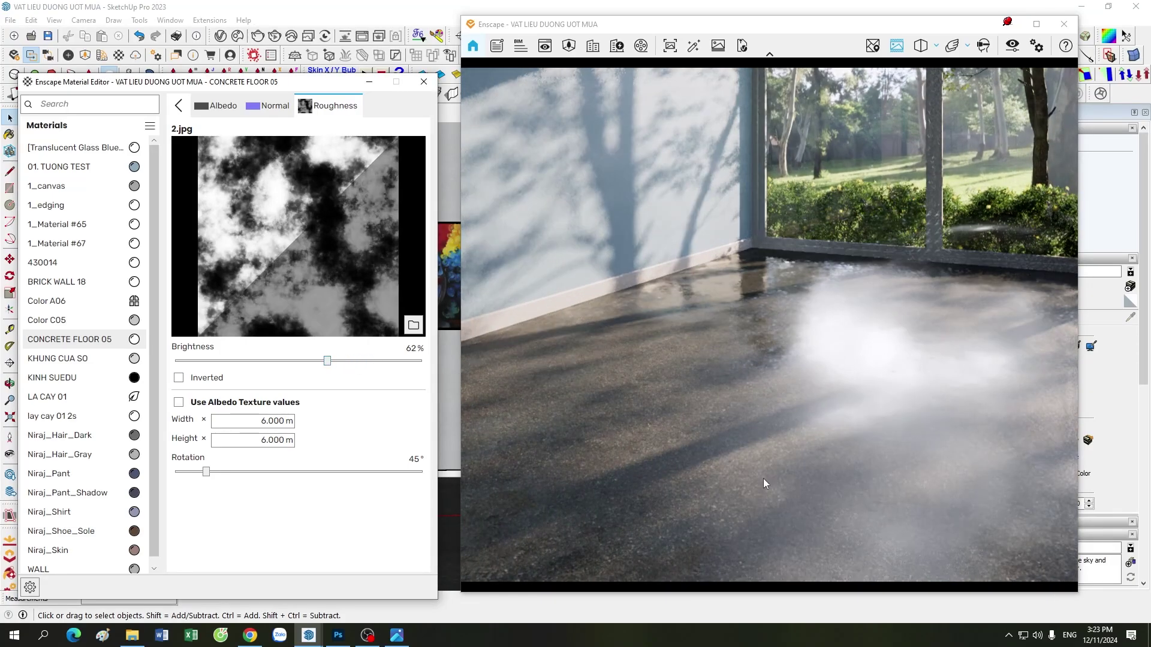
key("Right")
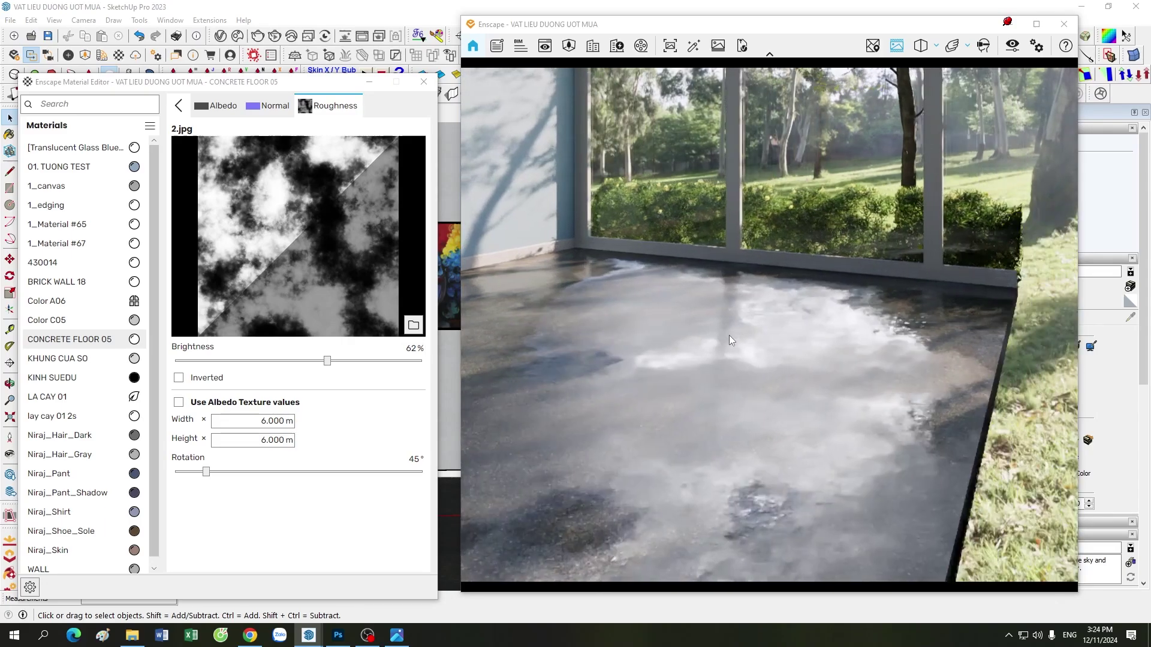
key("Left")
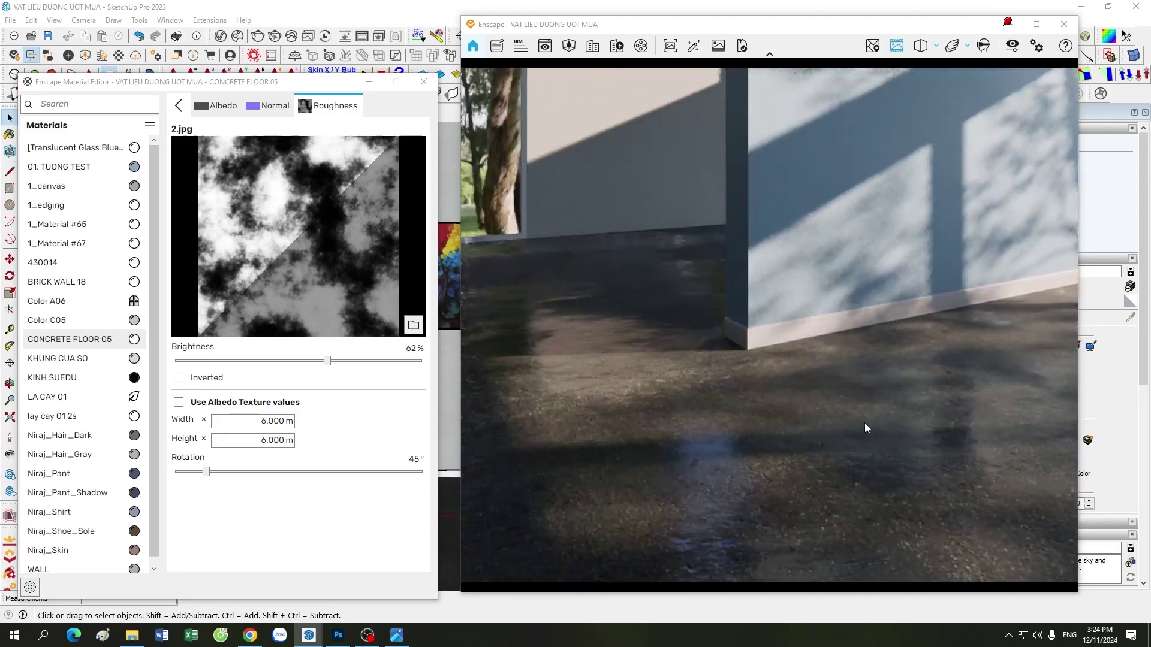
mouse_move(864, 428)
left_mouse_down()
mouse_move(912, 334)
mouse_move(956, 332)
left_mouse_up()
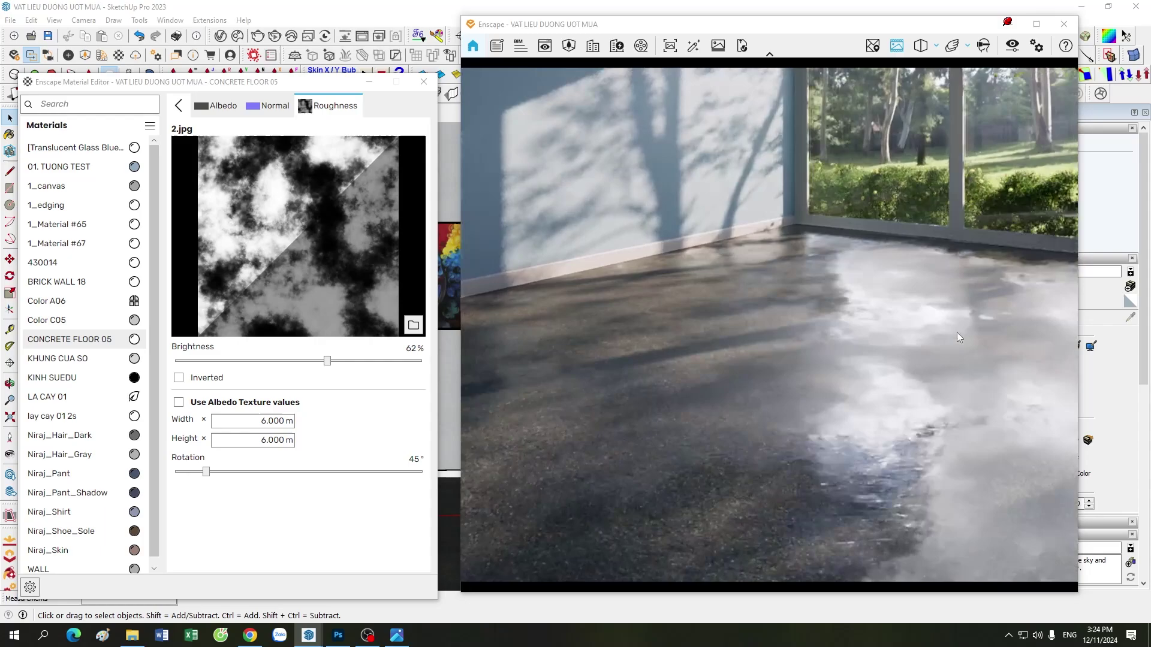
left_click_drag(315, 88, 309, 139)
left_click(334, 118)
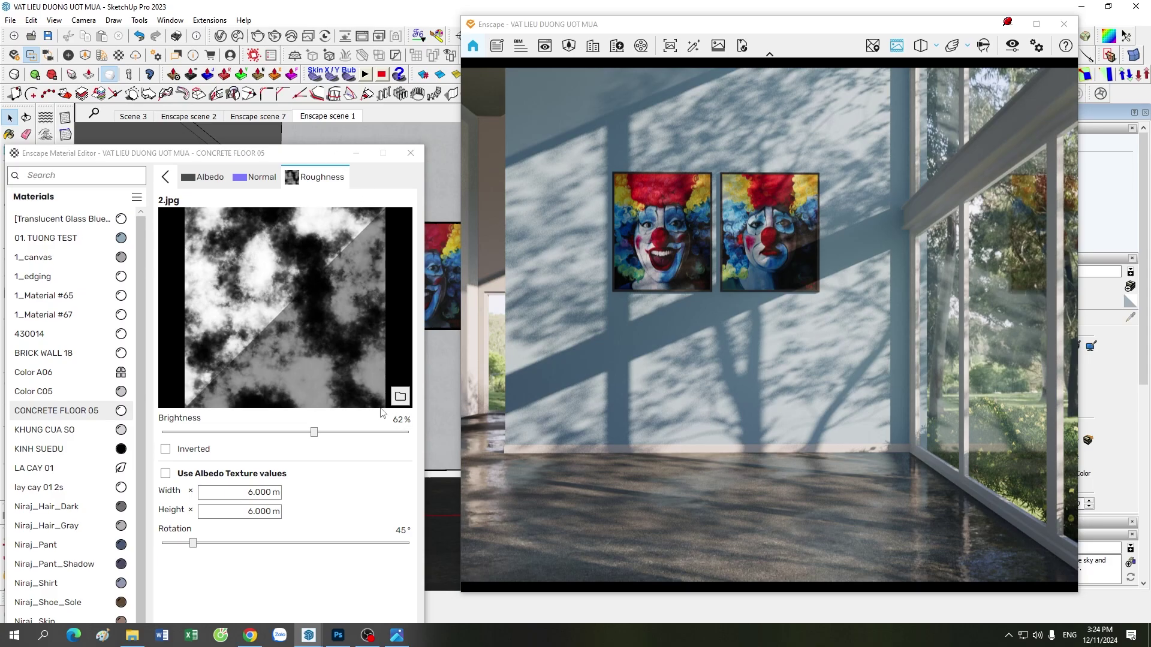
- Try roughness brightness values 50% and 70%, settling on 80%
double_click(397, 419)
type("50")
key("Return")
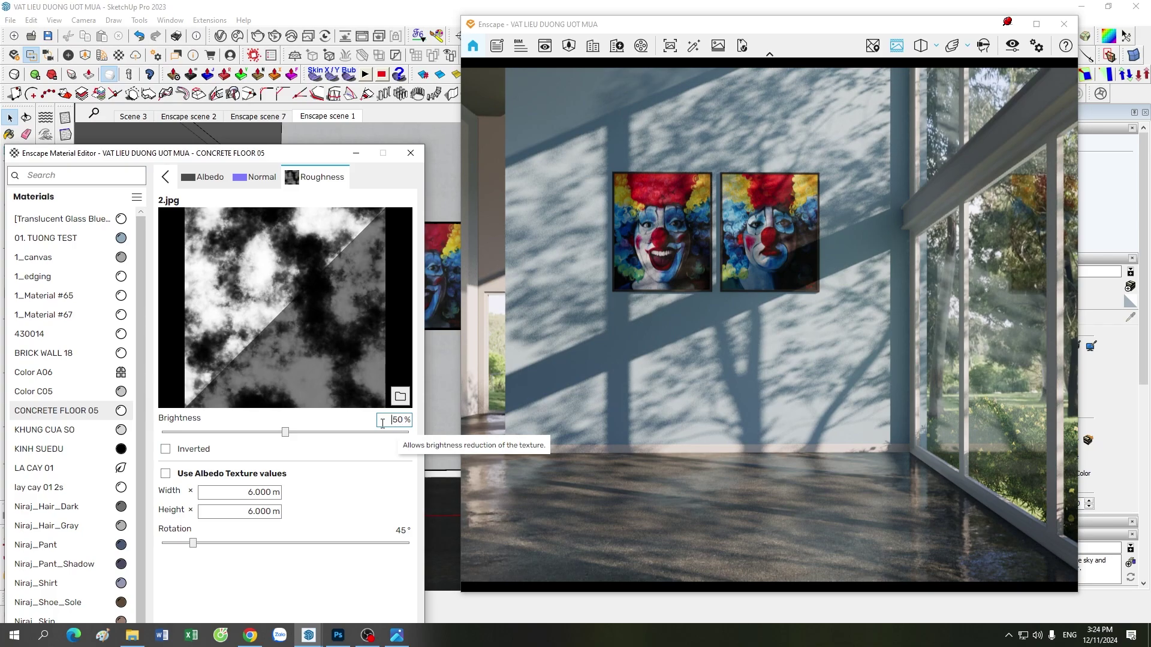
type("70")
key("Return")
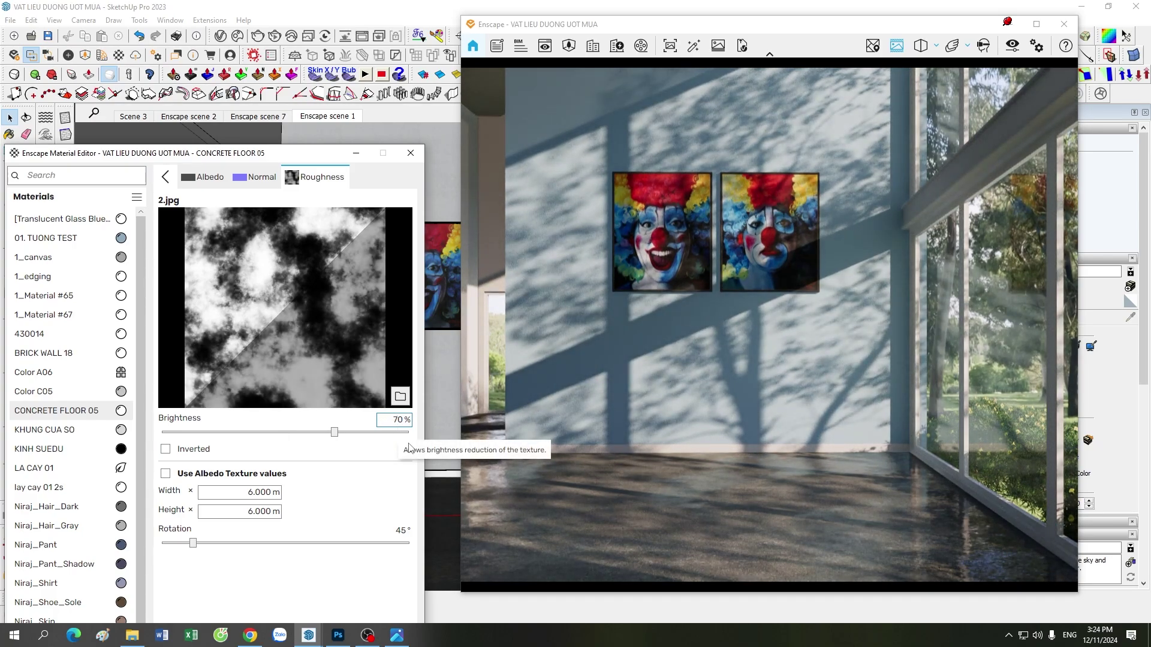
type("80")
key("Return")
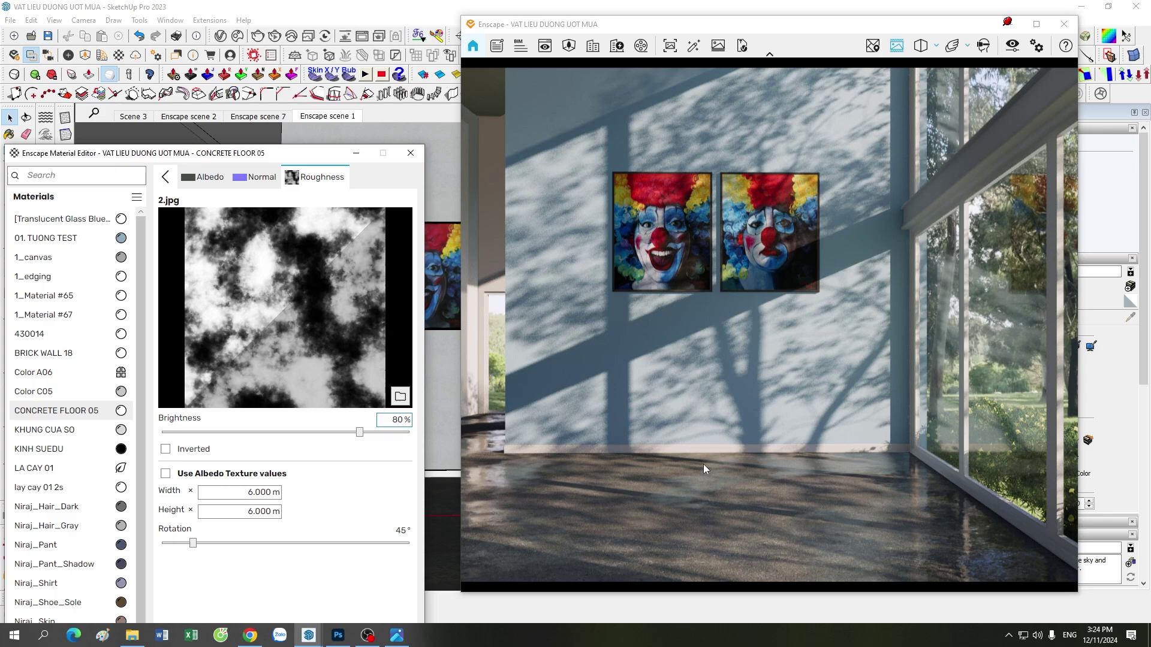
- Return to the main material settings, reposition the editor, and reopen the roughness texture page
left_click(163, 179)
left_click_drag(232, 156, 257, 91)
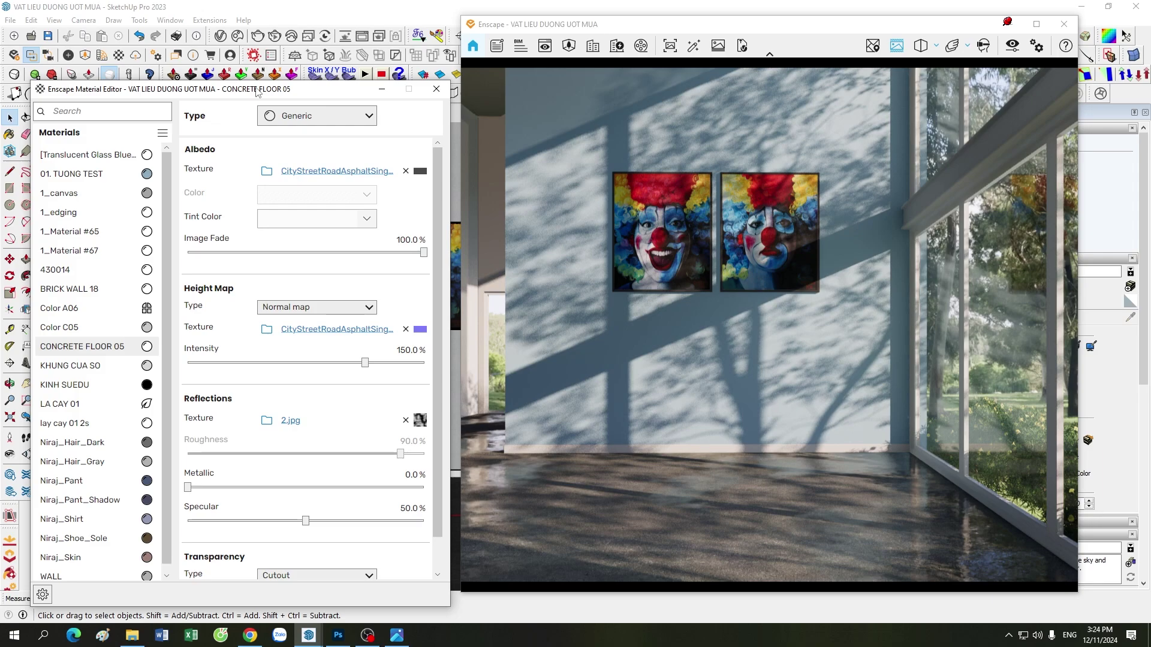
left_click(421, 421)
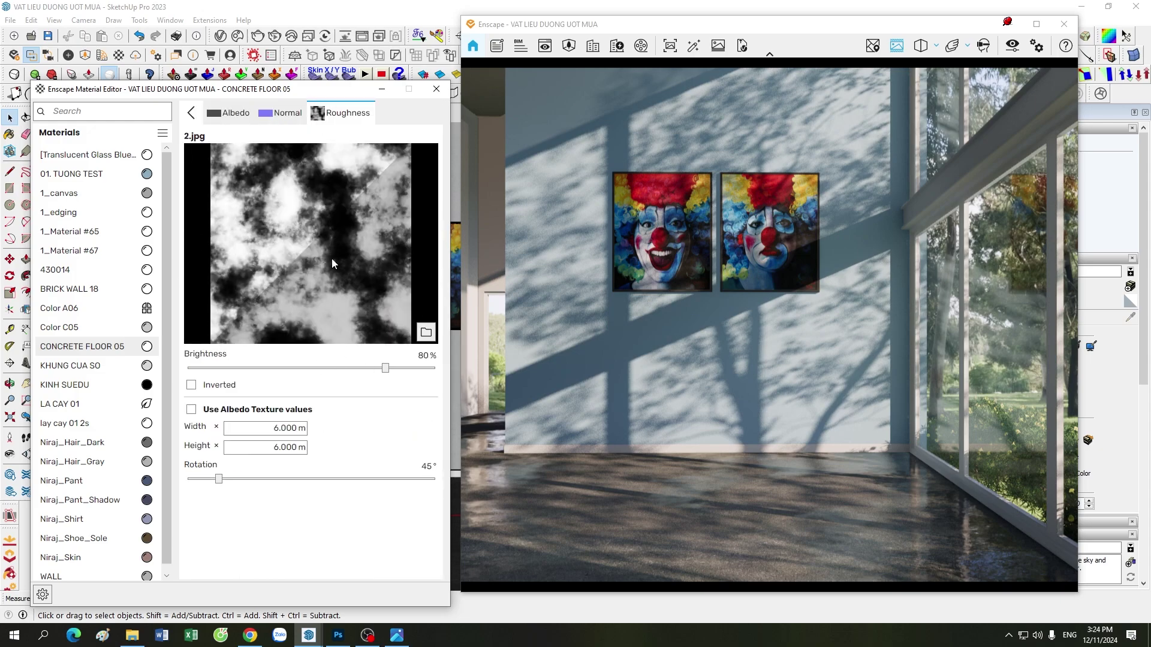